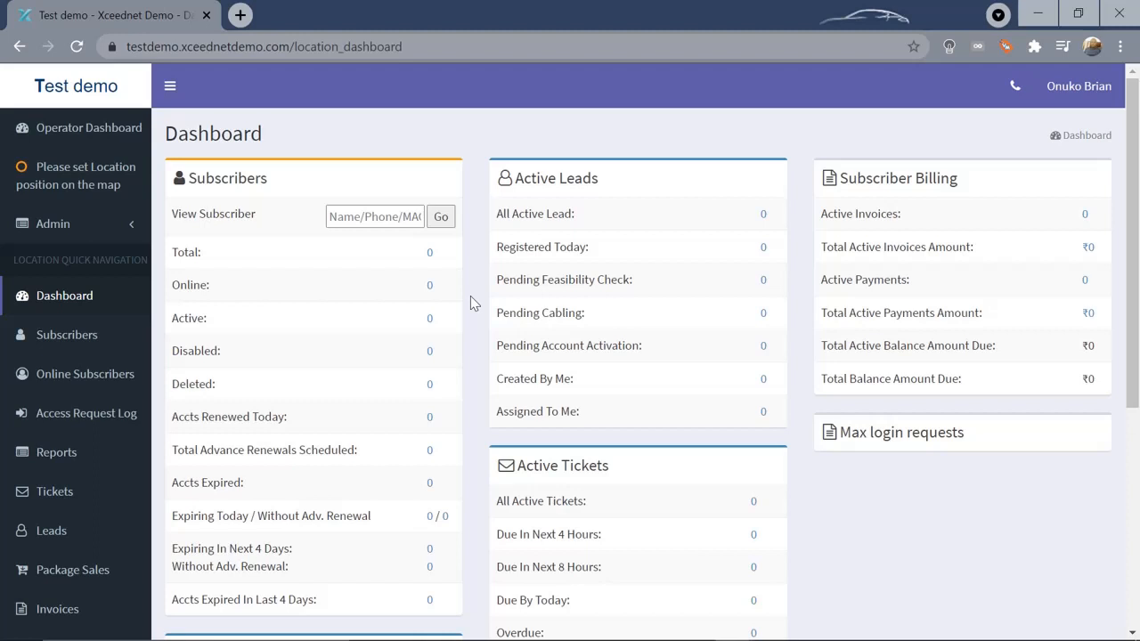
# Highlight the Total: and Online: subscriber count labels on the dashboard, then clear the selection
pyautogui.moveTo(1133, 128); pyautogui.dragTo(1133, 162)
pyautogui.moveTo(223, 199); pyautogui.dragTo(175, 196)
pyautogui.click(211, 200)
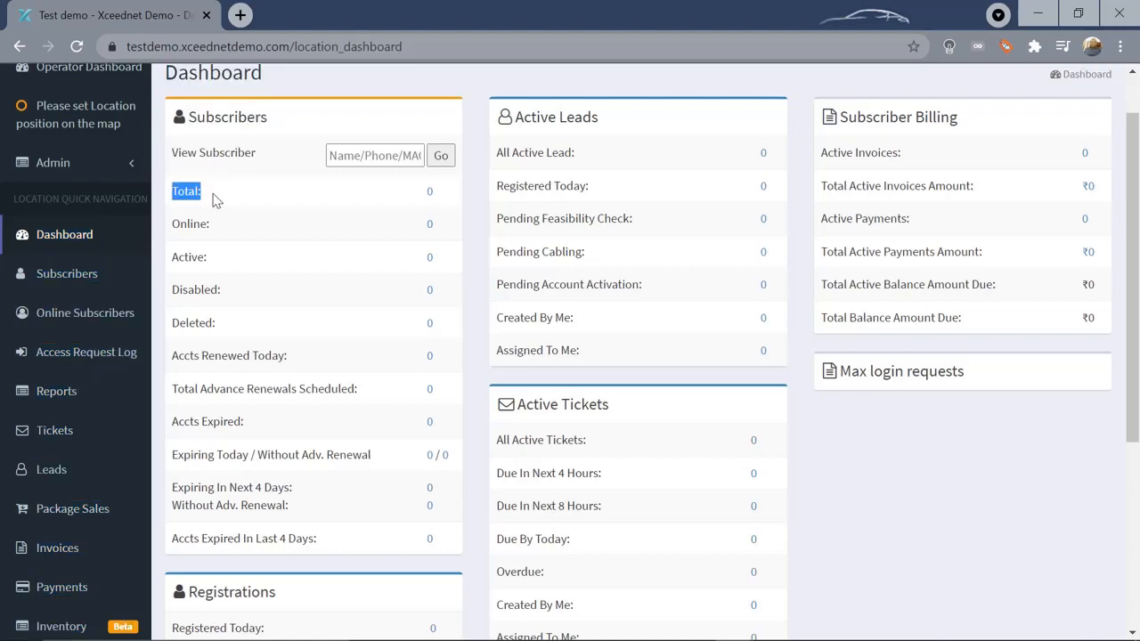
pyautogui.click(214, 200)
pyautogui.moveTo(224, 234); pyautogui.dragTo(172, 228)
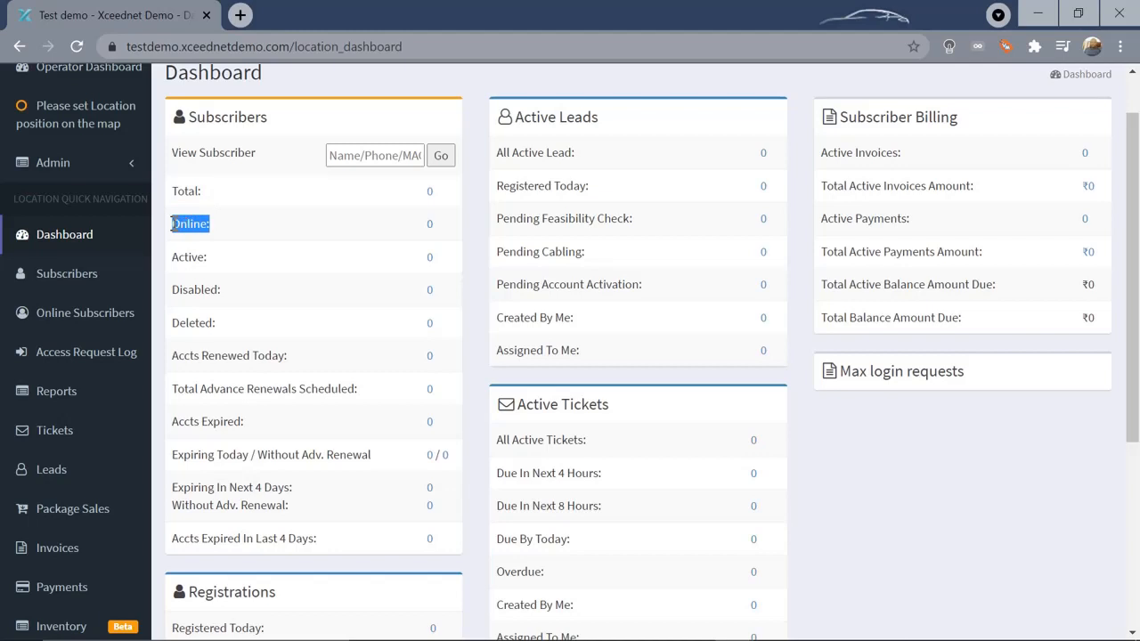
pyautogui.click(475, 303)
# Scroll through the location dashboard and expand the Admin menu in the sidebar
pyautogui.moveTo(1137, 180); pyautogui.dragTo(1137, 287)
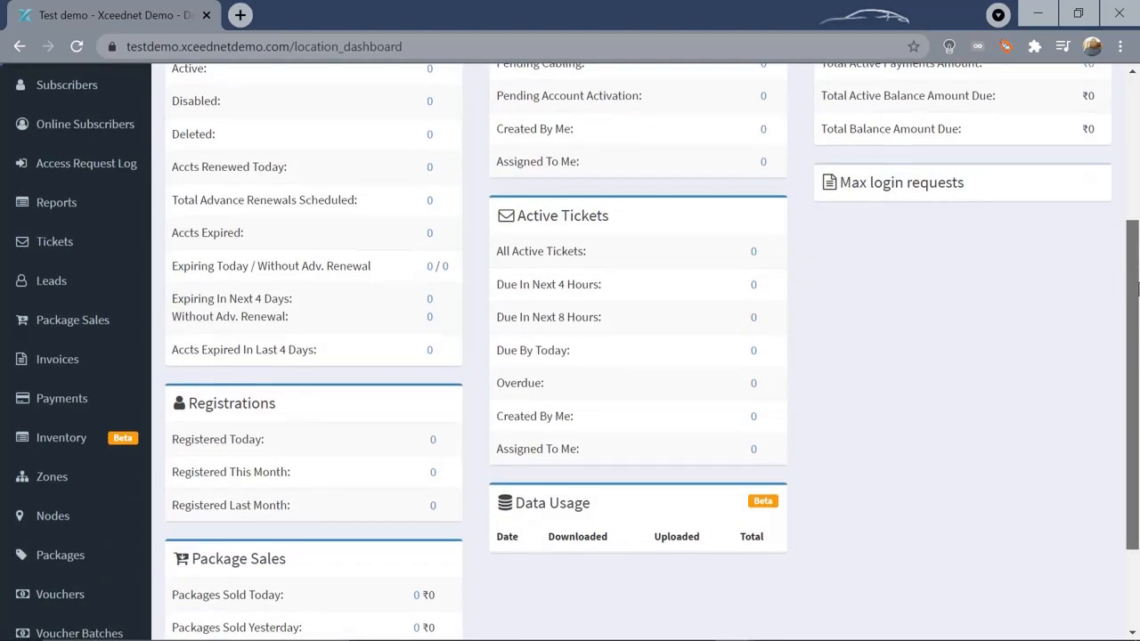
pyautogui.moveTo(1137, 287); pyautogui.dragTo(1137, 374)
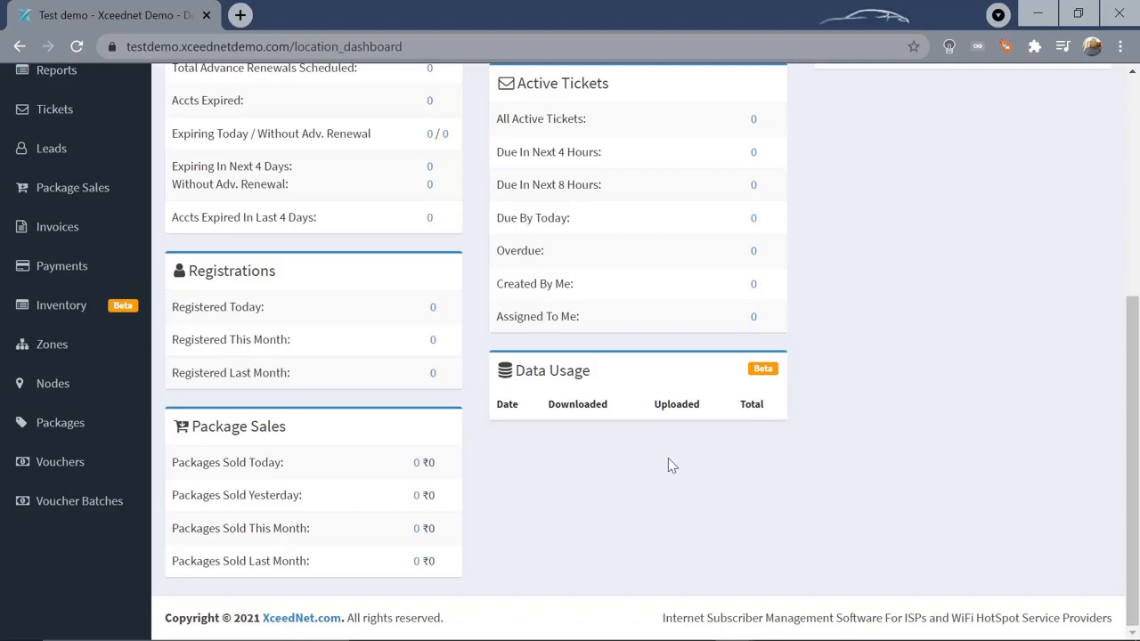
pyautogui.moveTo(1138, 455); pyautogui.dragTo(1138, 356)
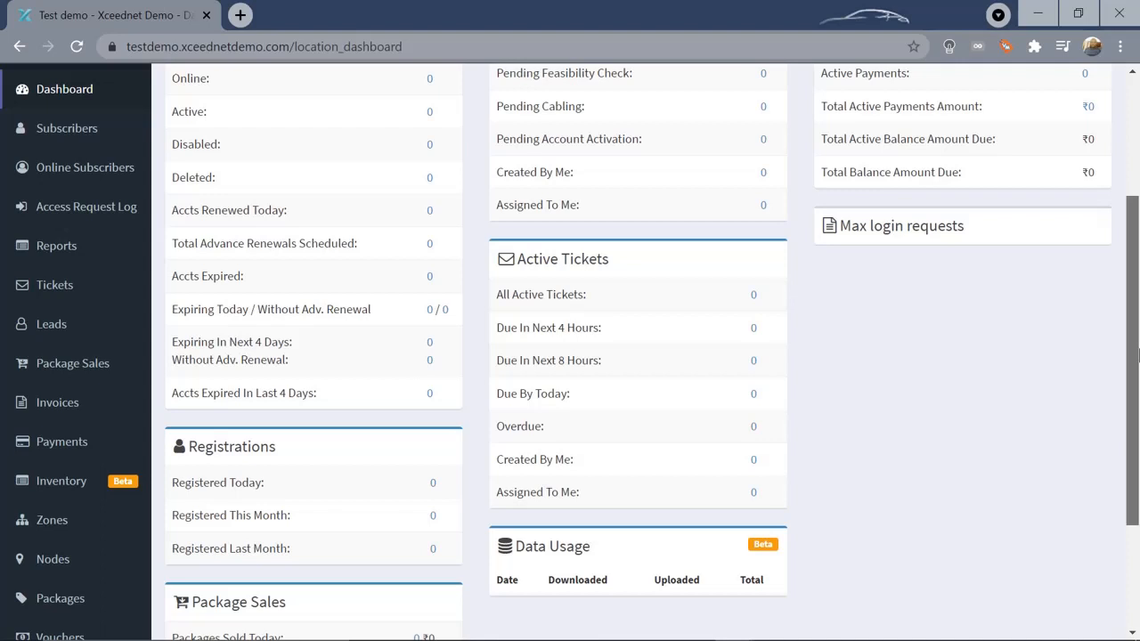
pyautogui.moveTo(1138, 356); pyautogui.dragTo(1138, 356)
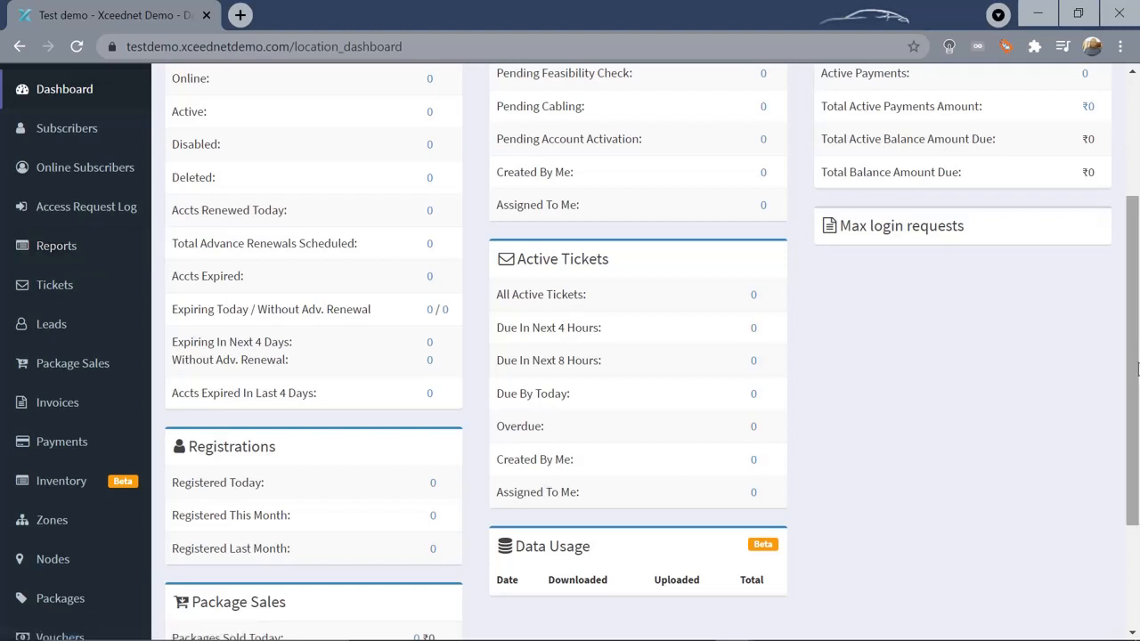
pyautogui.moveTo(1138, 369); pyautogui.dragTo(1138, 236)
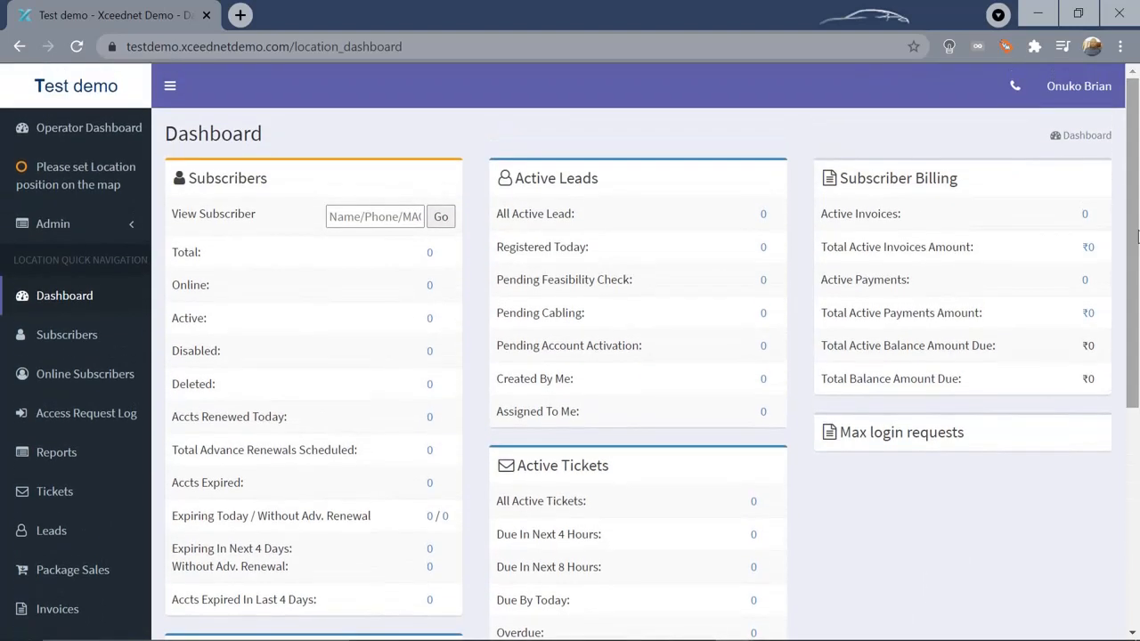
pyautogui.click(53, 225)
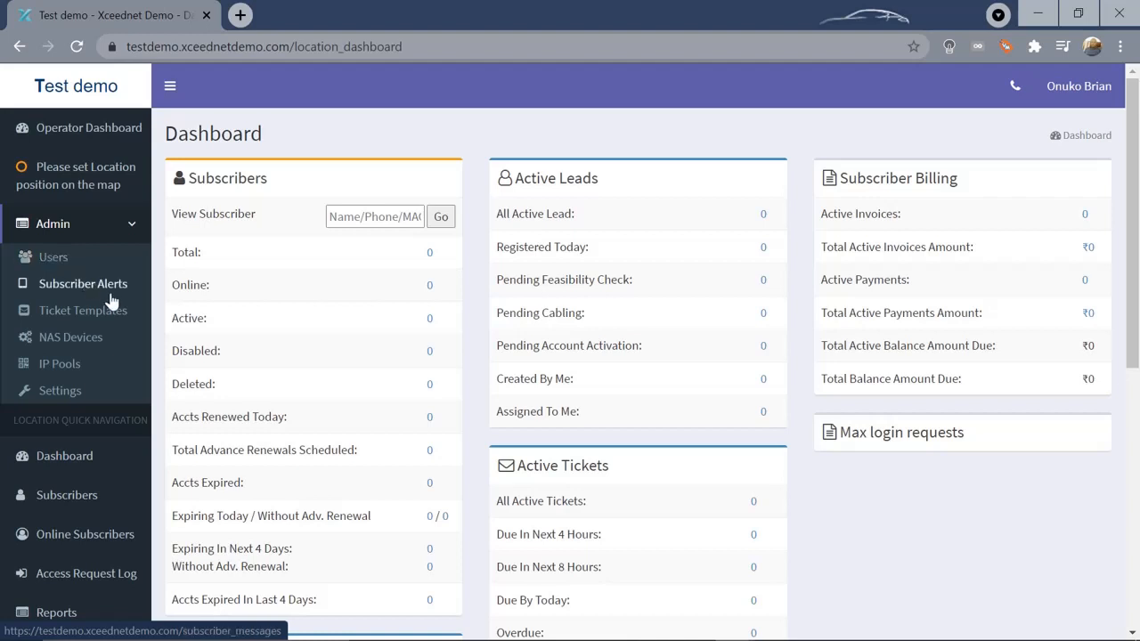
# Open Admin > Subscriber Alerts to view the OTP SMS limits and SMS alert status
pyautogui.click(62, 288)
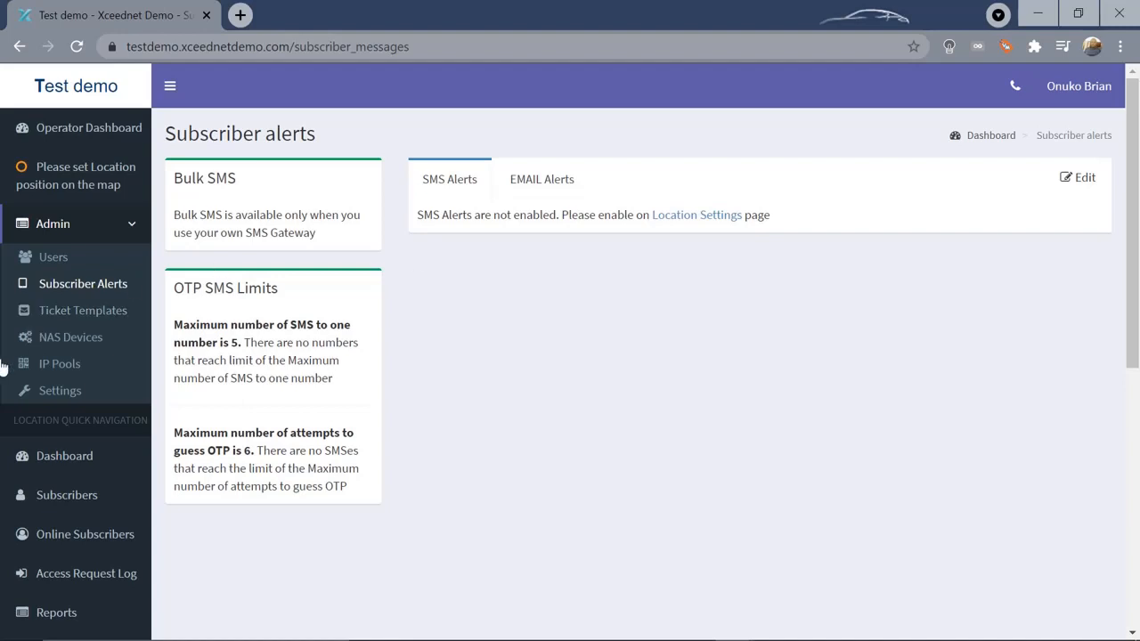
# Open Admin > Settings and switch to the Vouchers/Hotspot section
pyautogui.click(64, 396)
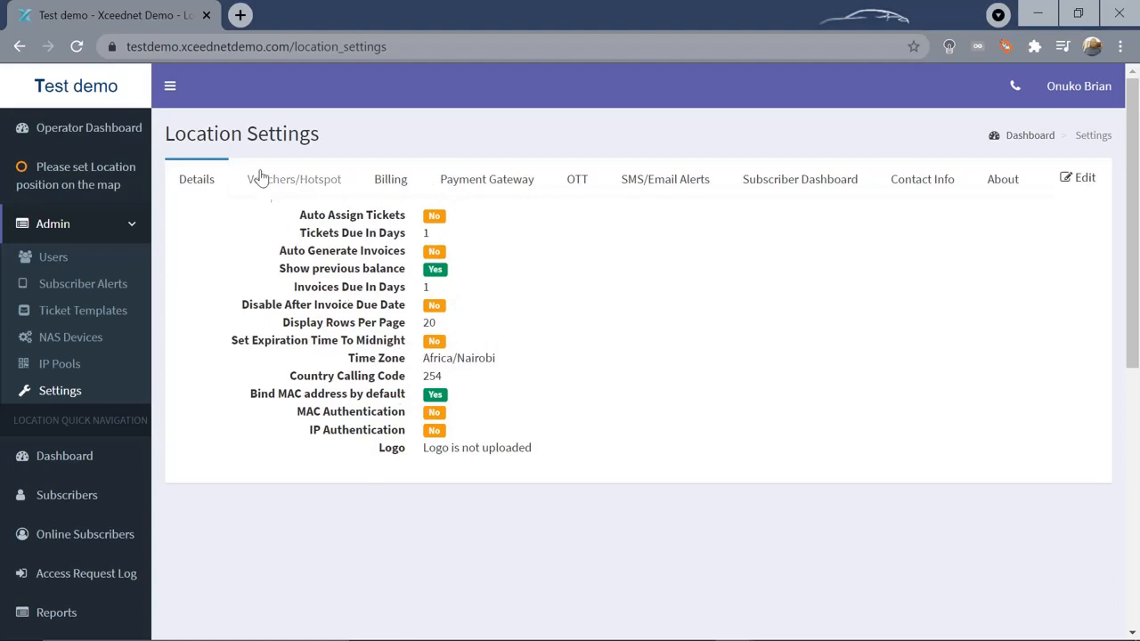
pyautogui.click(294, 181)
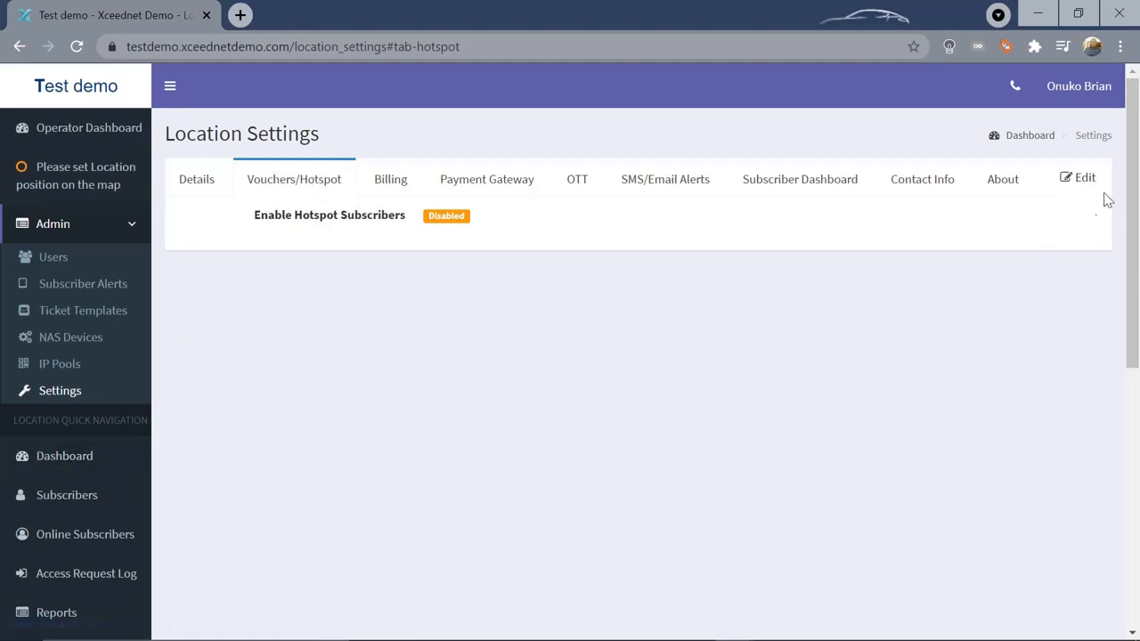
pyautogui.click(1085, 179)
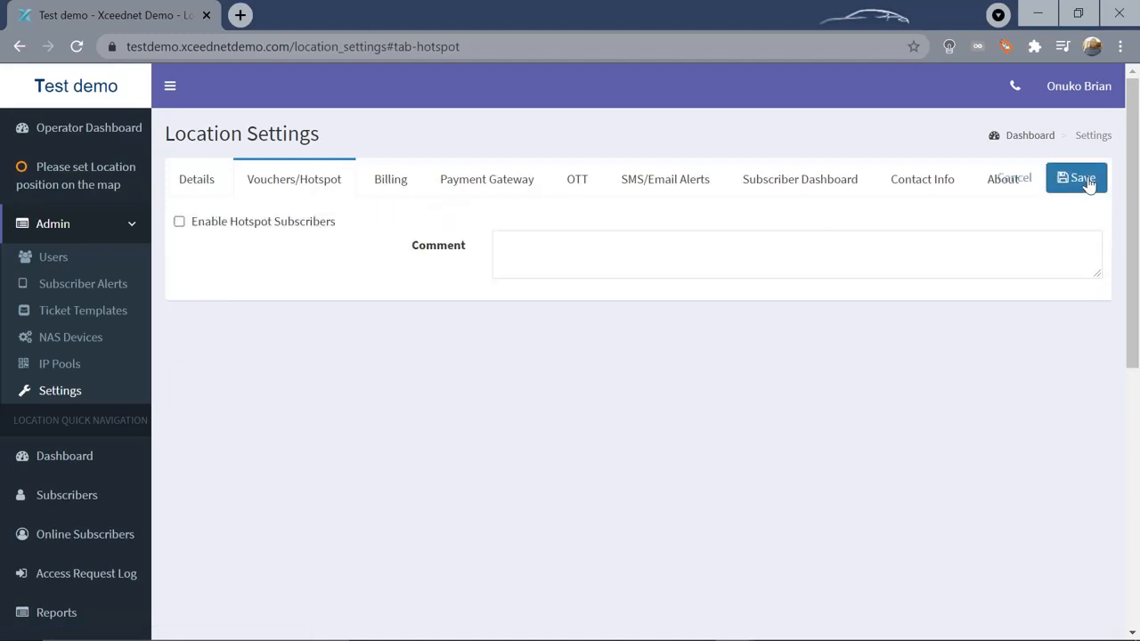
pyautogui.click(180, 222)
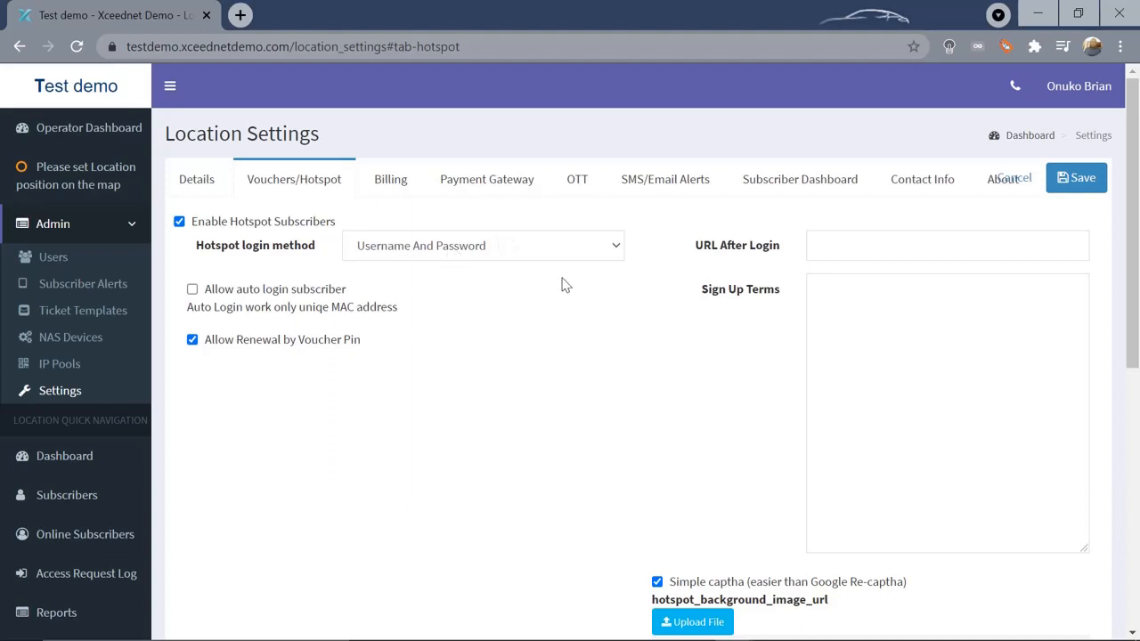
pyautogui.click(616, 248)
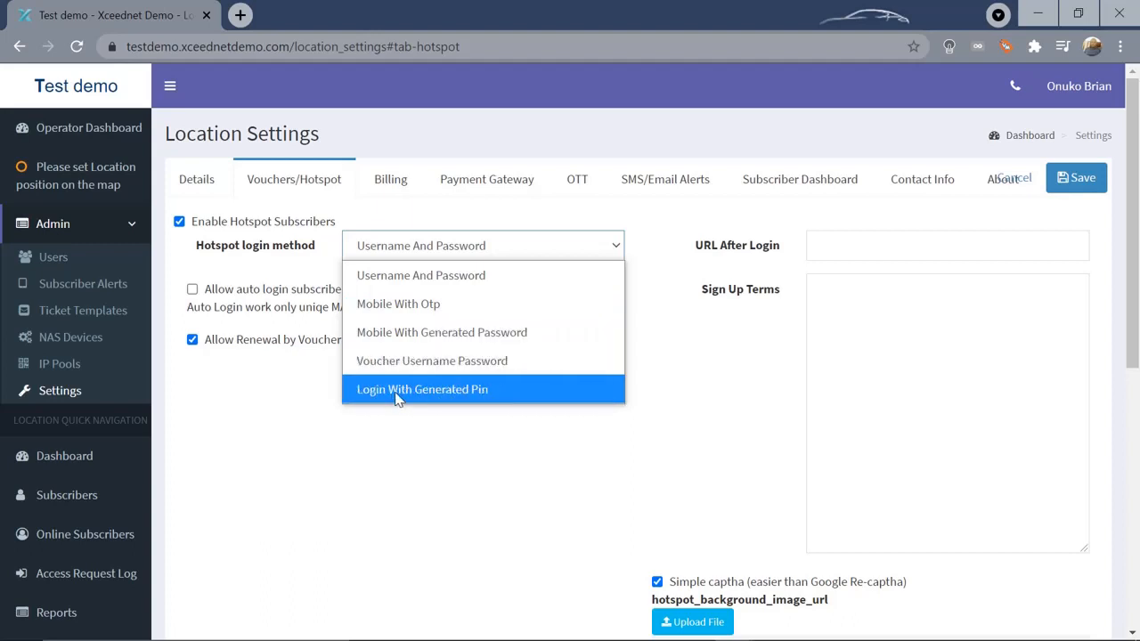
pyautogui.click(451, 460)
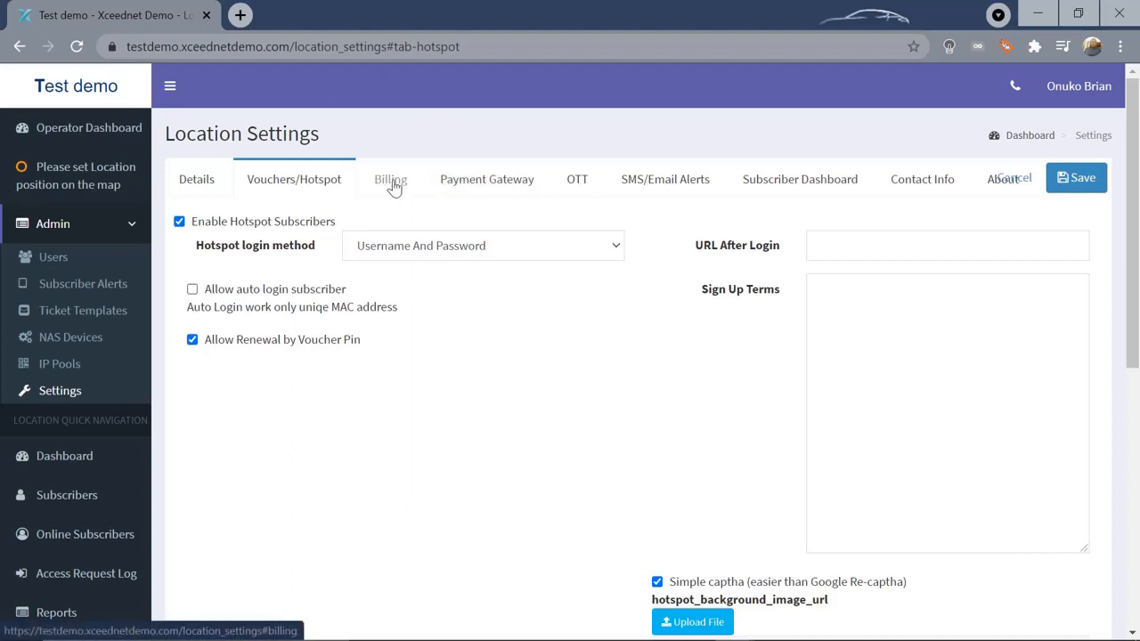
pyautogui.click(1029, 179)
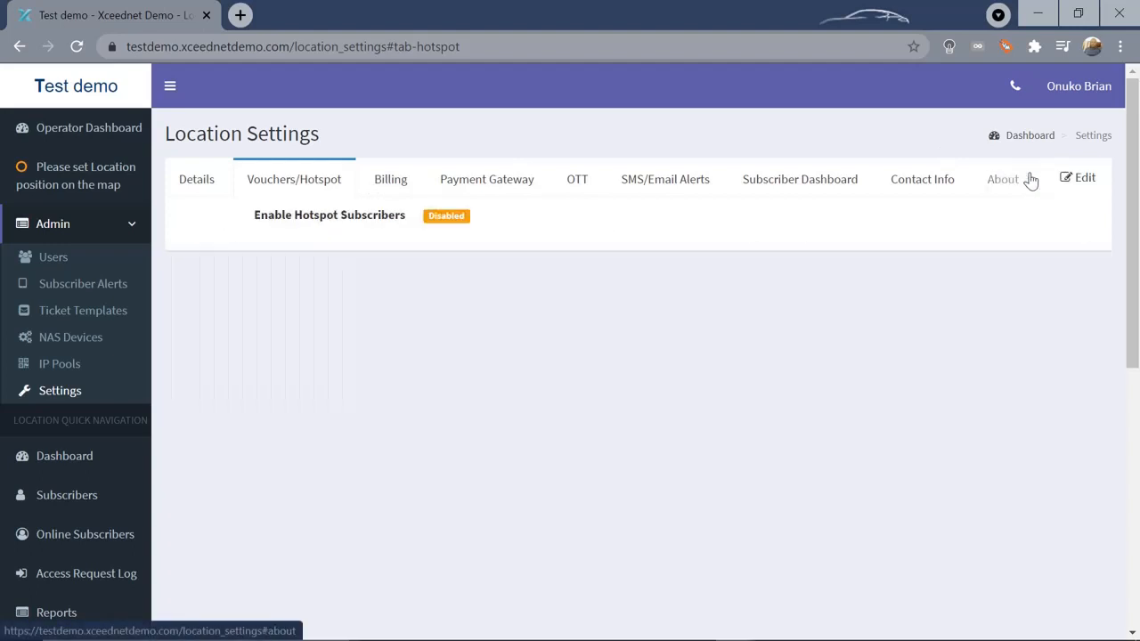
# View the Billing section, then the Payment Gateway section of Location Settings
pyautogui.click(384, 181)
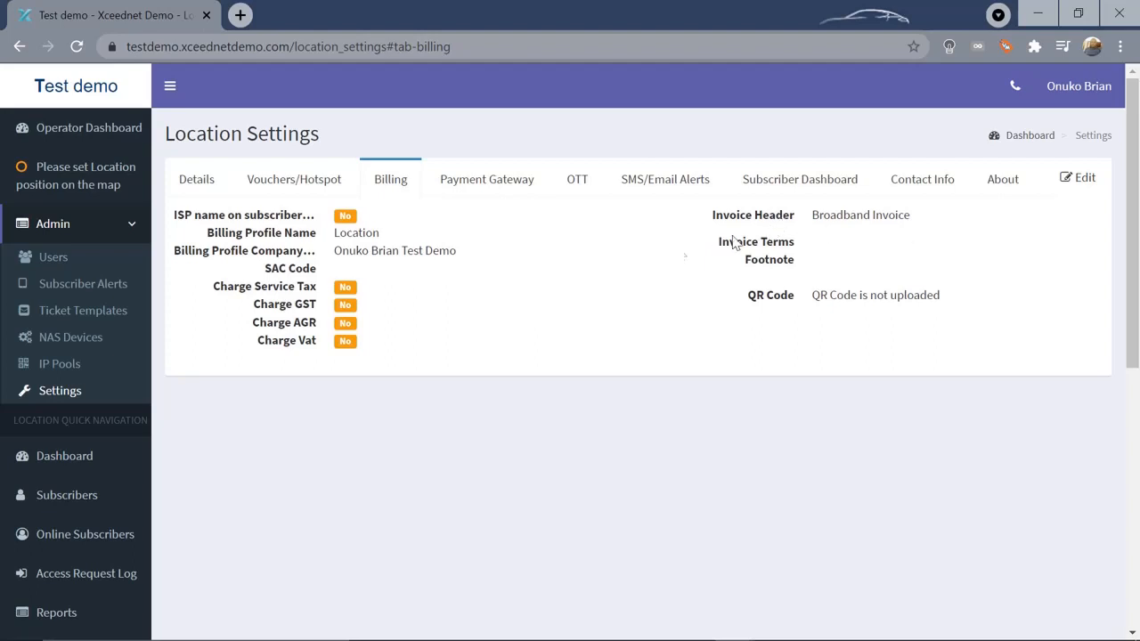
pyautogui.click(481, 183)
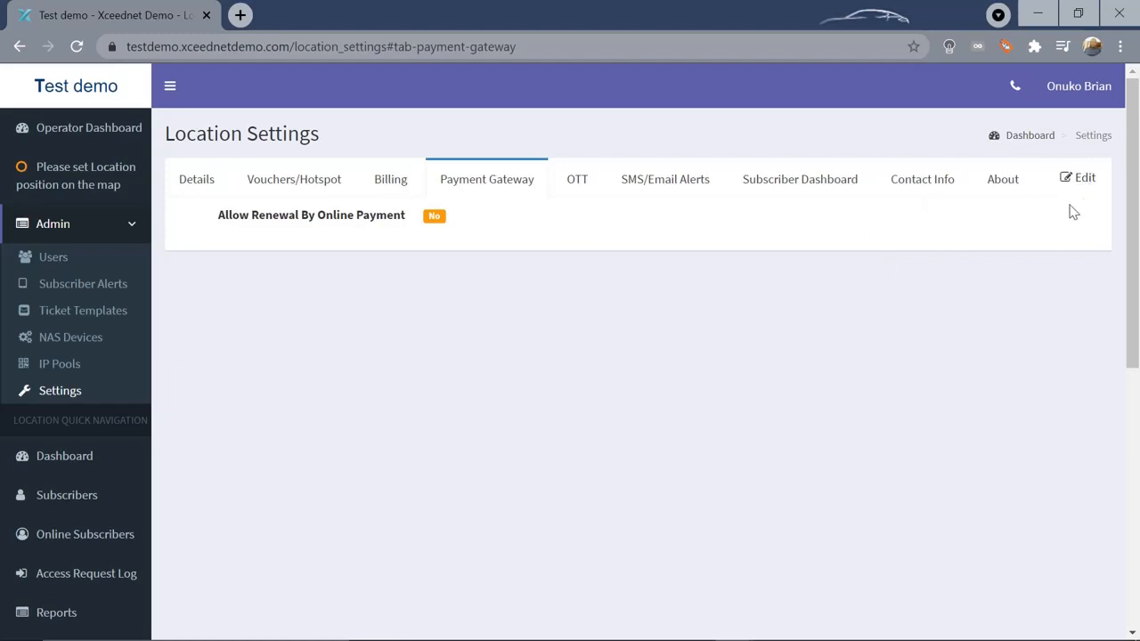
# Edit payment settings to allow online-payment renewal with M-Pesa STK Push as gateway
pyautogui.click(1086, 181)
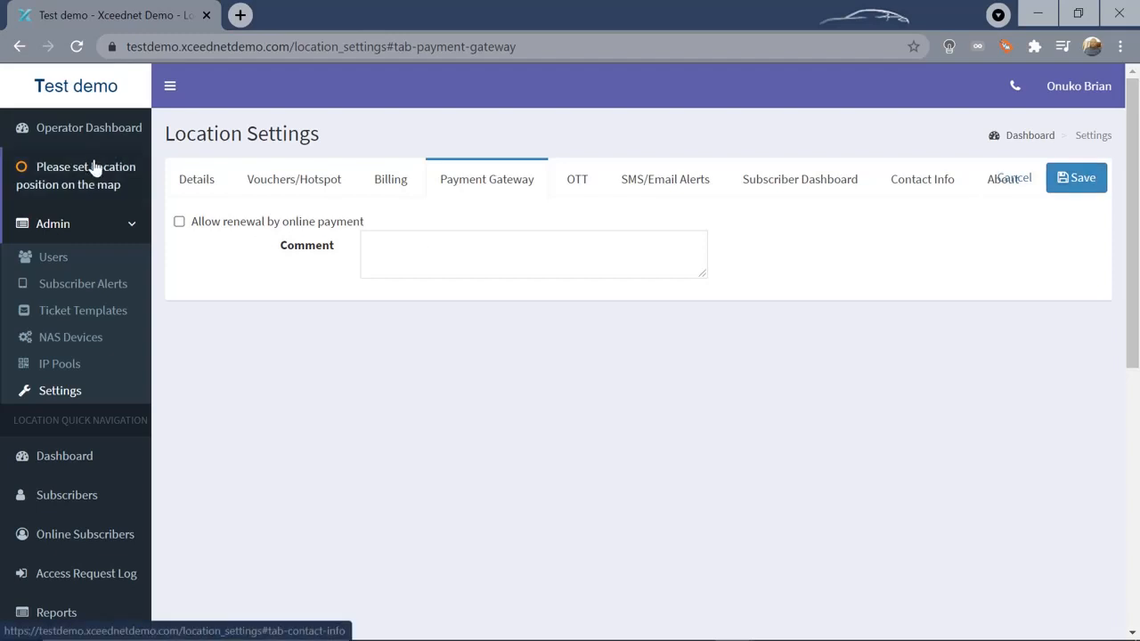
pyautogui.click(180, 223)
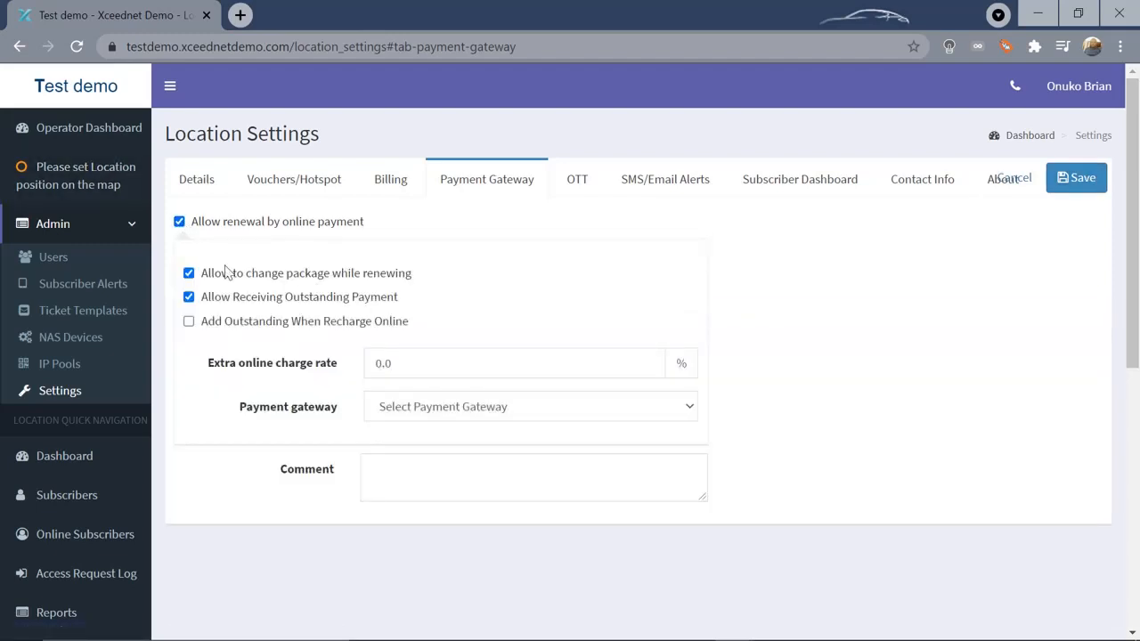
pyautogui.click(692, 415)
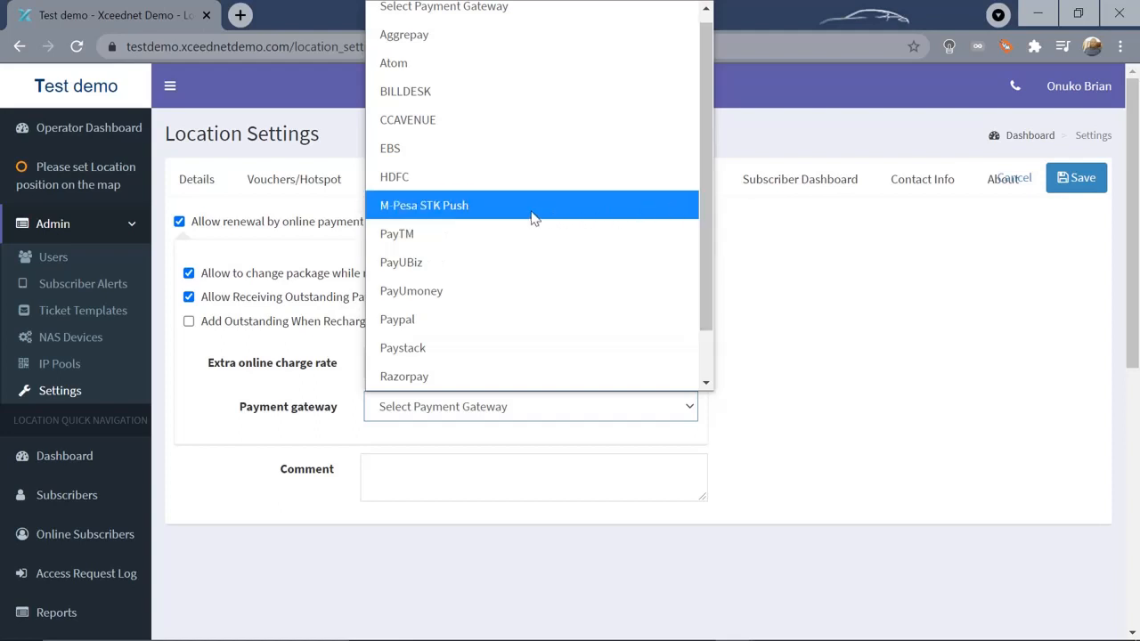
pyautogui.click(494, 212)
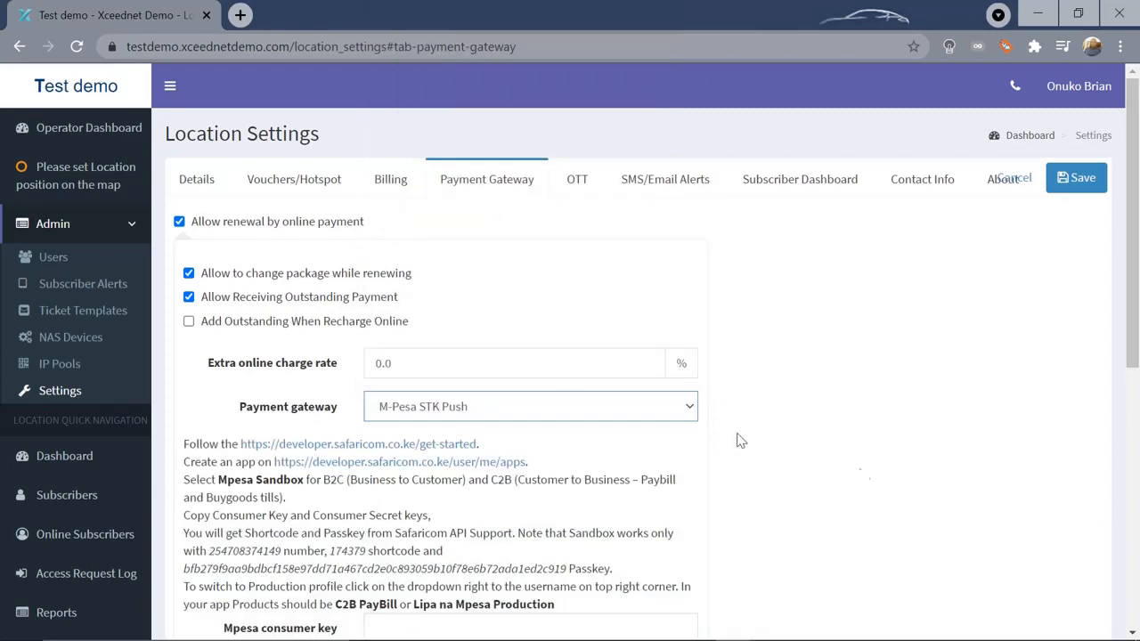
# Scroll through the form, cancel the payment gateway edits, and go to SMS/Email Alerts
pyautogui.moveTo(1134, 207); pyautogui.dragTo(1137, 356)
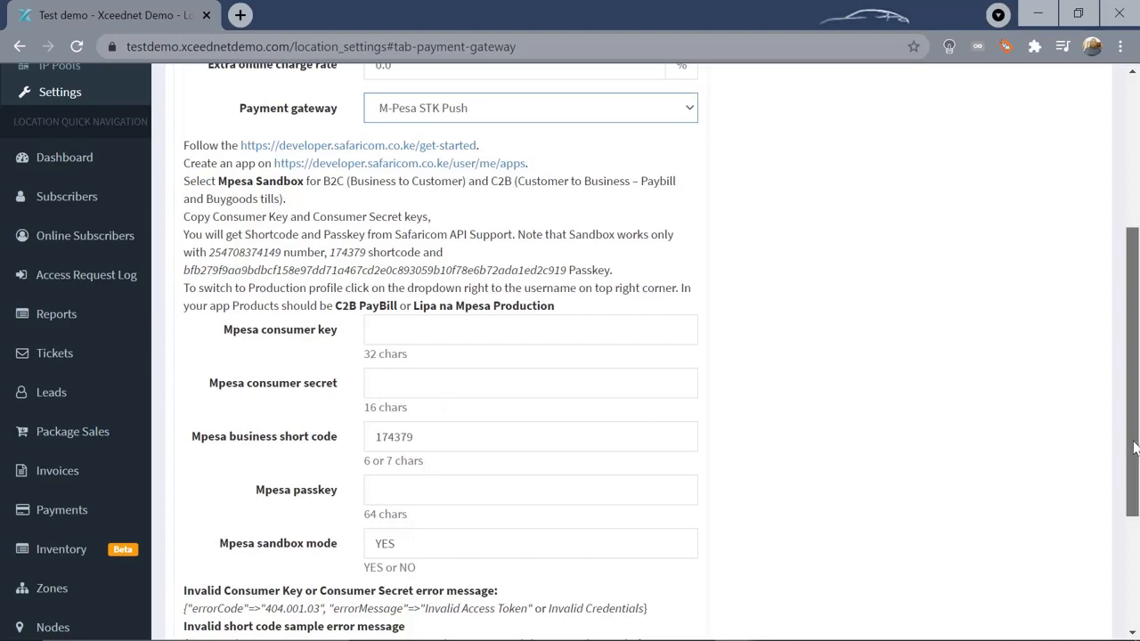
pyautogui.moveTo(1134, 447); pyautogui.dragTo(1136, 533)
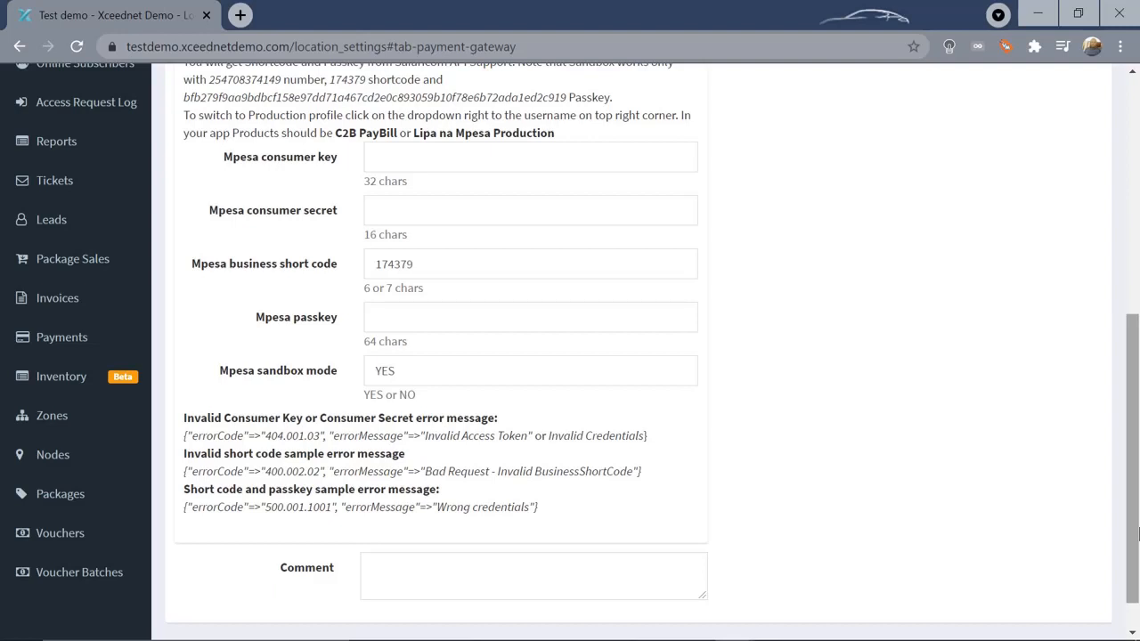
pyautogui.click(1137, 533)
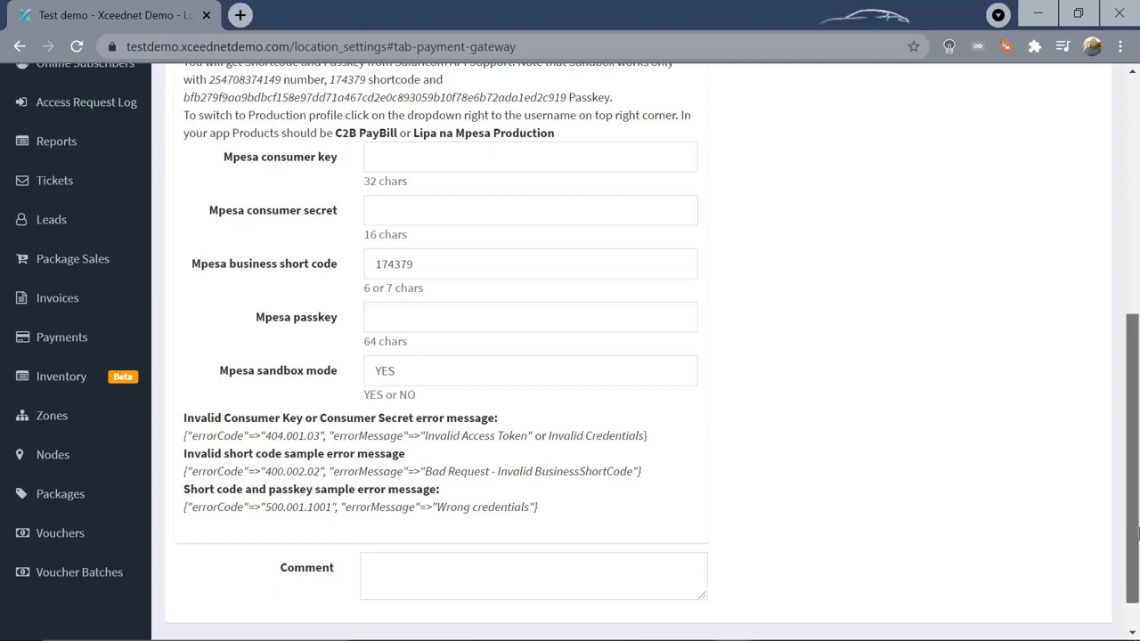
pyautogui.click(1138, 532)
pyautogui.moveTo(1138, 532); pyautogui.dragTo(1138, 283)
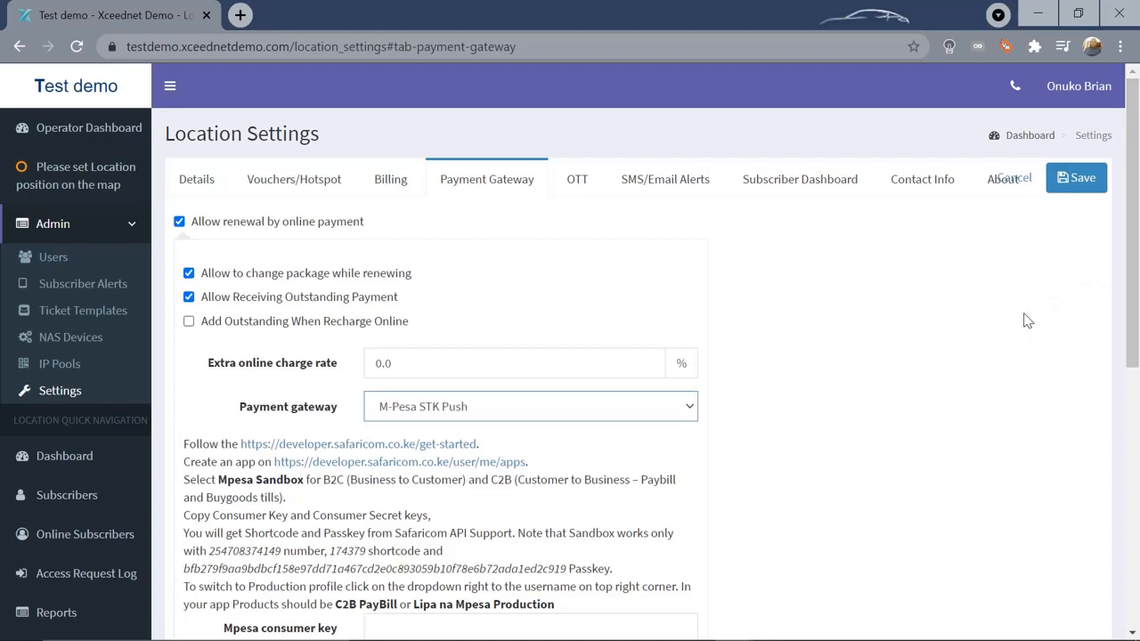
pyautogui.click(1028, 184)
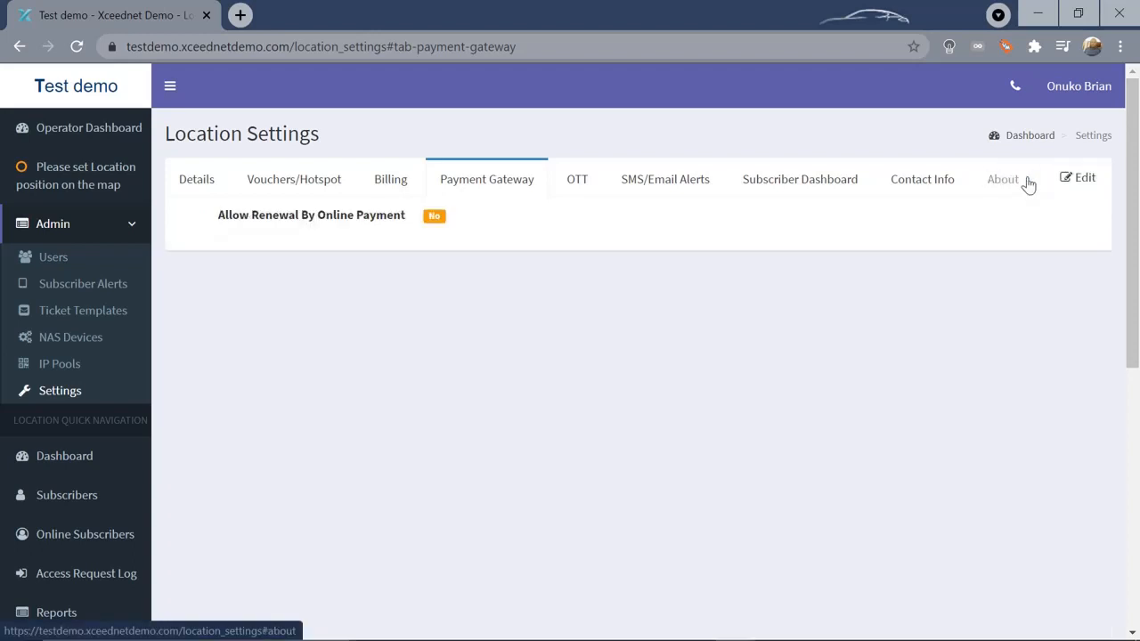
pyautogui.click(656, 188)
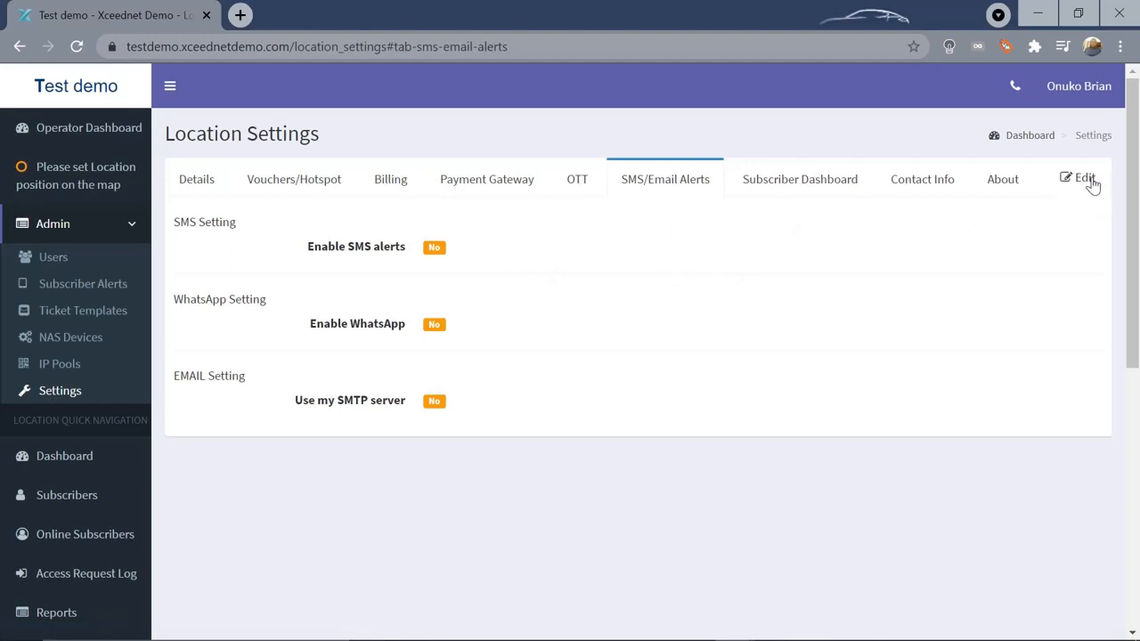
# Edit the alert settings, enabling SMS alerts sent through the location's own SMS gateway
pyautogui.click(1093, 181)
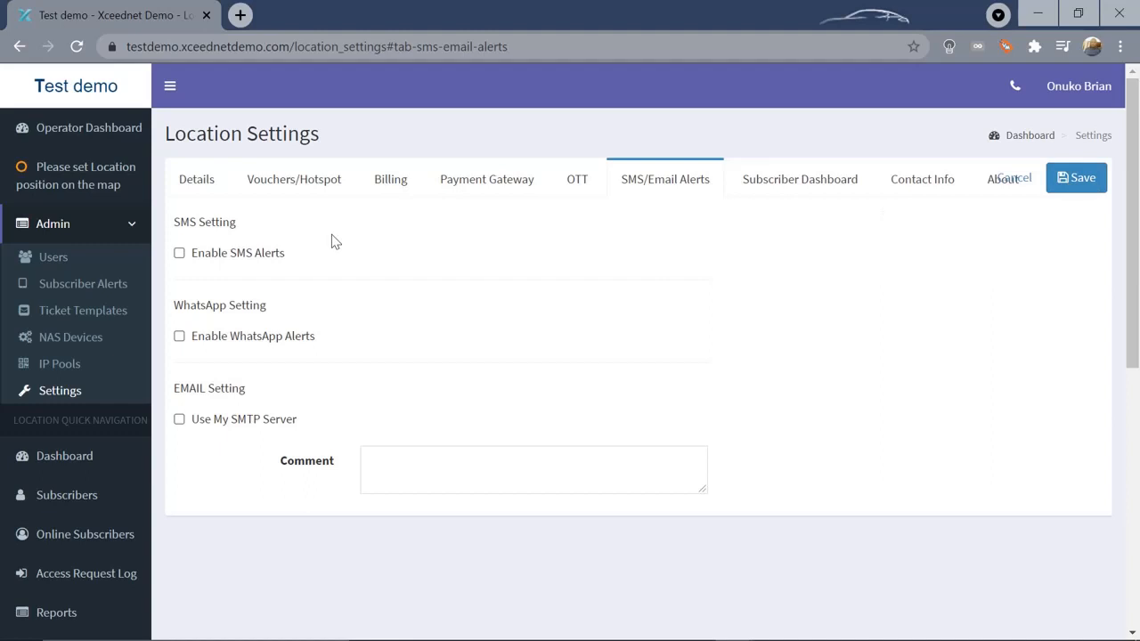
pyautogui.click(179, 253)
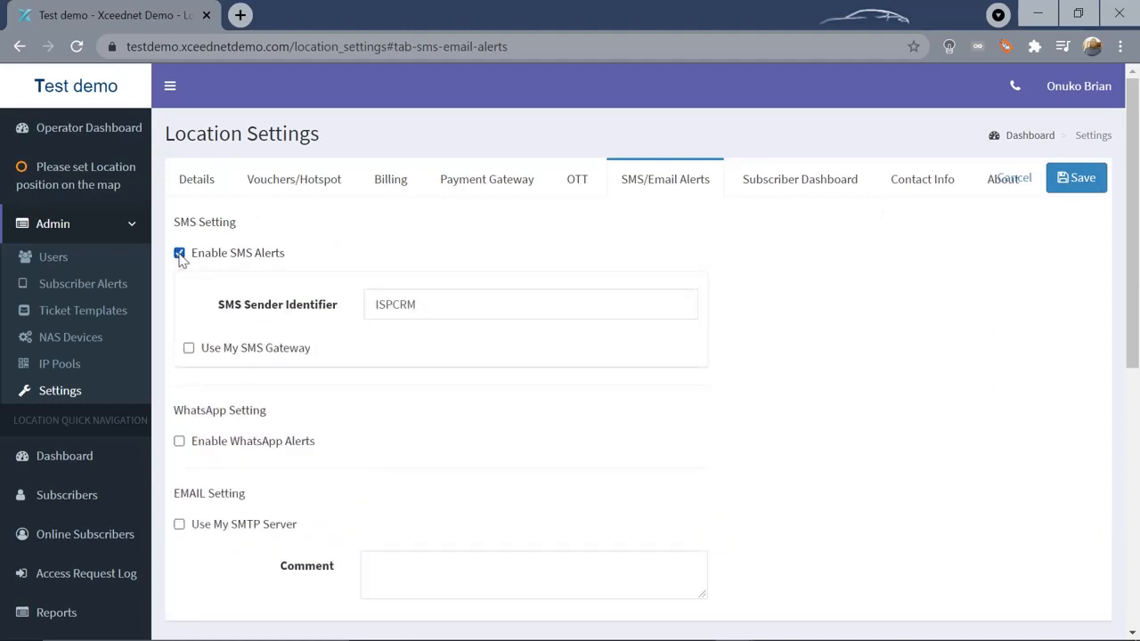
pyautogui.click(189, 348)
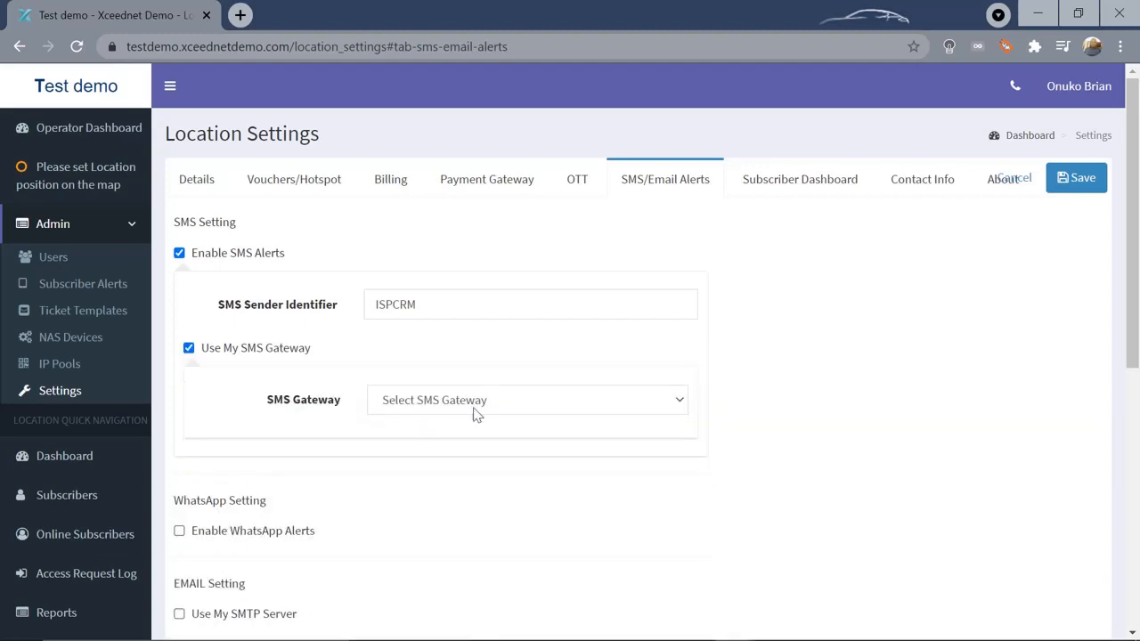
# Select Africa's Talking as SMS gateway, leave its api key blank, and enable WhatsApp alerts
pyautogui.click(680, 406)
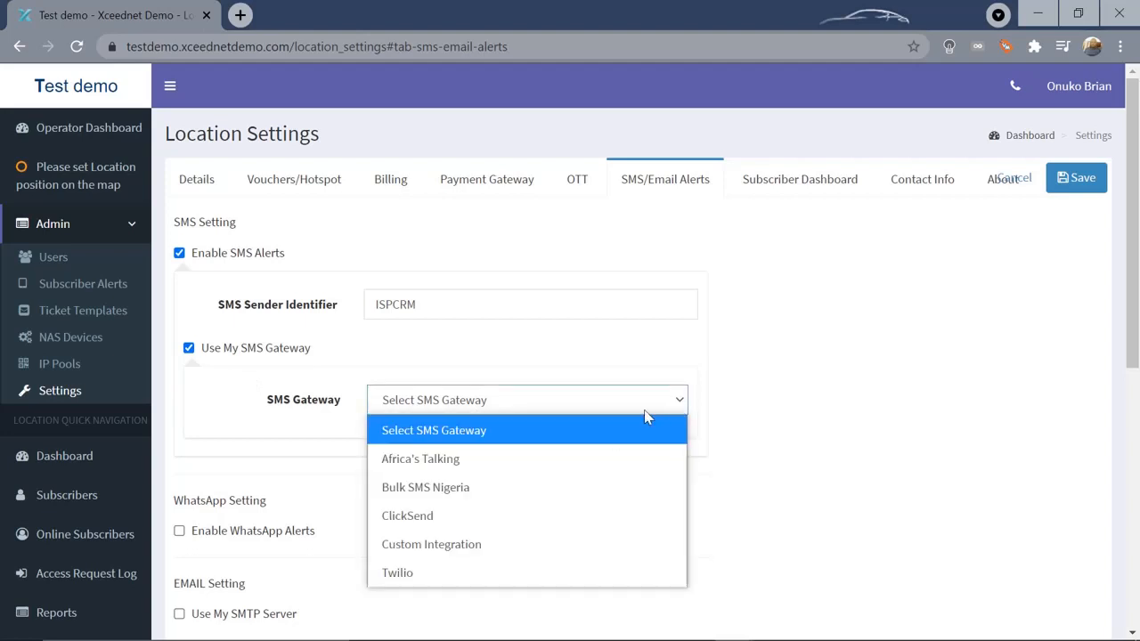
pyautogui.click(537, 459)
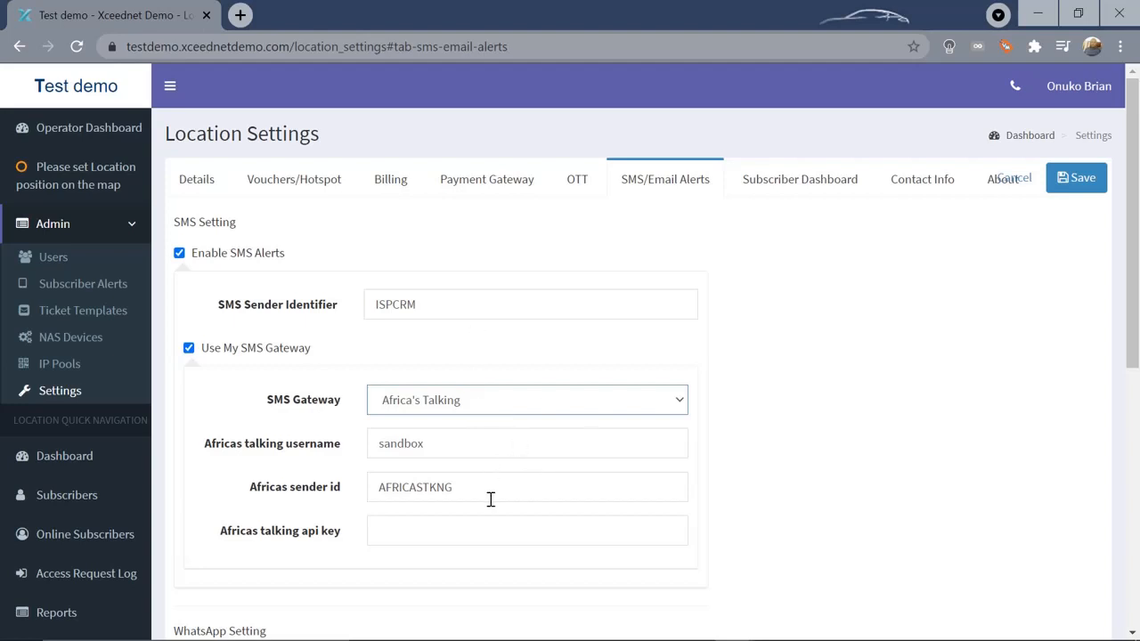
pyautogui.click(414, 530)
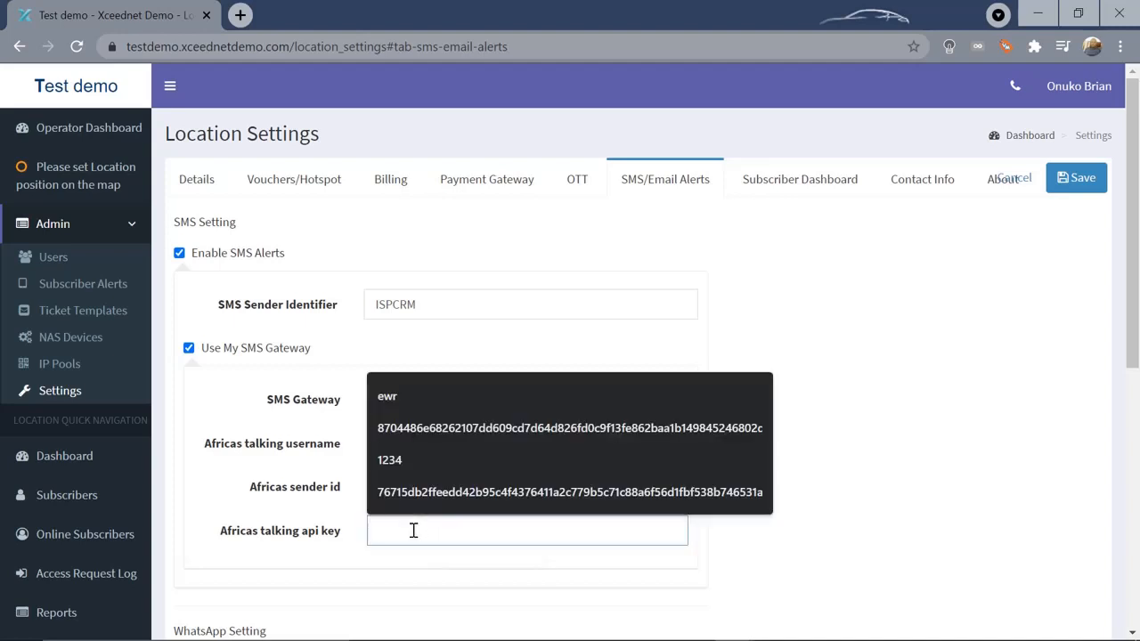
pyautogui.write('12334565')
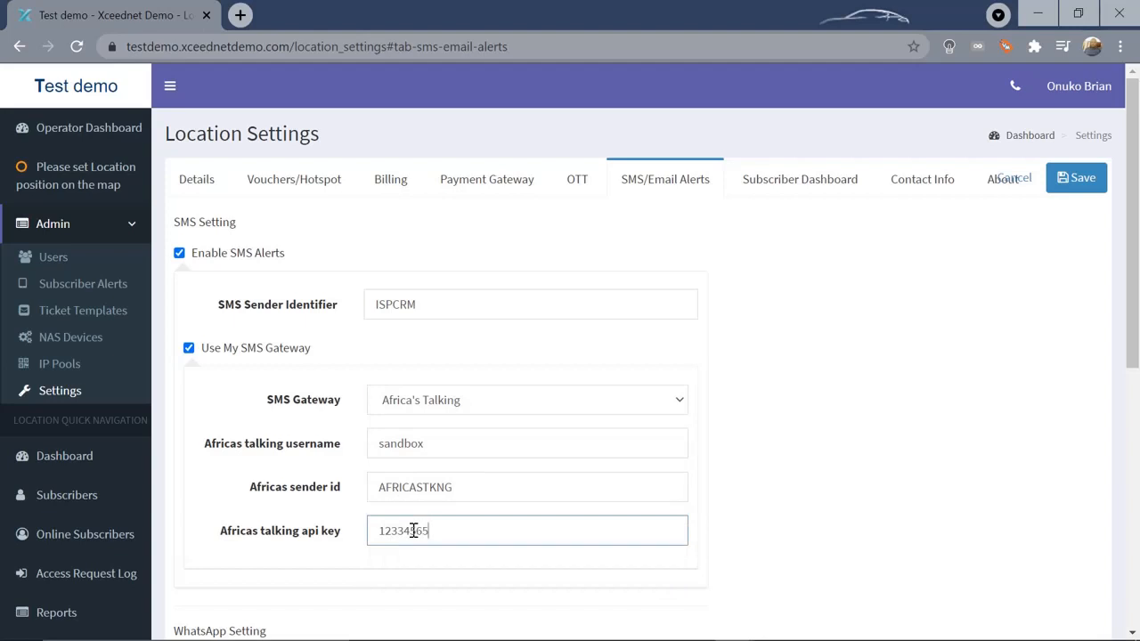
pyautogui.press('BackSpace')
pyautogui.press('BackSpace')
pyautogui.press('BackSpace')
pyautogui.press('BackSpace')
pyautogui.press('BackSpace')
pyautogui.press('BackSpace')
pyautogui.press('BackSpace')
pyautogui.press('BackSpace')
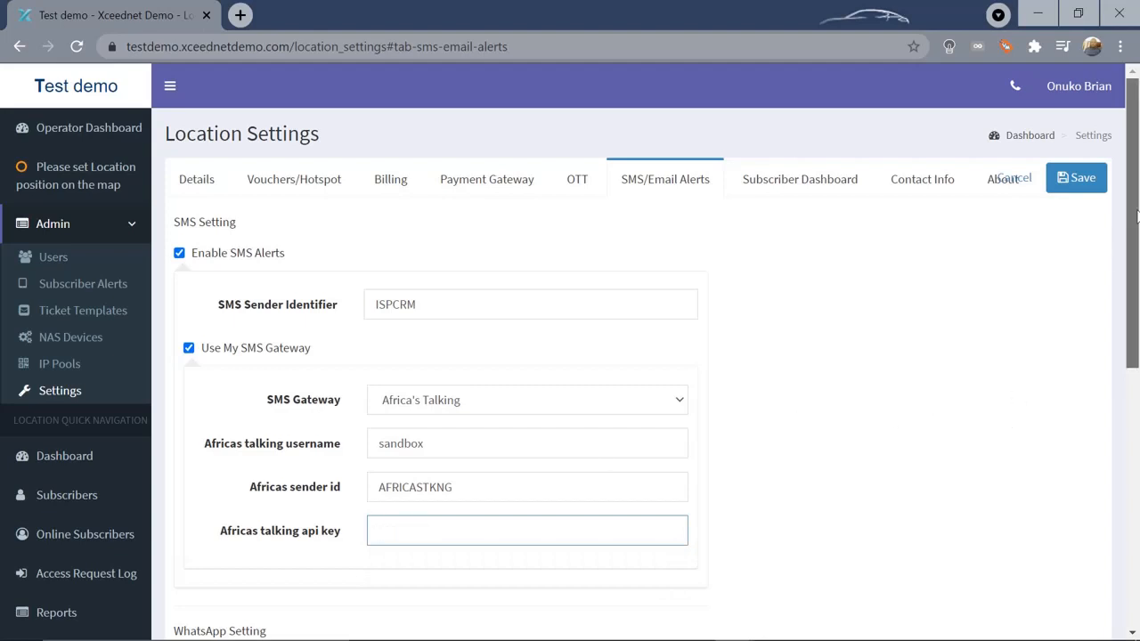
pyautogui.moveTo(1137, 214); pyautogui.dragTo(1138, 357)
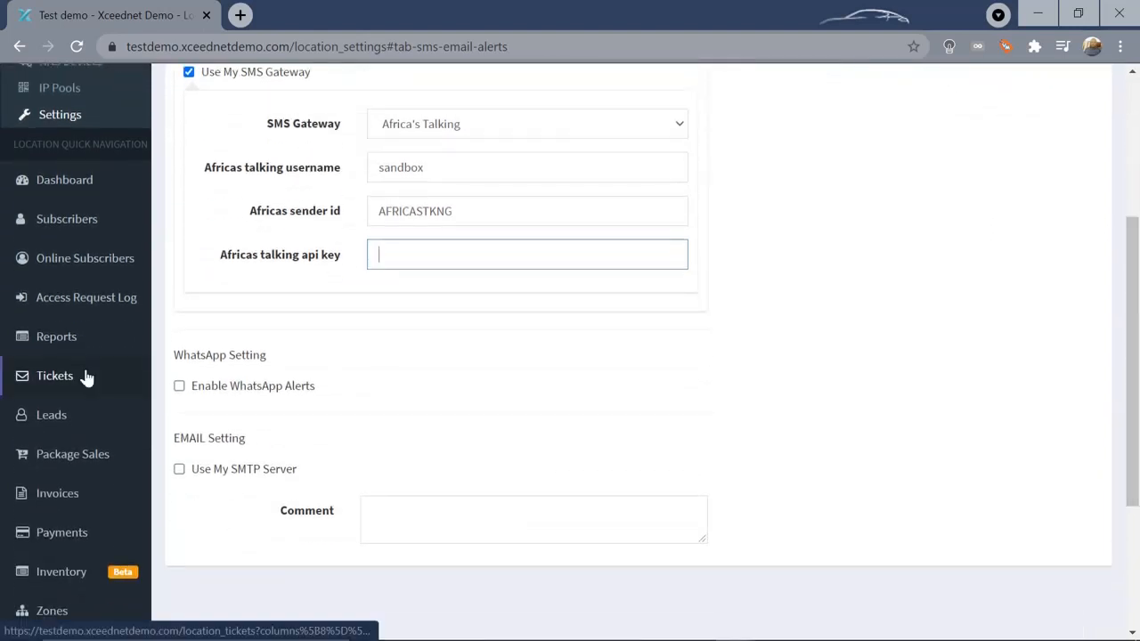
pyautogui.click(180, 388)
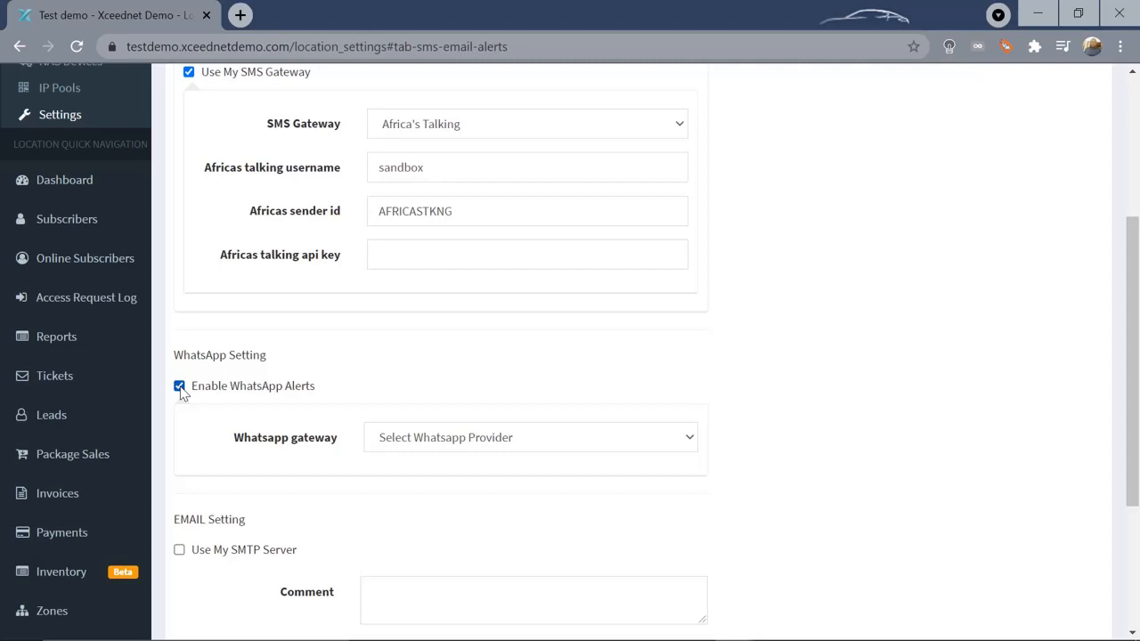
# Tick Use My SMTP Server for e-mail alerts and review the empty SMTP fields
pyautogui.click(179, 551)
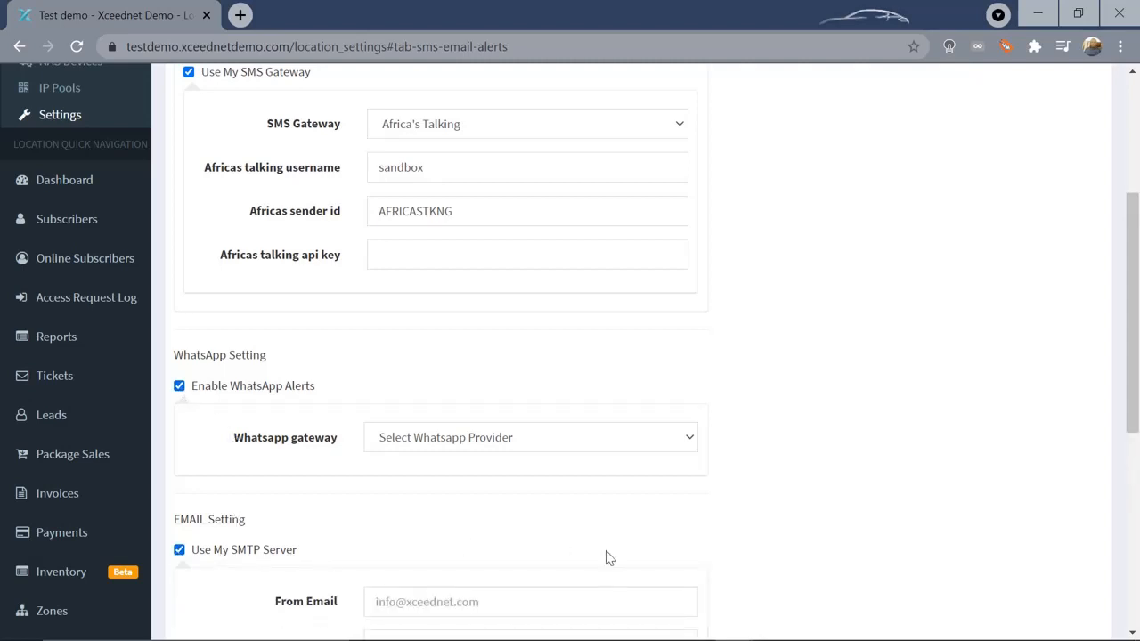
pyautogui.moveTo(1135, 357); pyautogui.dragTo(1136, 522)
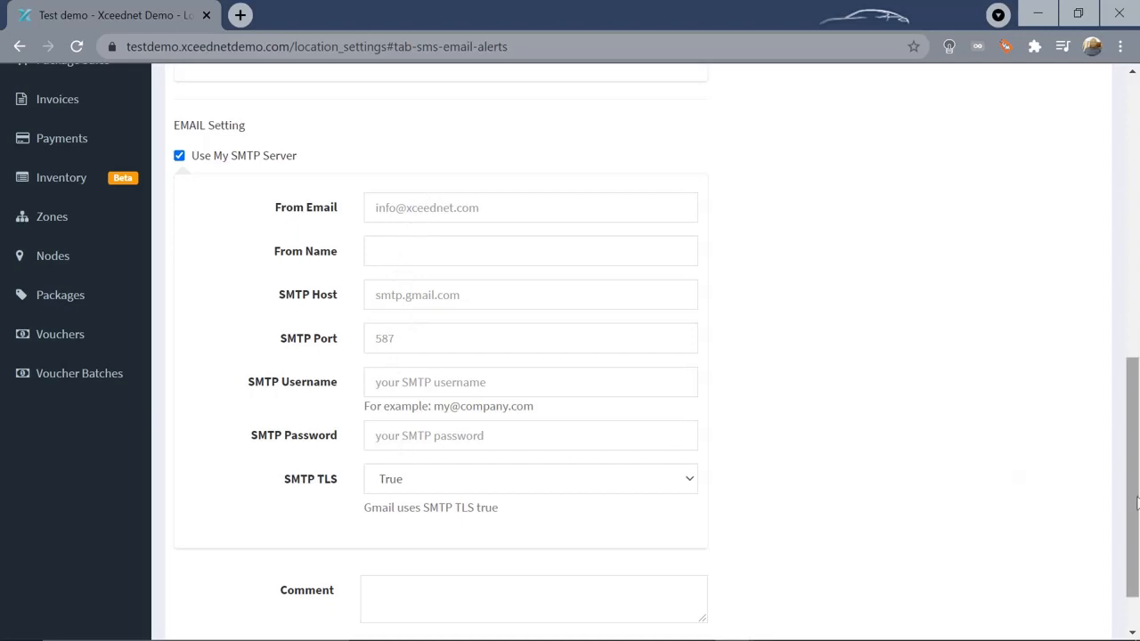
pyautogui.moveTo(1135, 502); pyautogui.dragTo(1137, 232)
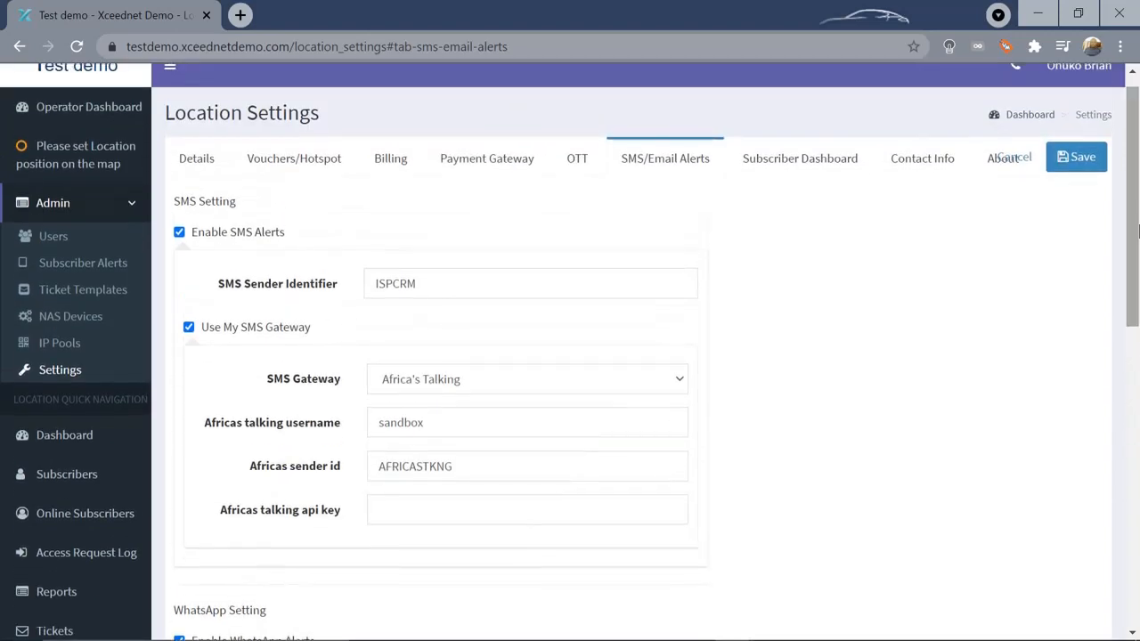
# Cancel the alert setting edits and view the Subscriber Dashboard section
pyautogui.click(1027, 166)
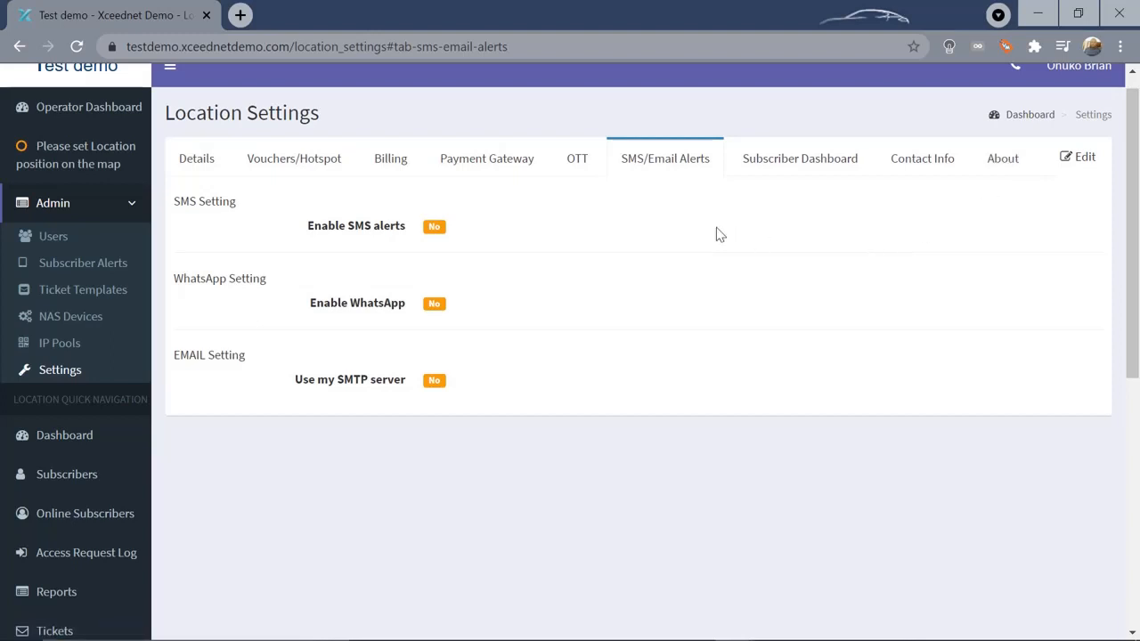
pyautogui.click(824, 159)
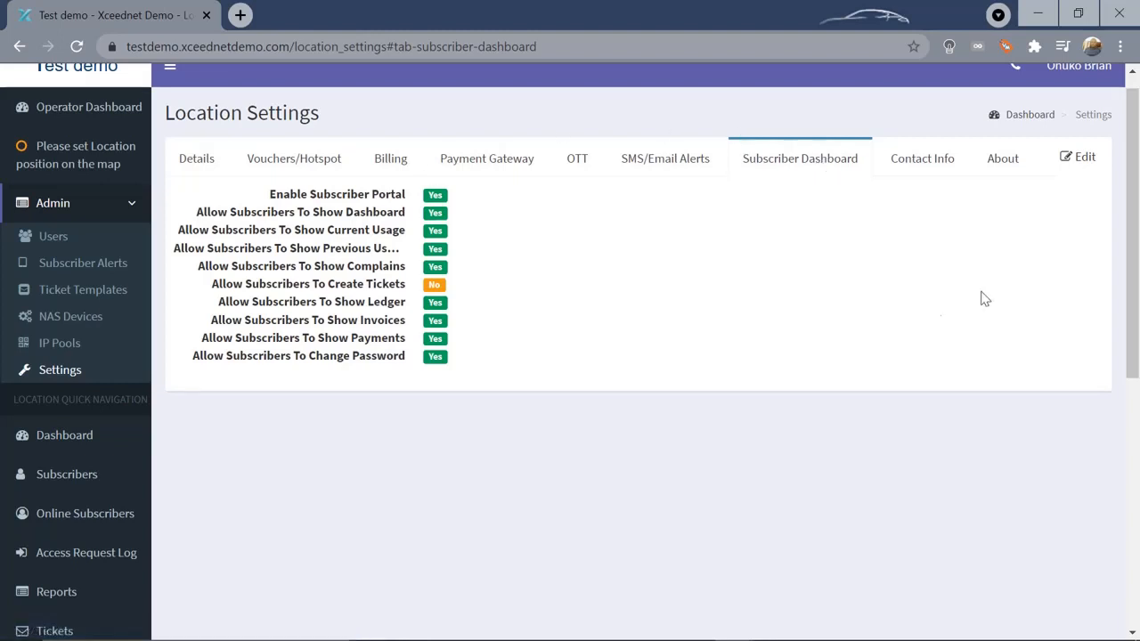
pyautogui.moveTo(1130, 120); pyautogui.dragTo(1138, 298)
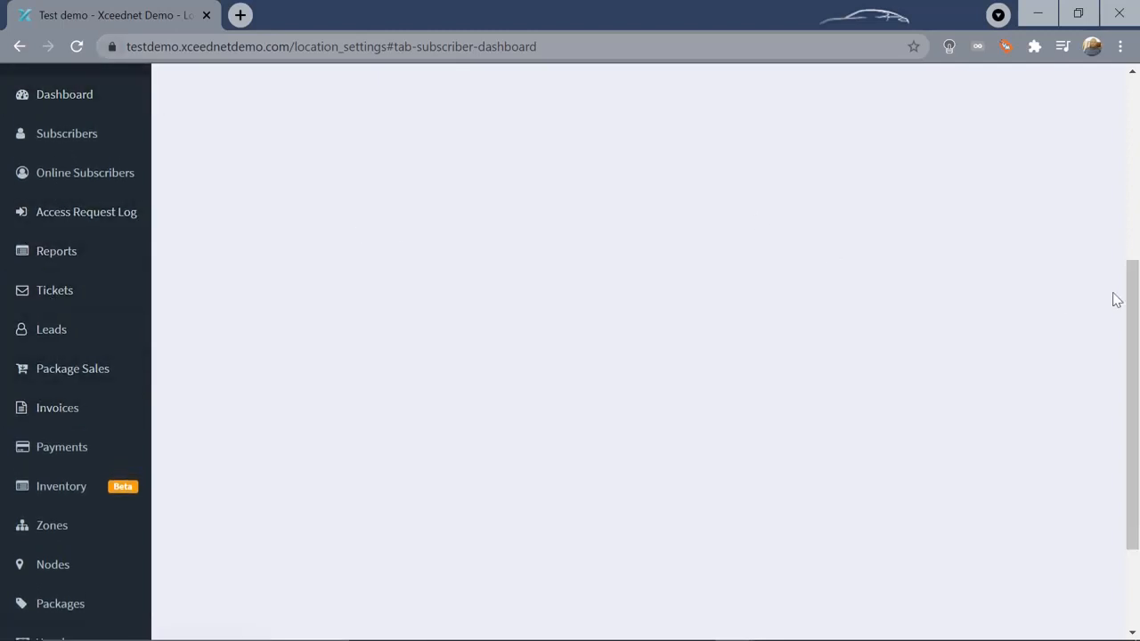
pyautogui.moveTo(1137, 346); pyautogui.dragTo(1138, 421)
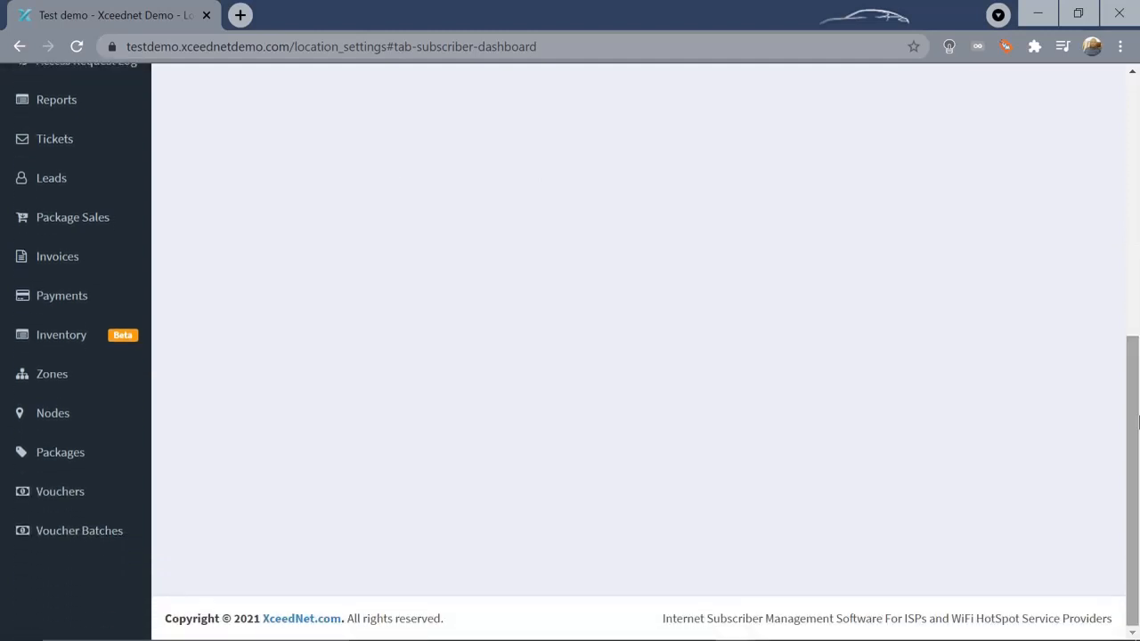
# Start a new package named Gold with a validity of 30 days
pyautogui.click(61, 454)
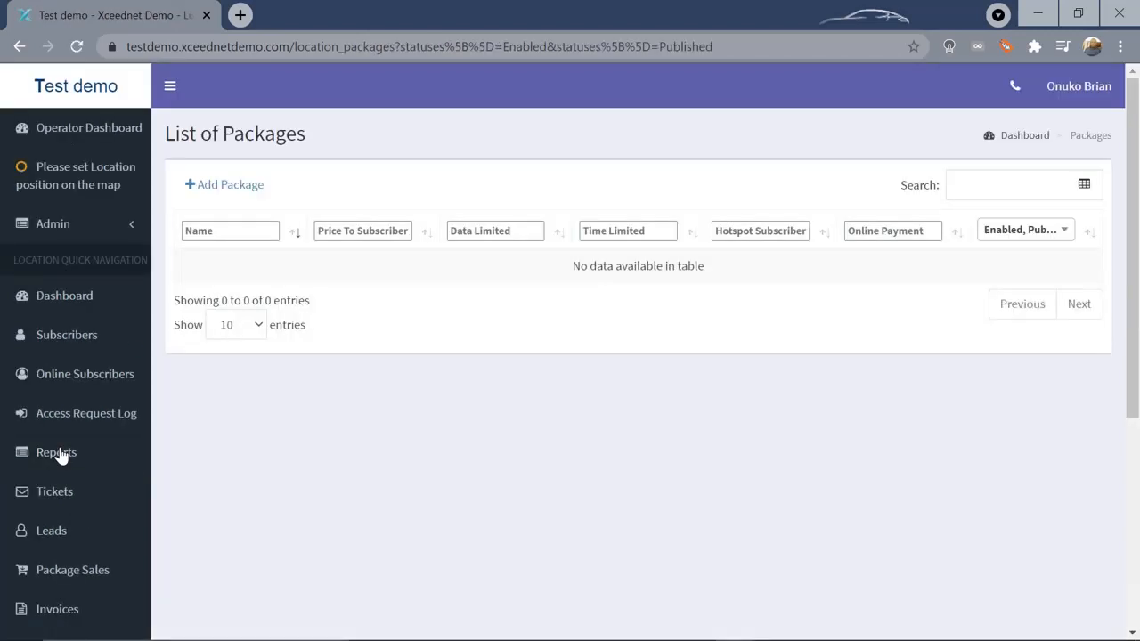
pyautogui.click(239, 188)
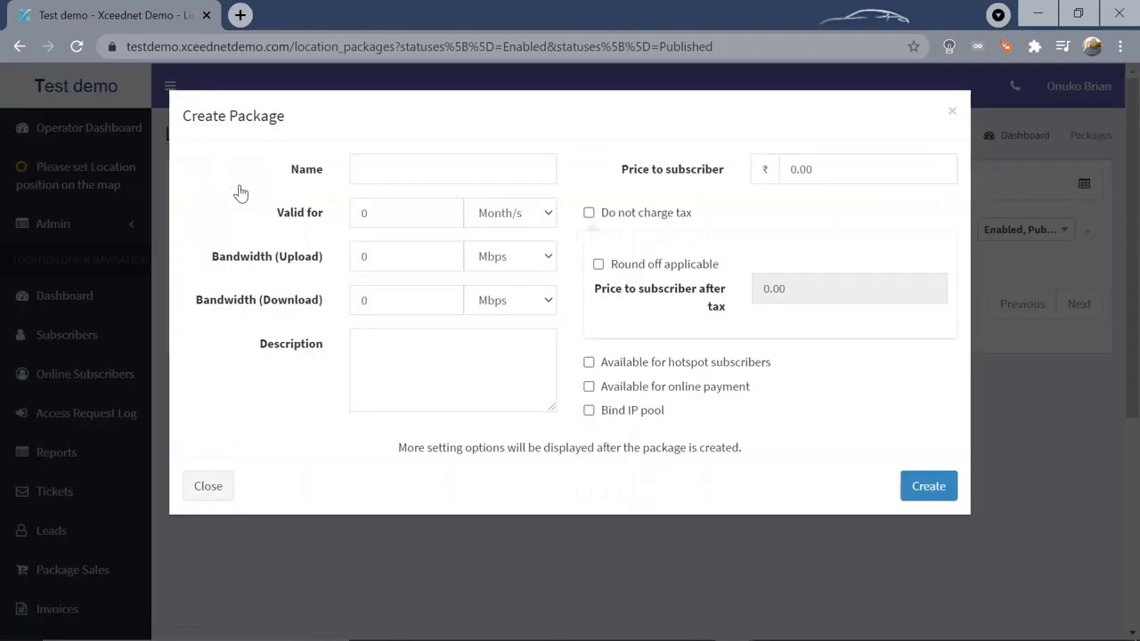
pyautogui.click(404, 168)
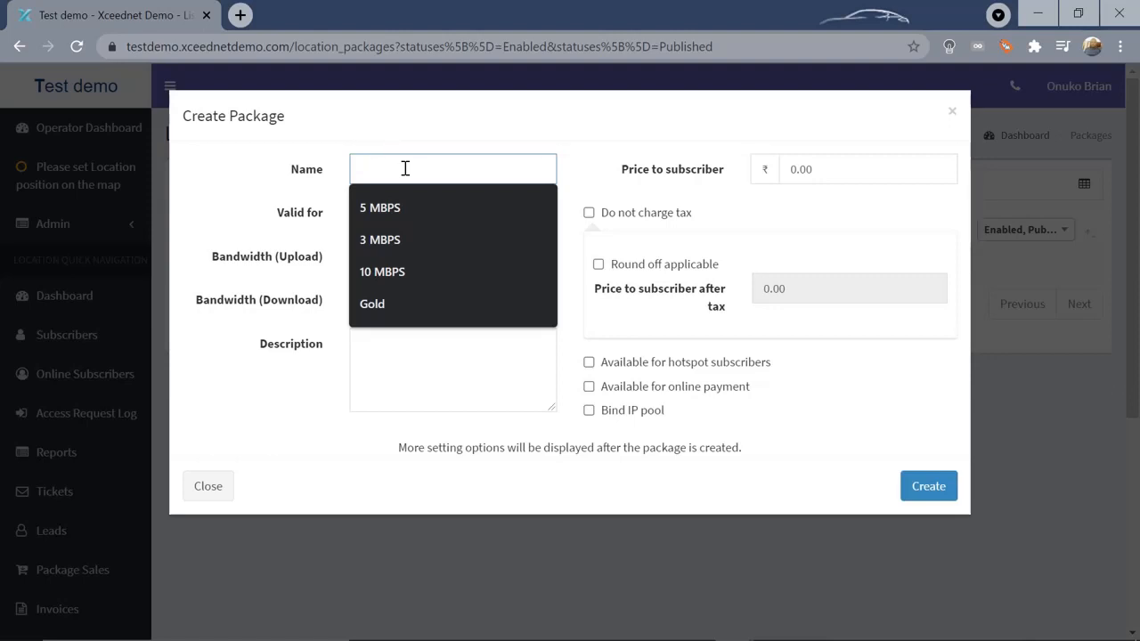
pyautogui.write('Gold')
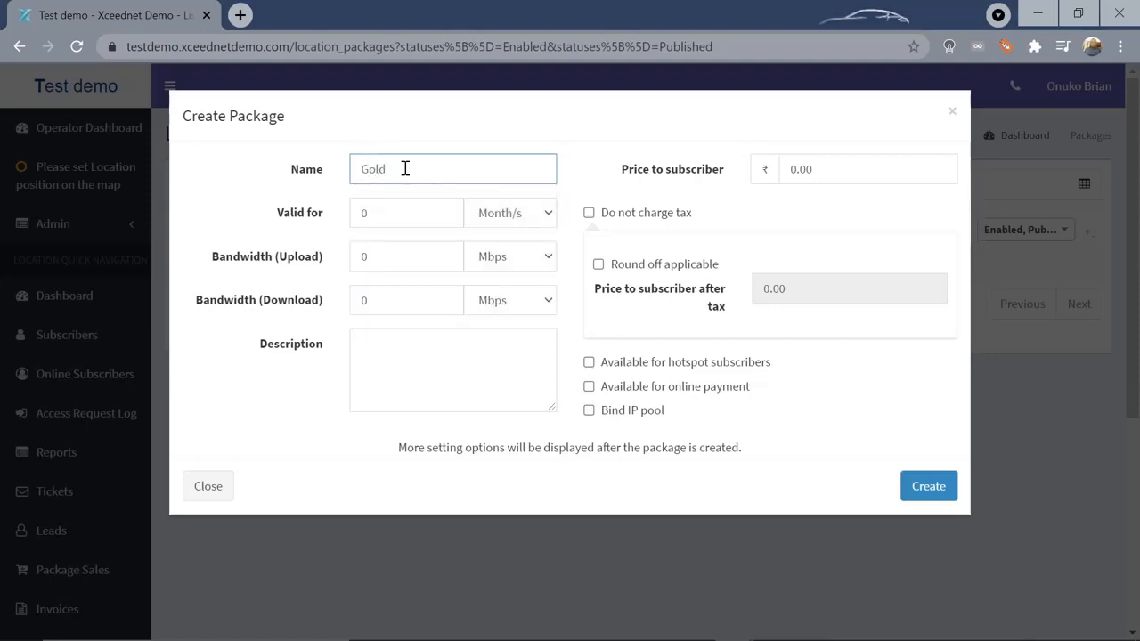
pyautogui.click(422, 215)
pyautogui.press('BackSpace')
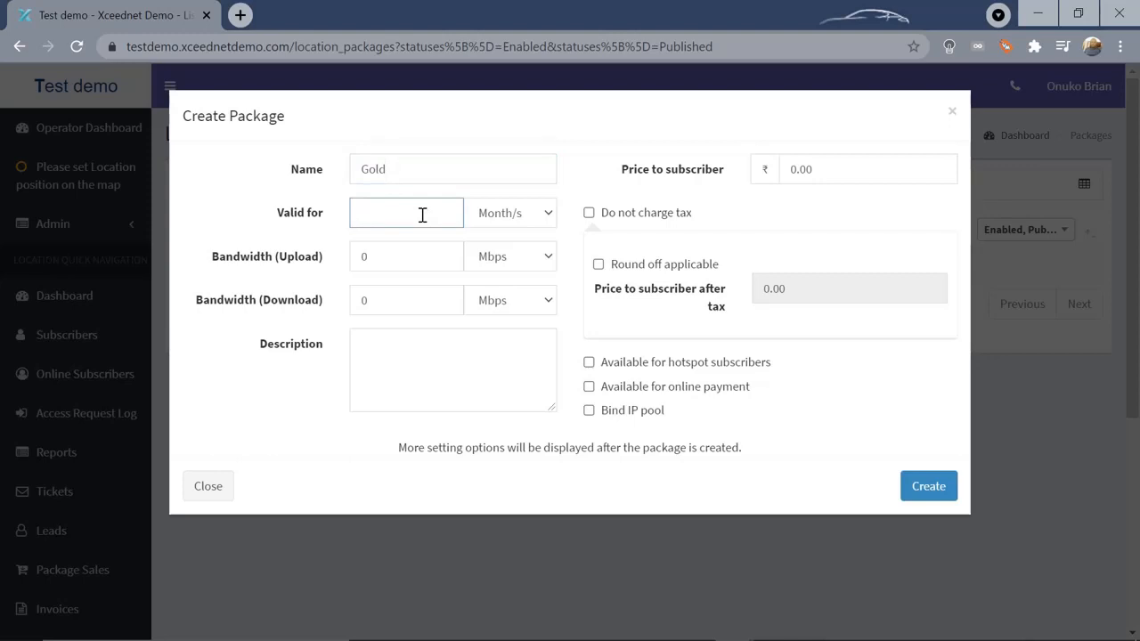
pyautogui.write('30')
pyautogui.click(550, 218)
pyautogui.click(516, 272)
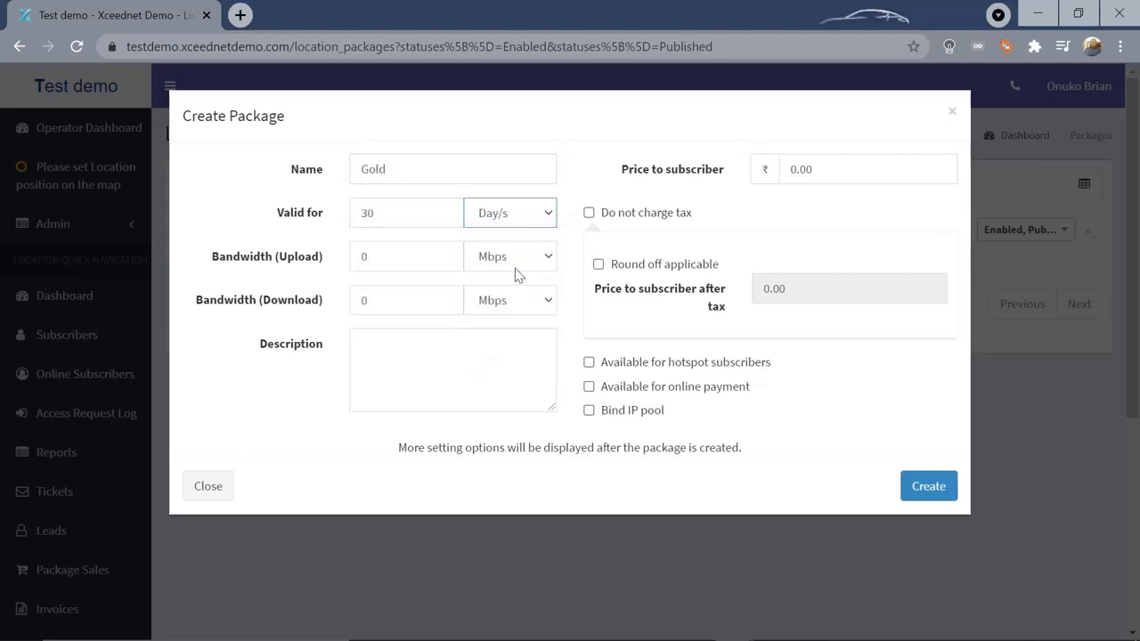
# Set 20 Mbps upload and download bandwidth, price 1000, and create the Gold package
pyautogui.click(441, 259)
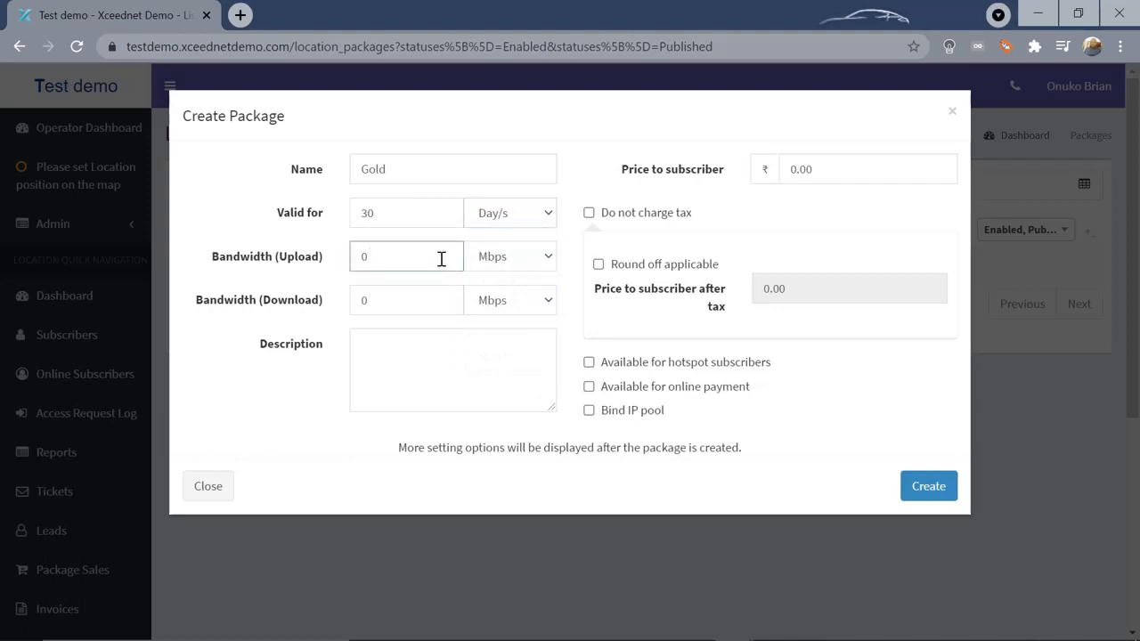
pyautogui.press('BackSpace')
pyautogui.write('20')
pyautogui.click(443, 298)
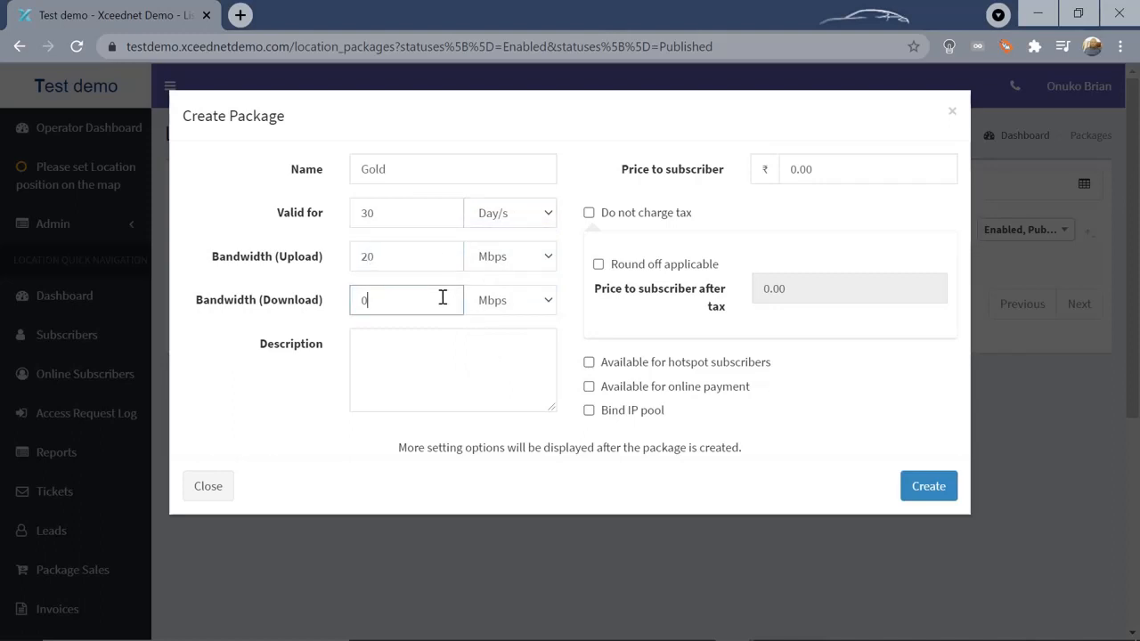
pyautogui.press('BackSpace')
pyautogui.write('20')
pyautogui.click(795, 168)
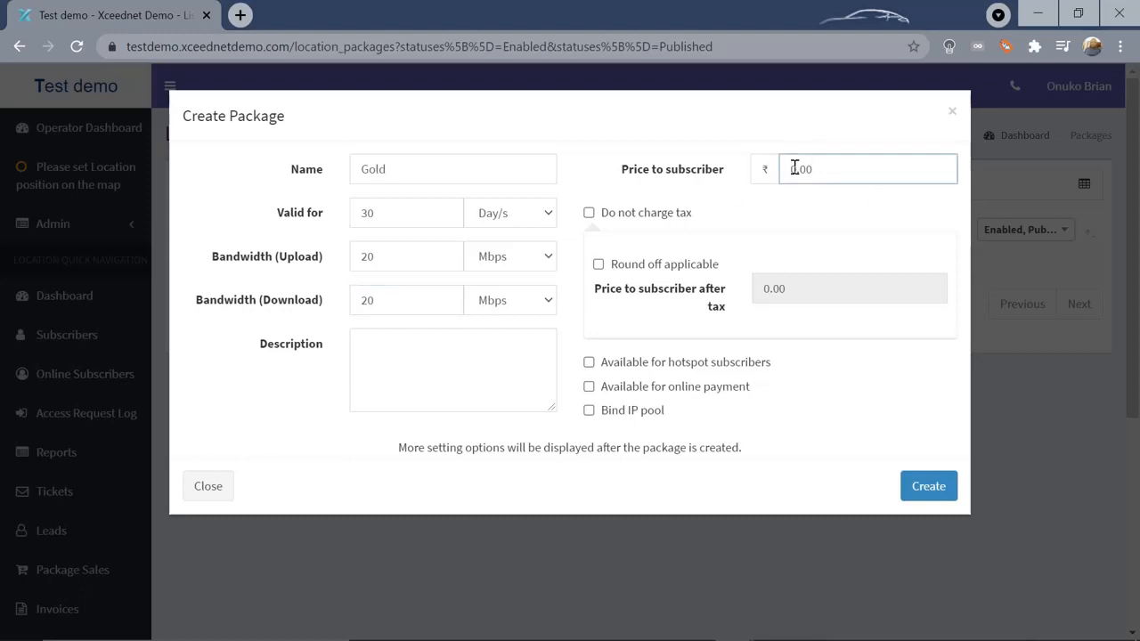
pyautogui.press('Delete')
pyautogui.press('Delete')
pyautogui.write('1000.0')
pyautogui.click(921, 489)
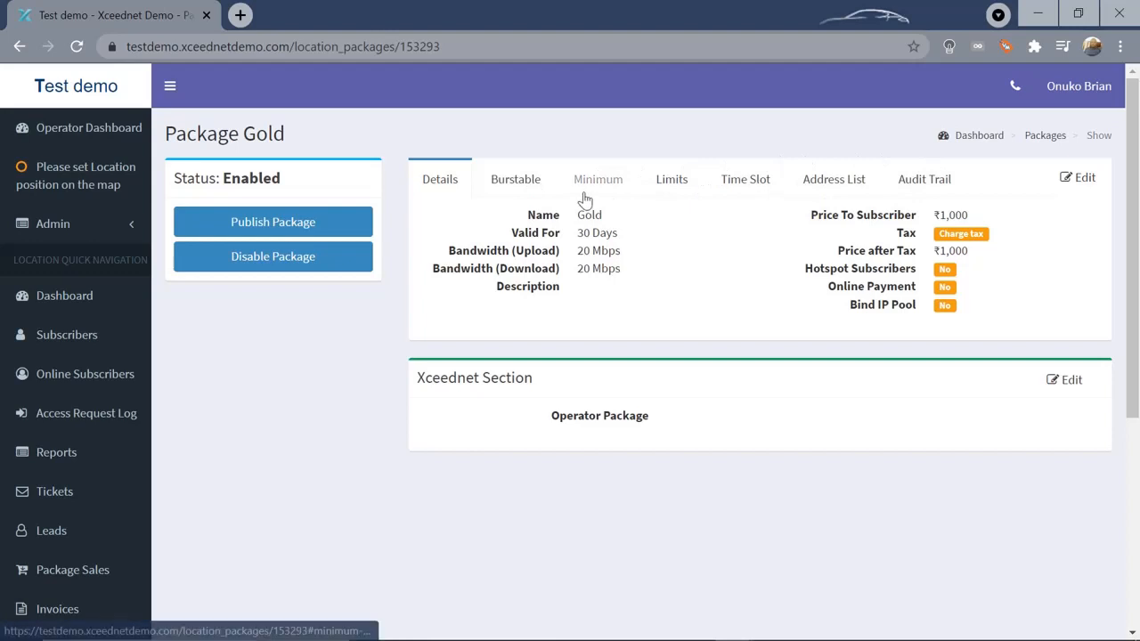
# Review the Gold package's Burstable and Minimum tabs, where Has Priority and Has Minimum Bandwidth are No
pyautogui.click(522, 185)
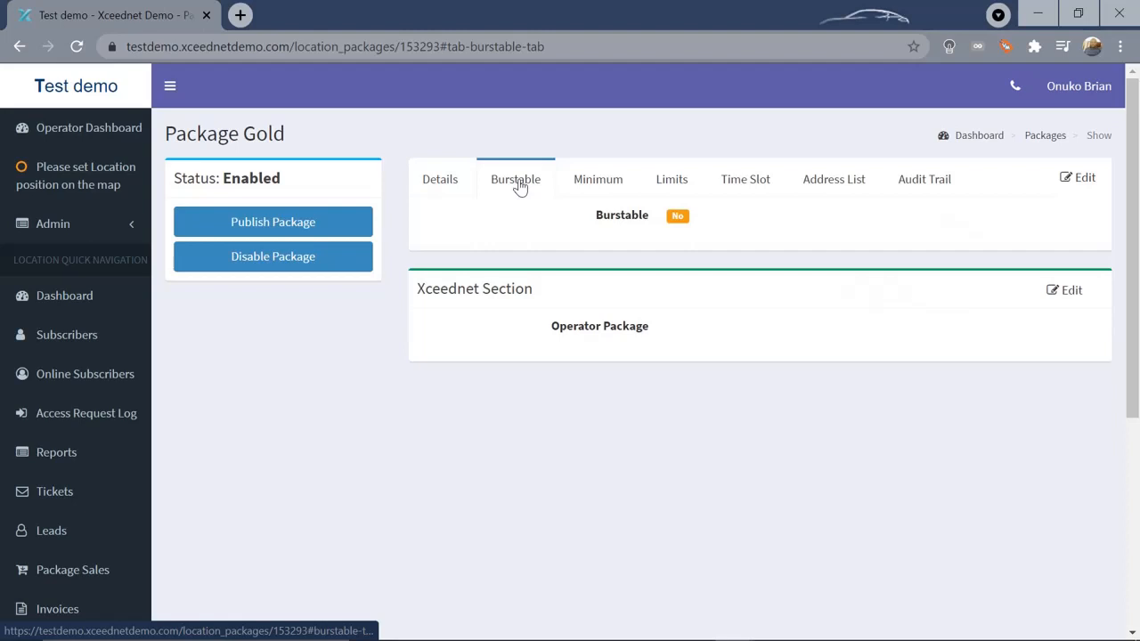
pyautogui.click(606, 183)
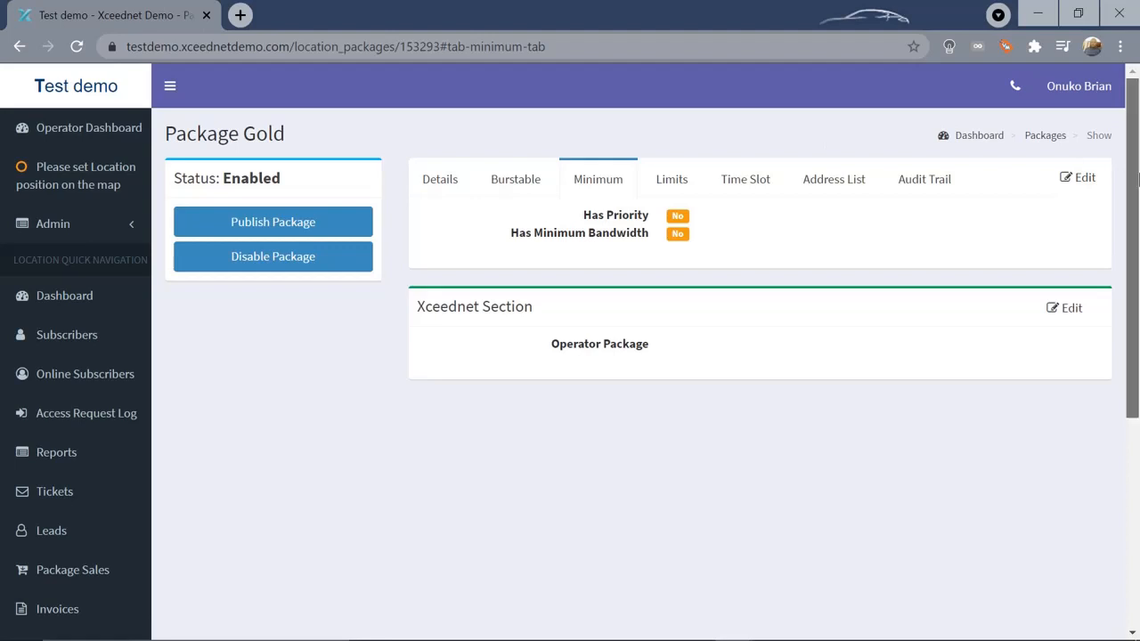
pyautogui.moveTo(1138, 182); pyautogui.dragTo(1137, 291)
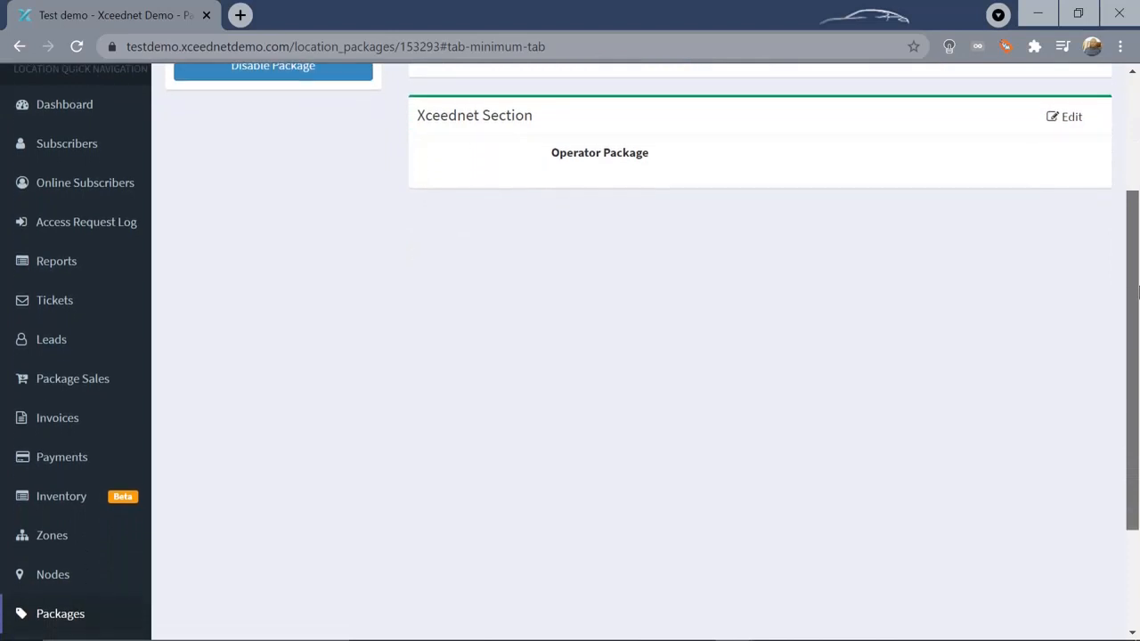
# Start a new subscriber and fill the account number from the saved autofill suggestion
pyautogui.click(43, 146)
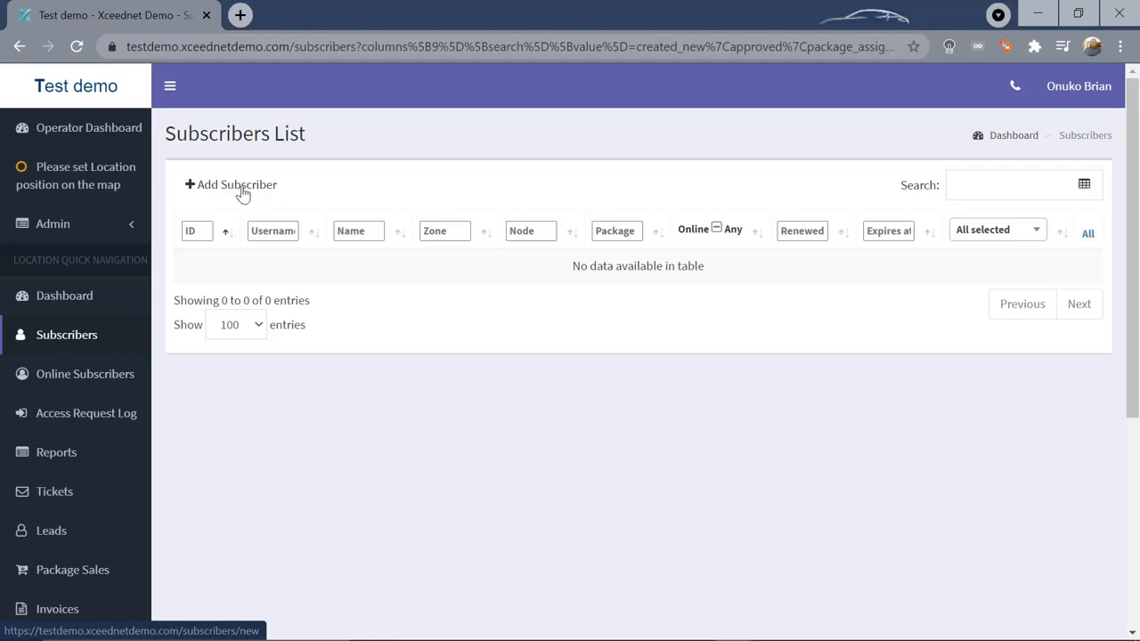
pyautogui.click(242, 187)
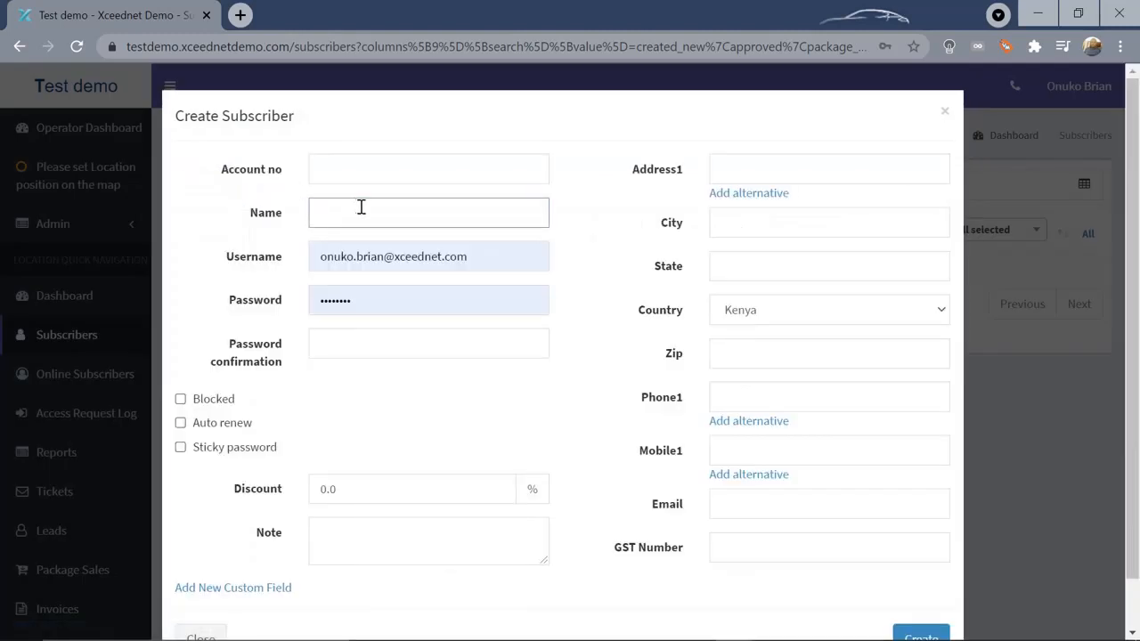
pyautogui.click(359, 168)
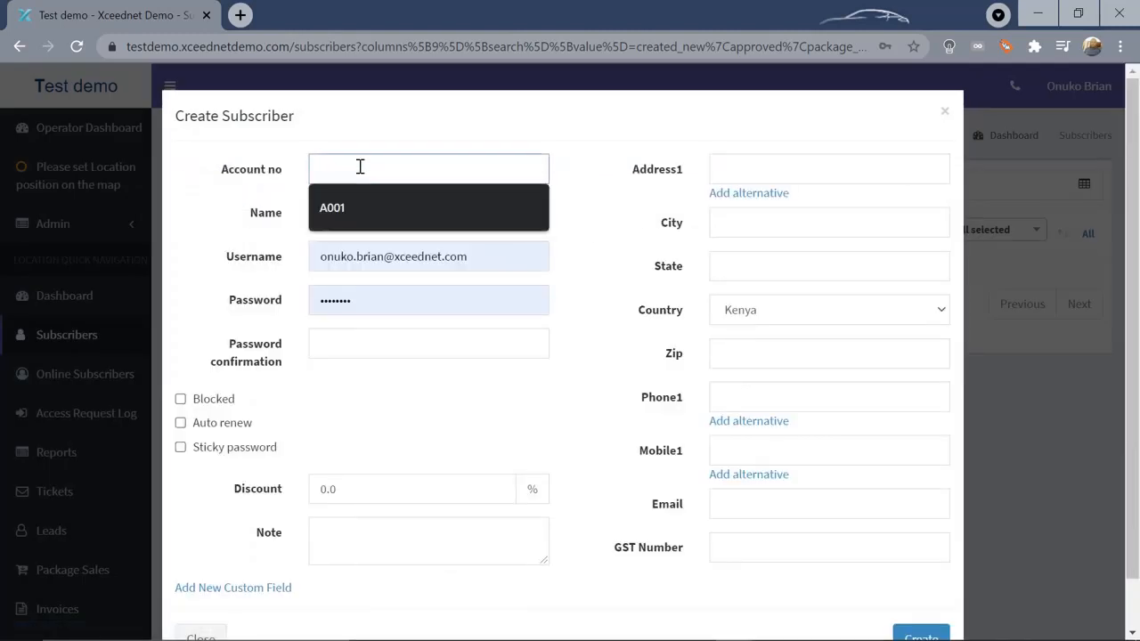
pyautogui.tripleClick(506, 261)
pyautogui.press('BackSpace')
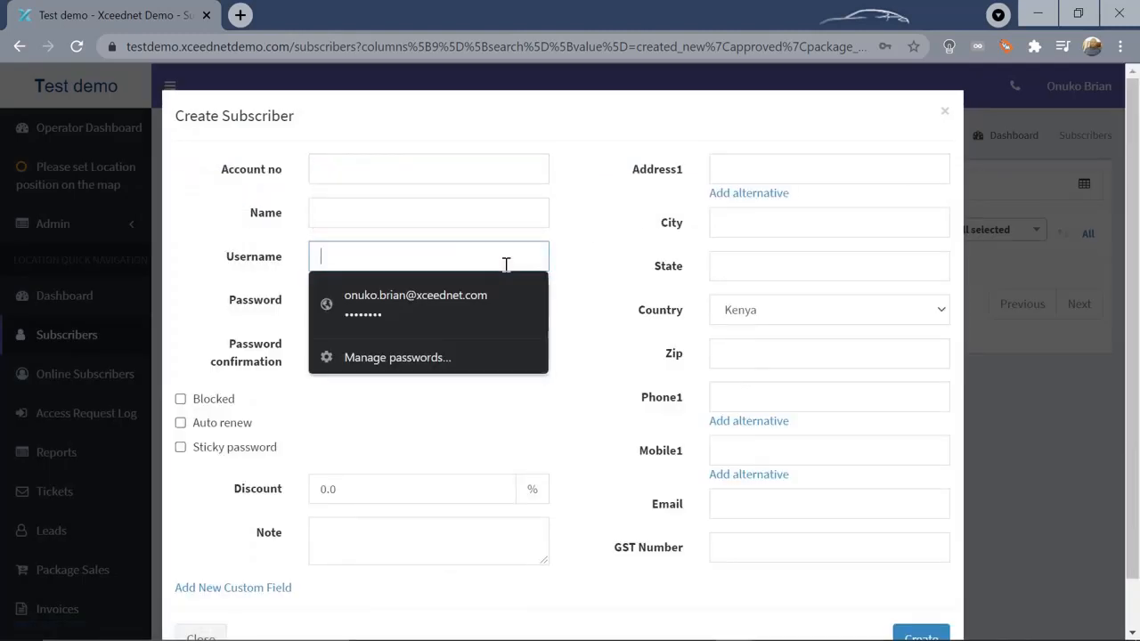
pyautogui.click(323, 168)
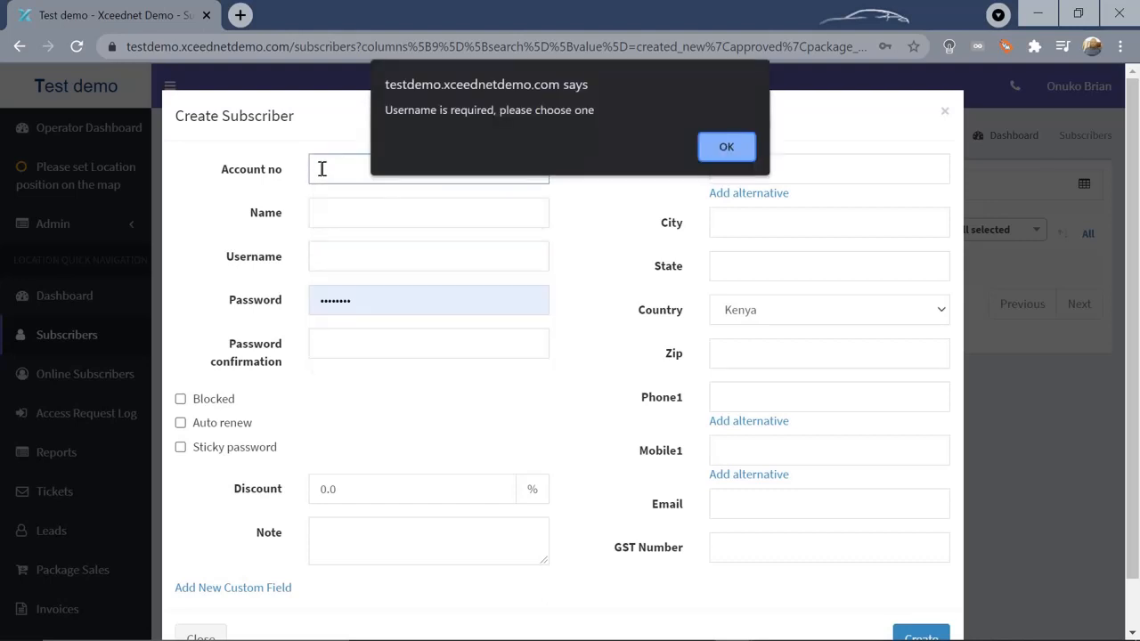
pyautogui.click(725, 148)
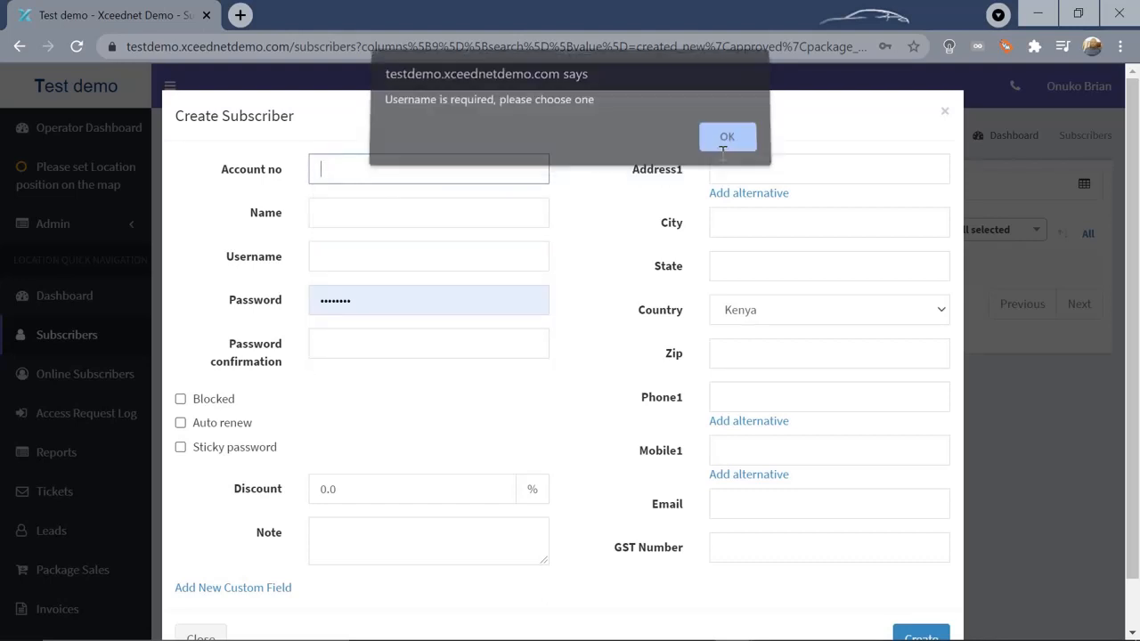
pyautogui.click(401, 169)
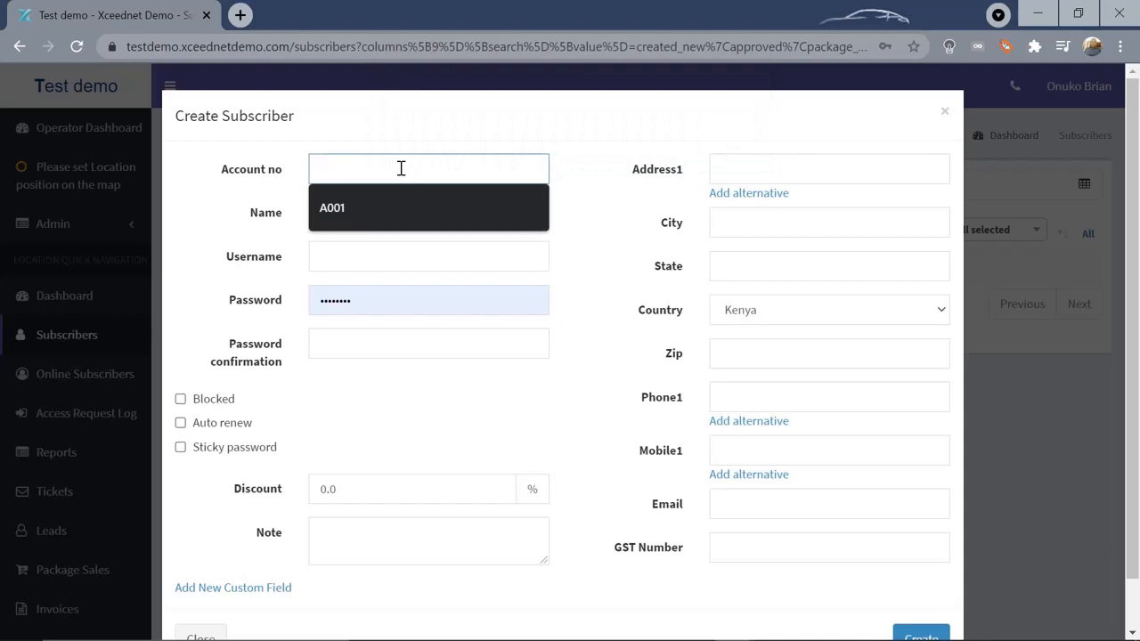
pyautogui.click(355, 205)
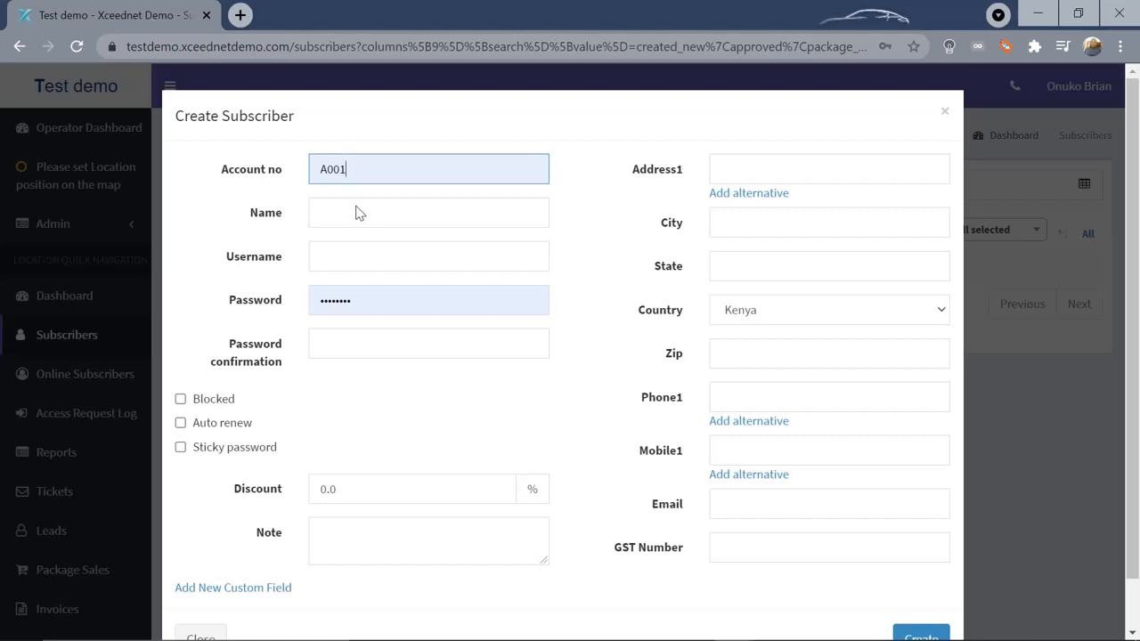
# Enter the subscriber's full name and keep the suggested username
pyautogui.click(356, 209)
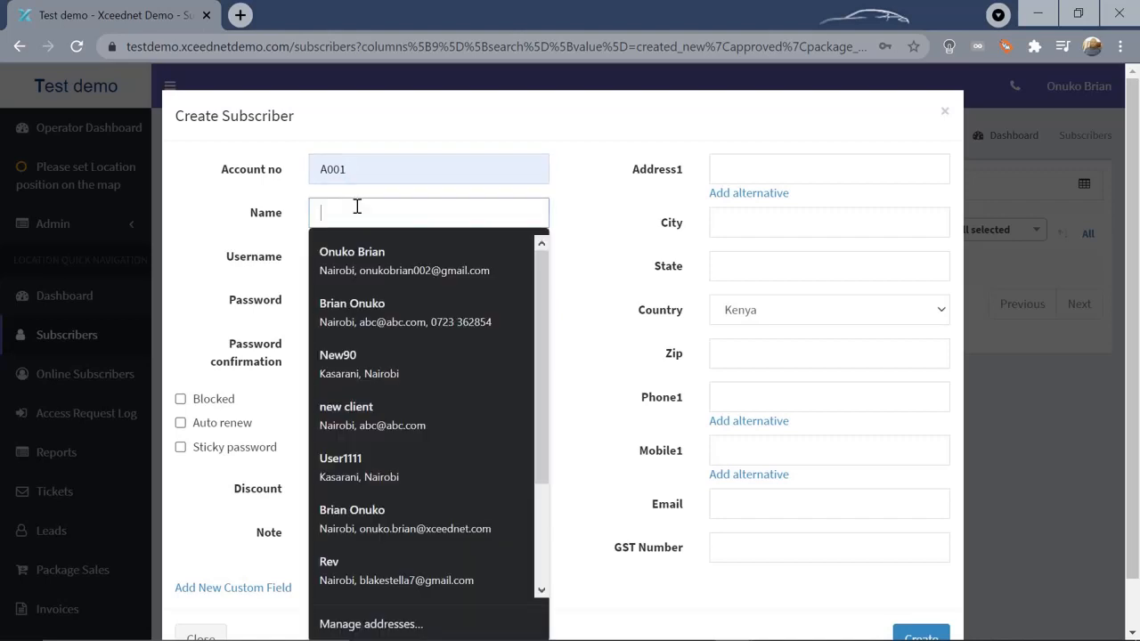
pyautogui.write('o')
pyautogui.press('BackSpace')
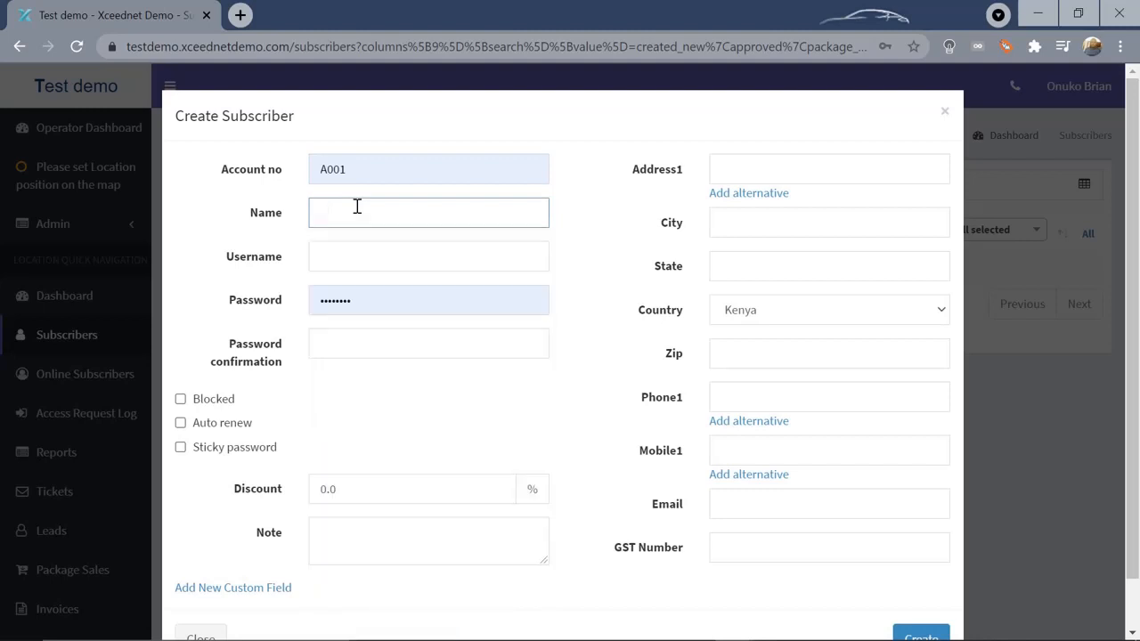
pyautogui.write('Jo')
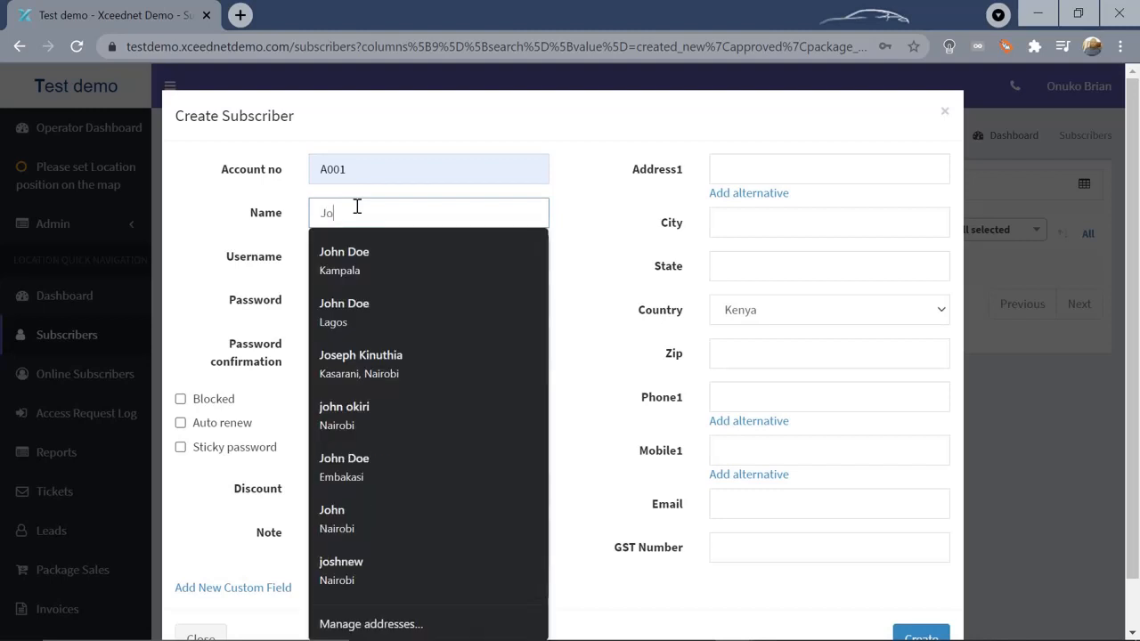
pyautogui.write('hn')
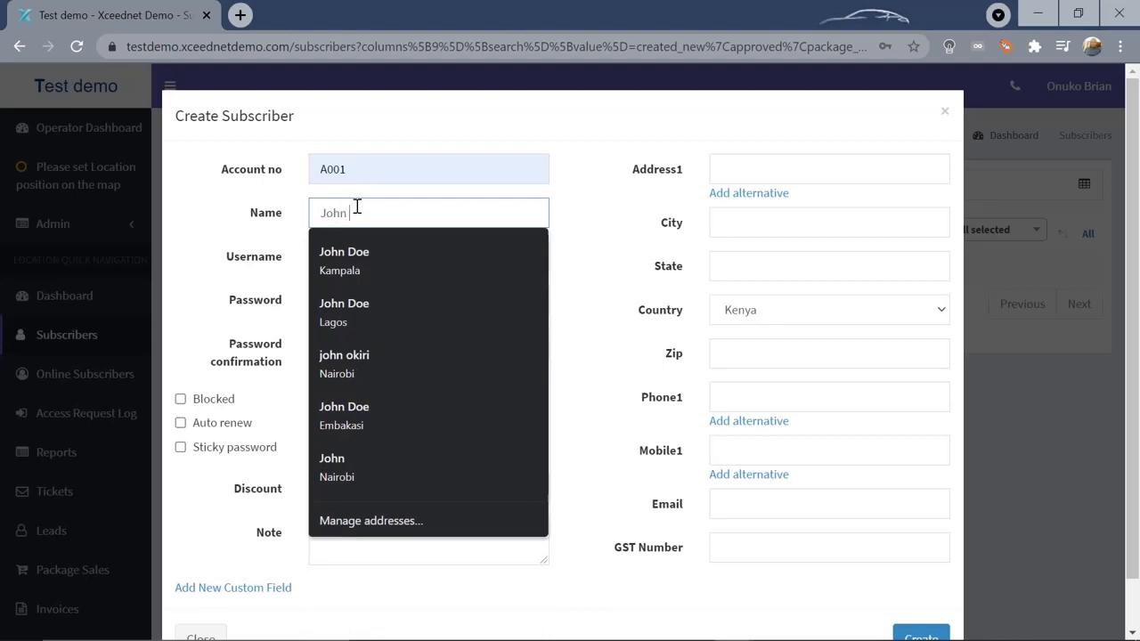
pyautogui.write(' Doe')
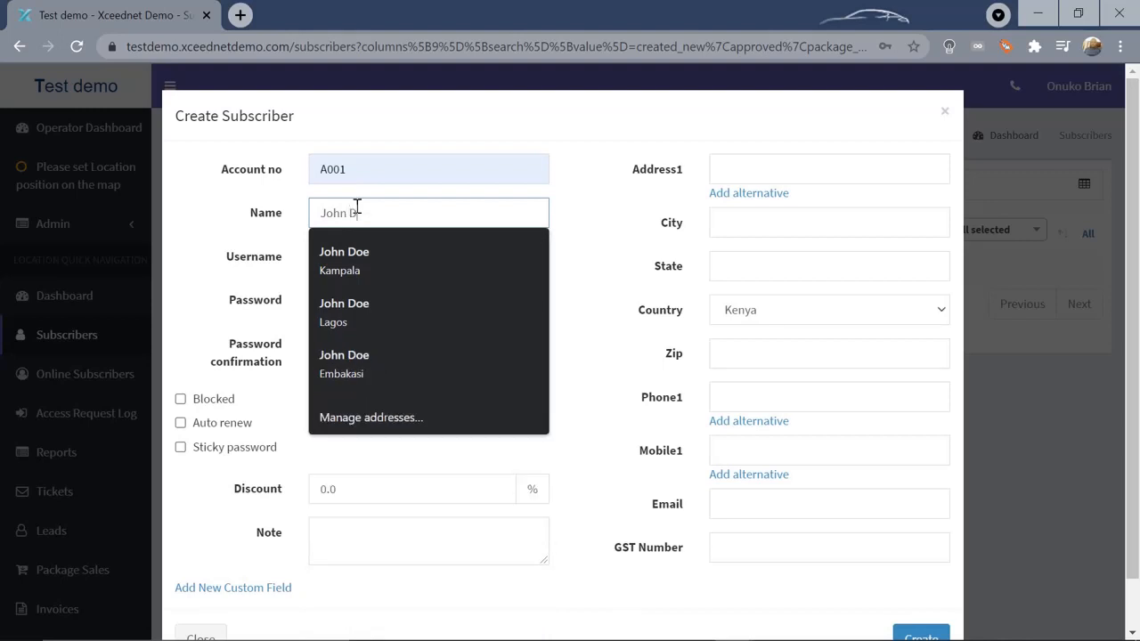
pyautogui.click(588, 220)
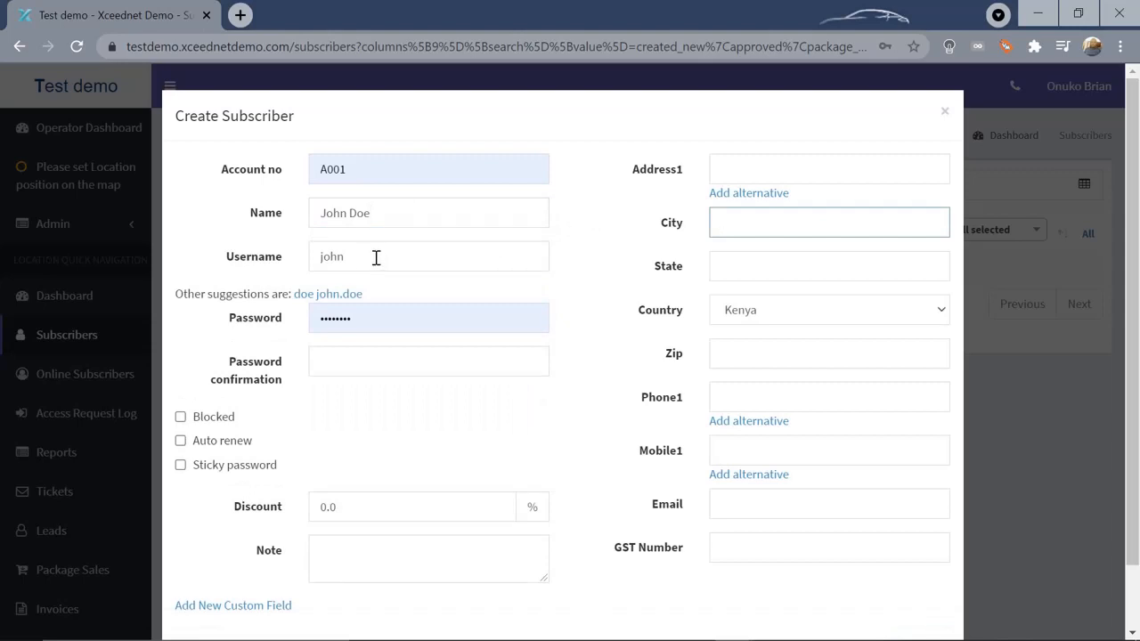
pyautogui.click(376, 257)
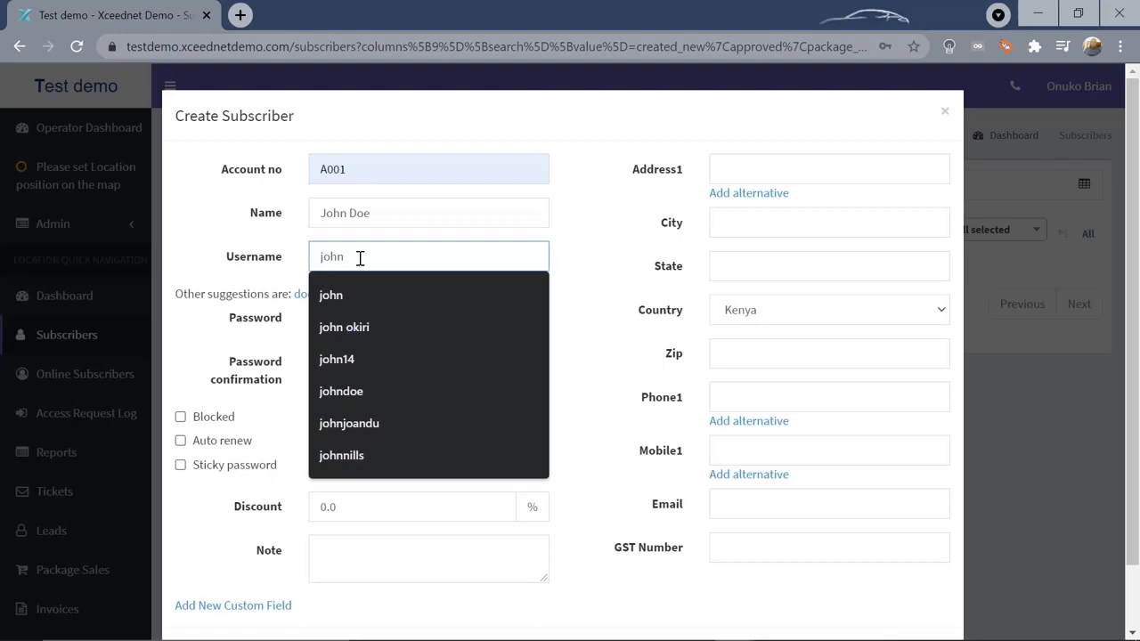
pyautogui.moveTo(294, 259); pyautogui.dragTo(223, 265)
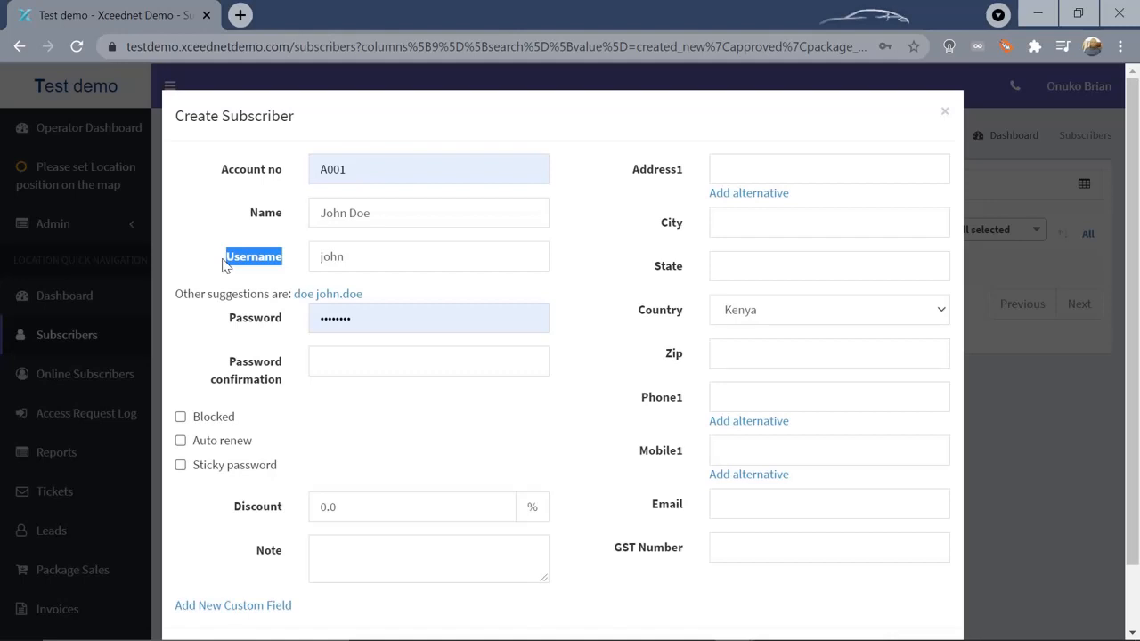
pyautogui.click(389, 259)
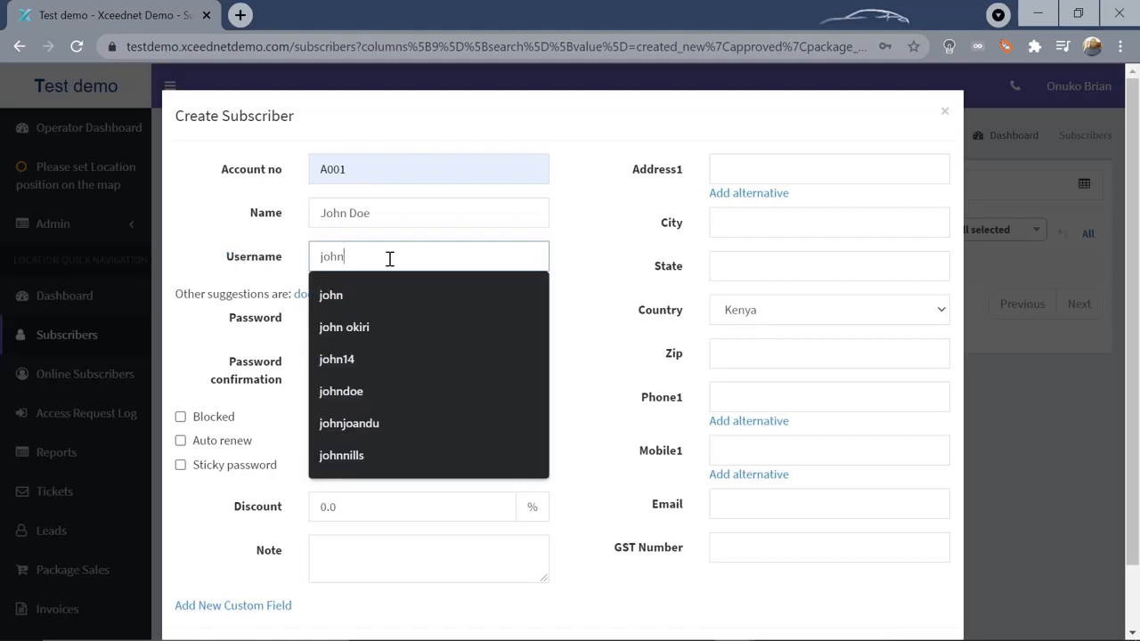
pyautogui.click(596, 254)
# Replace the prefilled password and enter a matching password confirmation
pyautogui.click(417, 316)
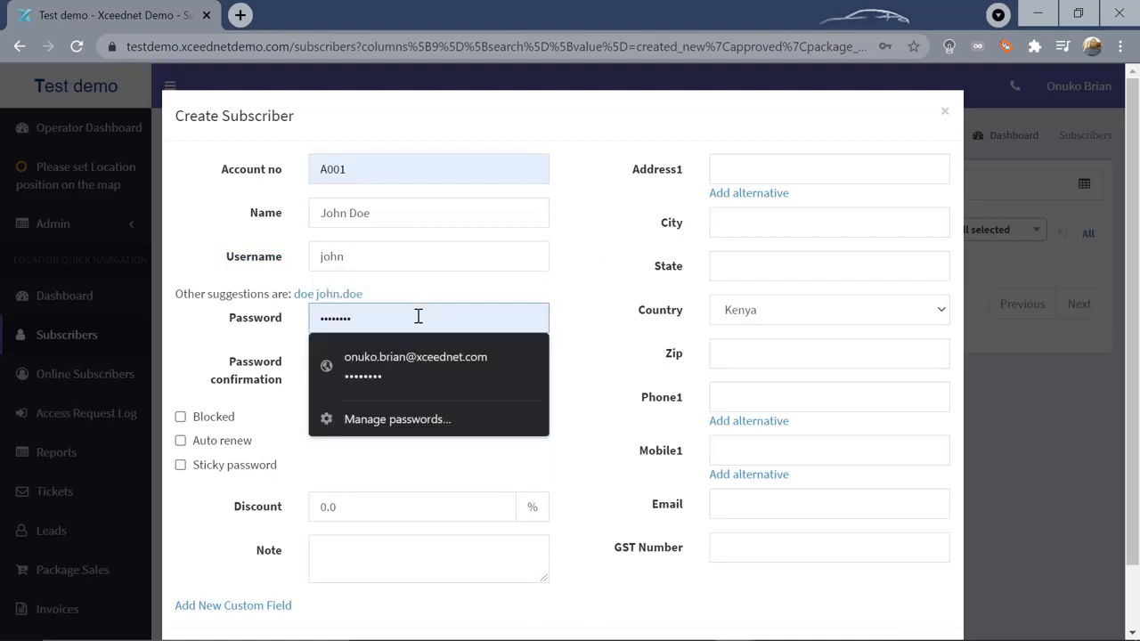
pyautogui.press('BackSpace')
pyautogui.press('BackSpace')
pyautogui.press('BackSpace')
pyautogui.press('BackSpace')
pyautogui.press('BackSpace')
pyautogui.press('BackSpace')
pyautogui.press('BackSpace')
pyautogui.press('BackSpace')
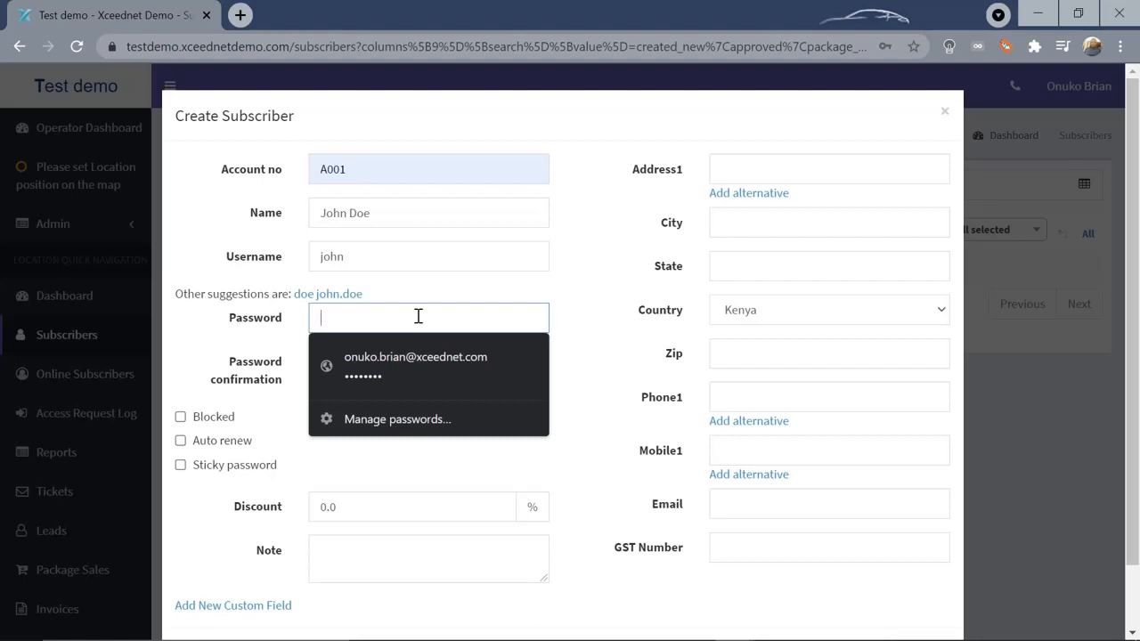
pyautogui.write('12345')
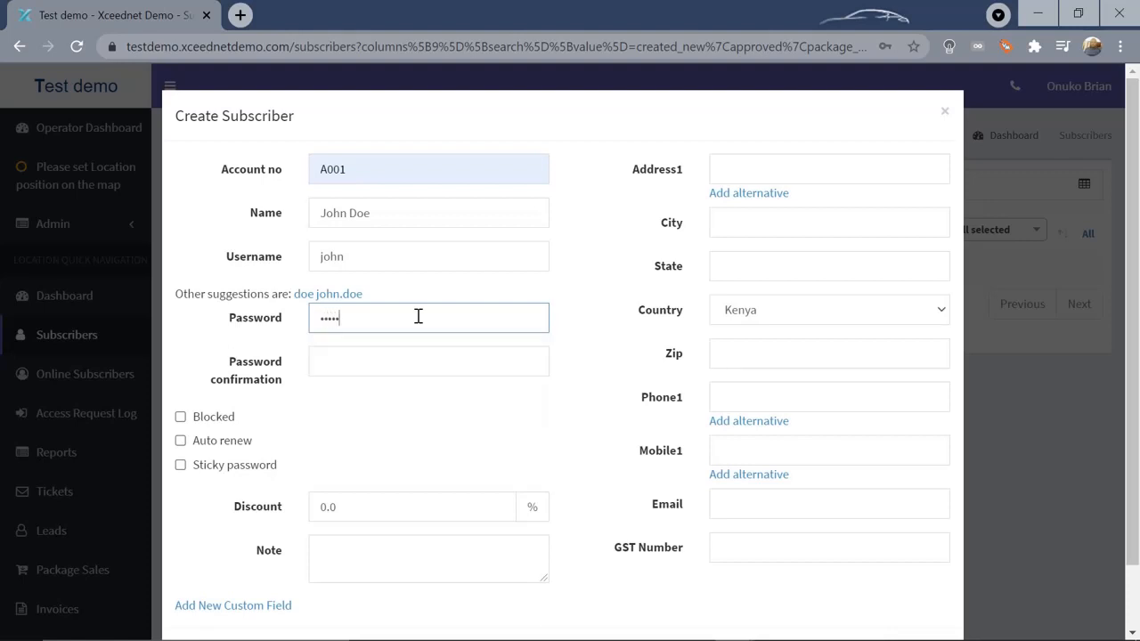
pyautogui.click(365, 356)
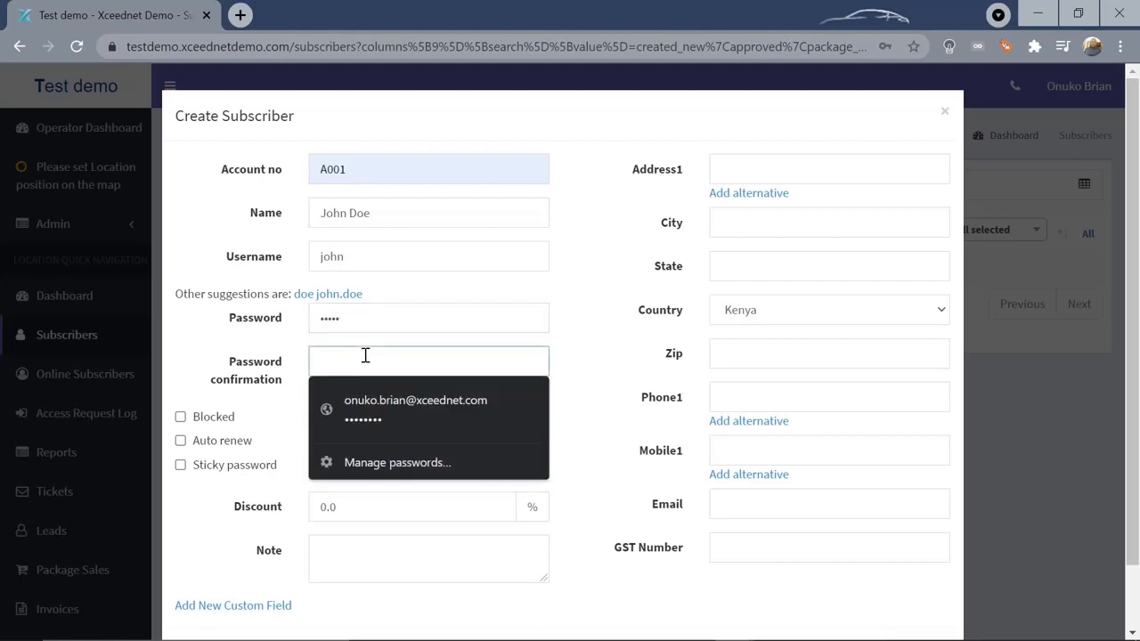
pyautogui.write('12345')
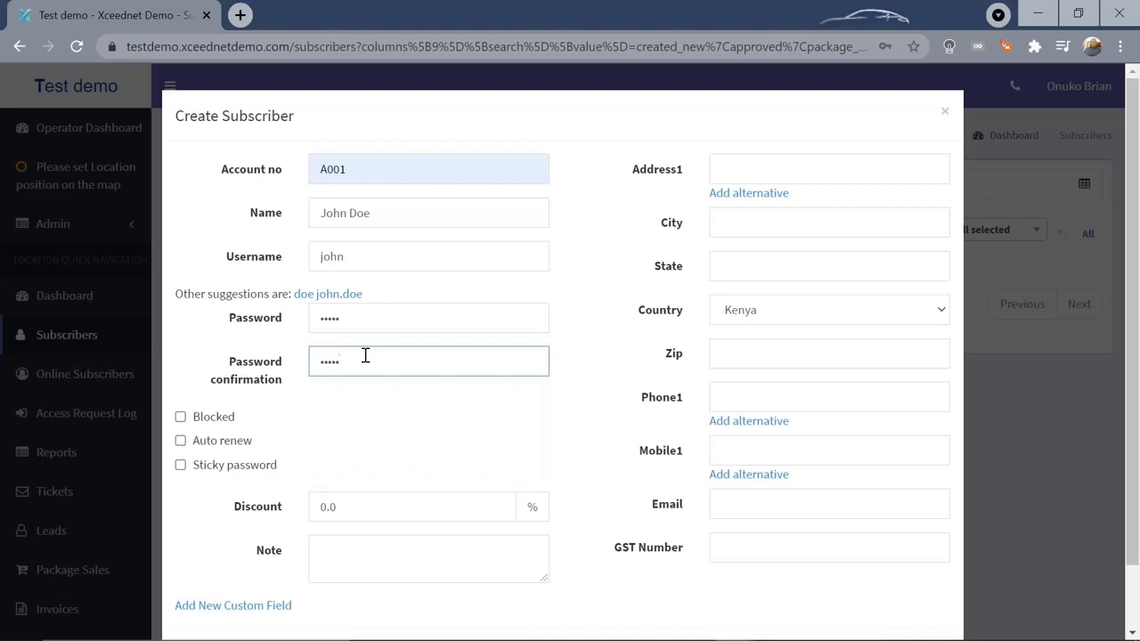
# Enter Nairobi as both the Address1 and City of the subscriber
pyautogui.click(750, 163)
pyautogui.write('Nairobi')
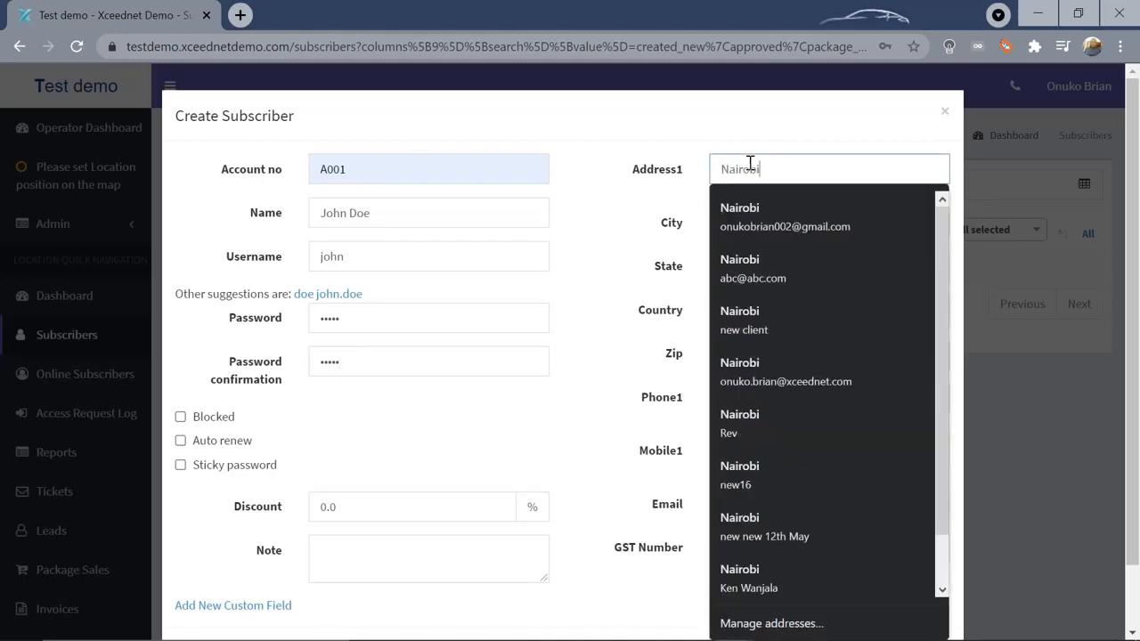
pyautogui.click(692, 127)
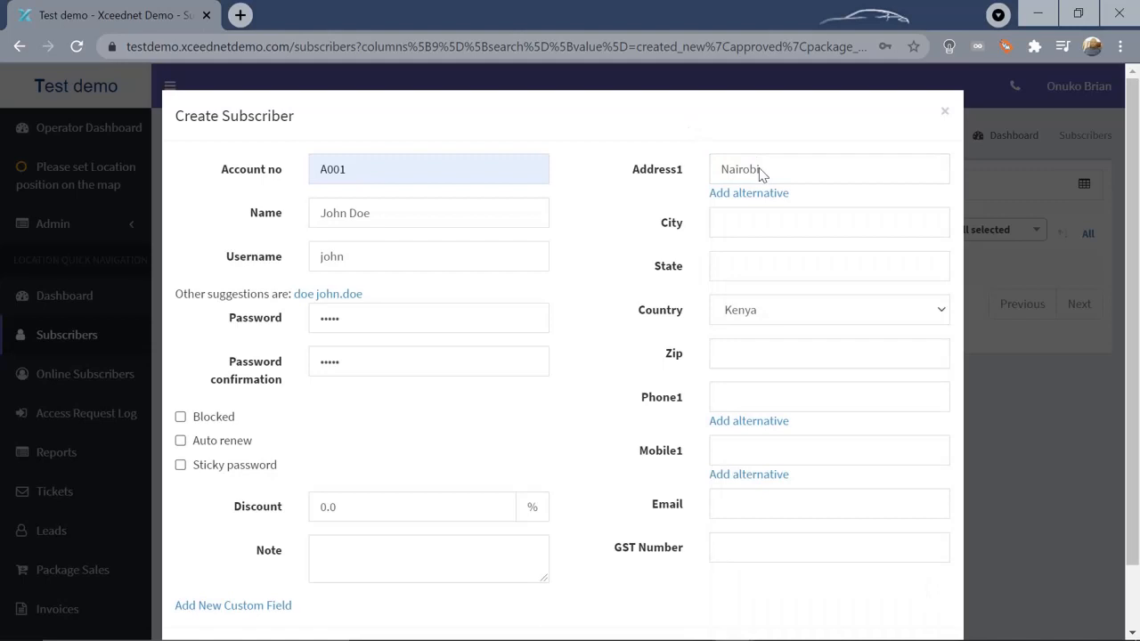
pyautogui.click(763, 228)
pyautogui.write('NAirobi')
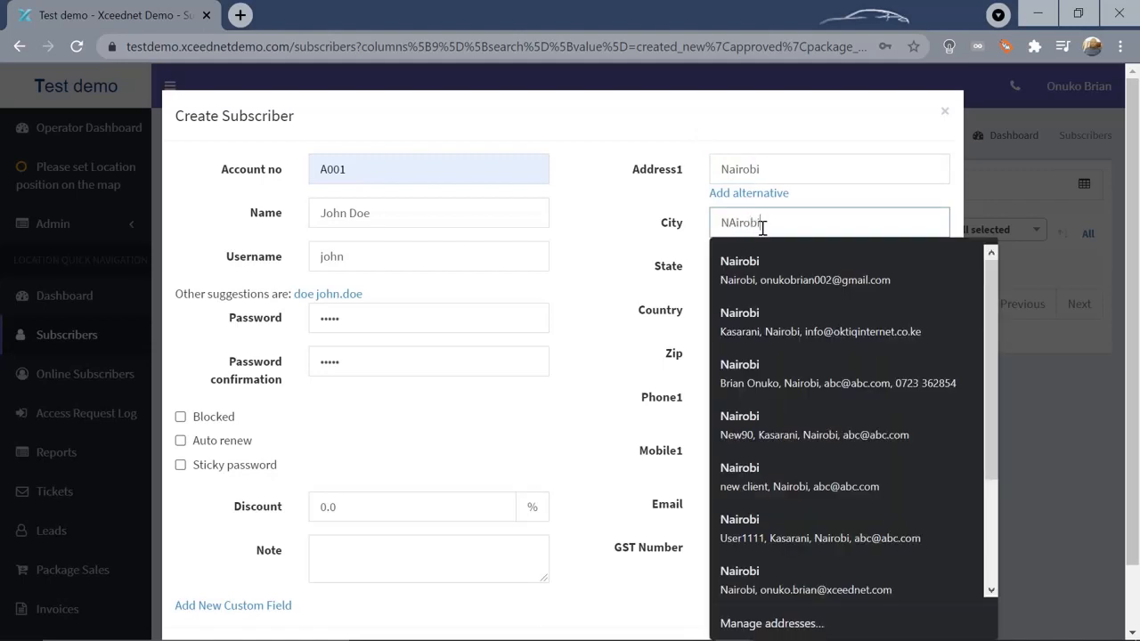
pyautogui.click(632, 223)
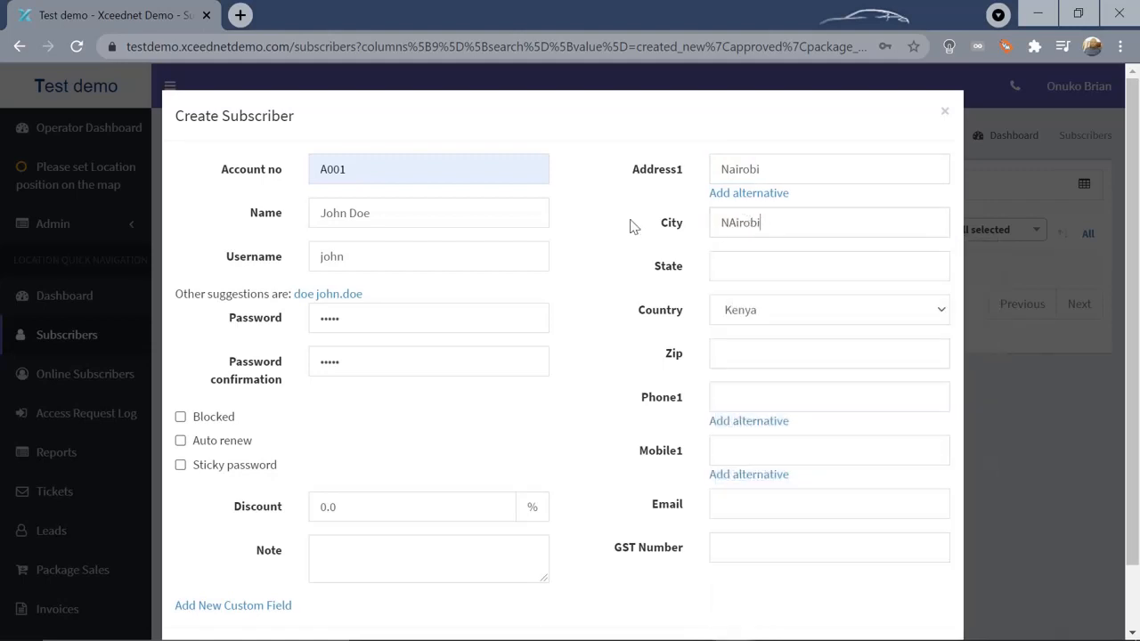
pyautogui.click(779, 227)
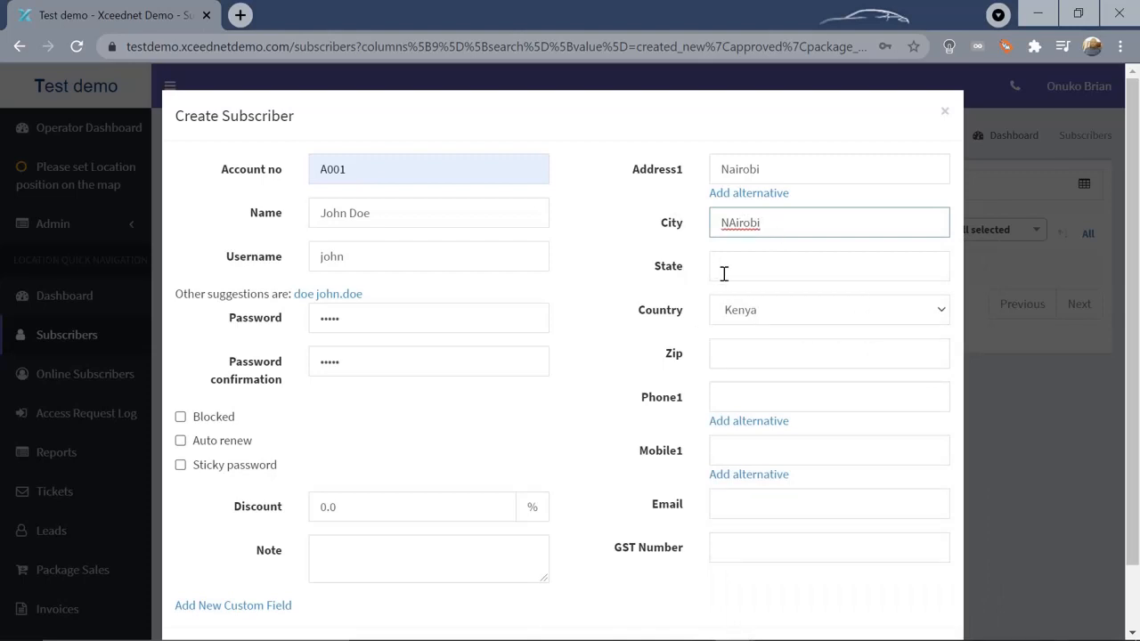
# Add the subscriber's mobile number and fill the e-mail from the autofill suggestion
pyautogui.click(724, 449)
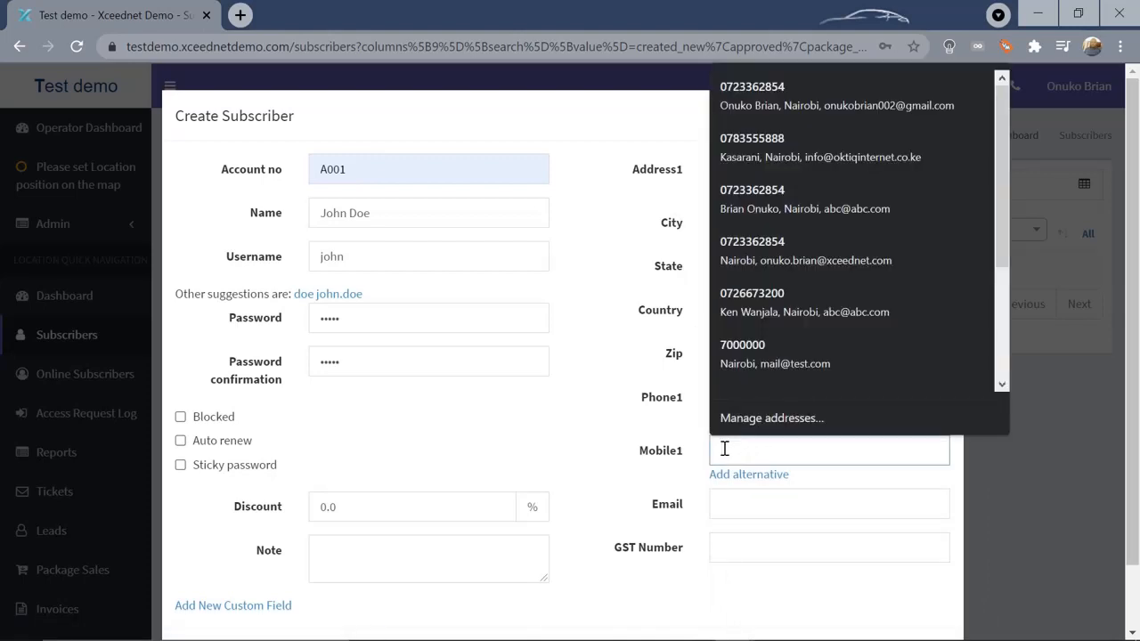
pyautogui.write('123456789')
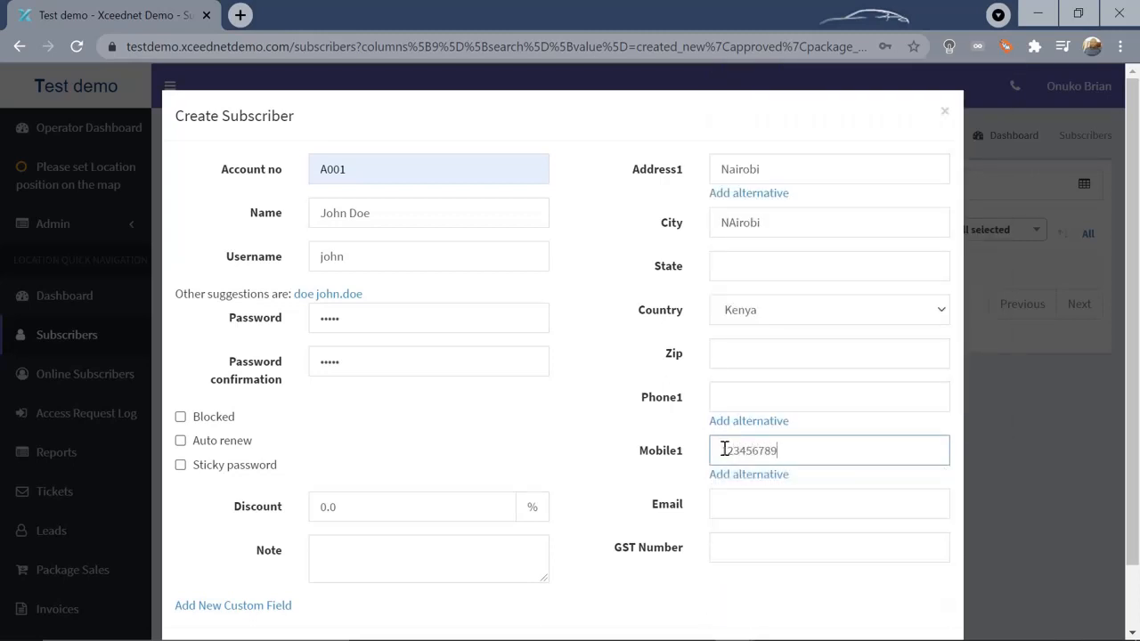
pyautogui.click(747, 510)
pyautogui.write('test@mail.com')
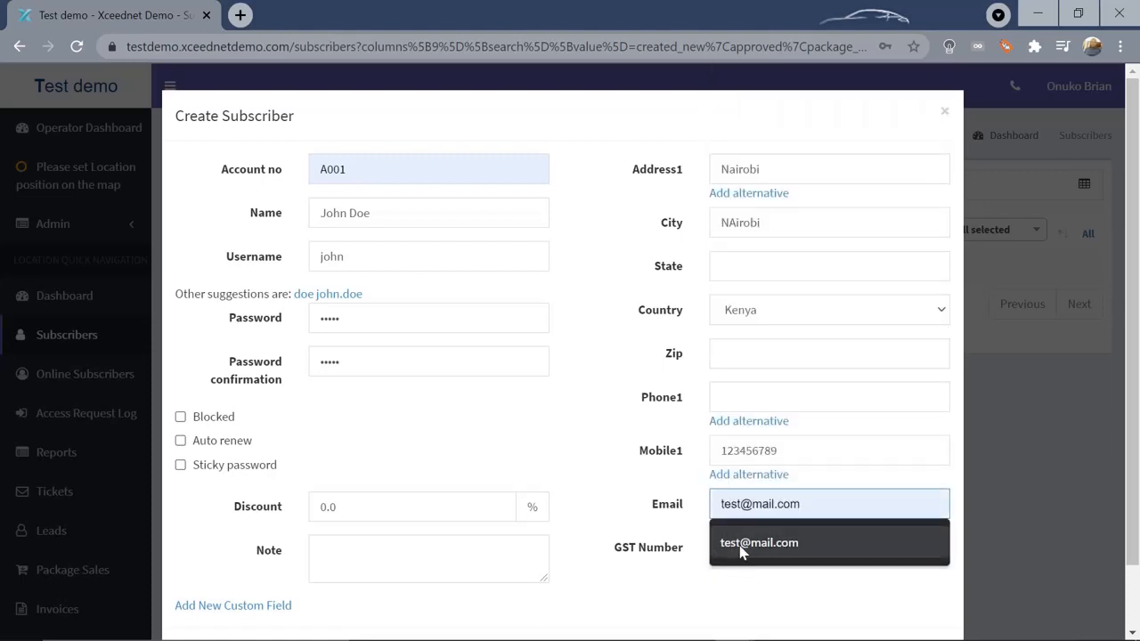
pyautogui.click(741, 552)
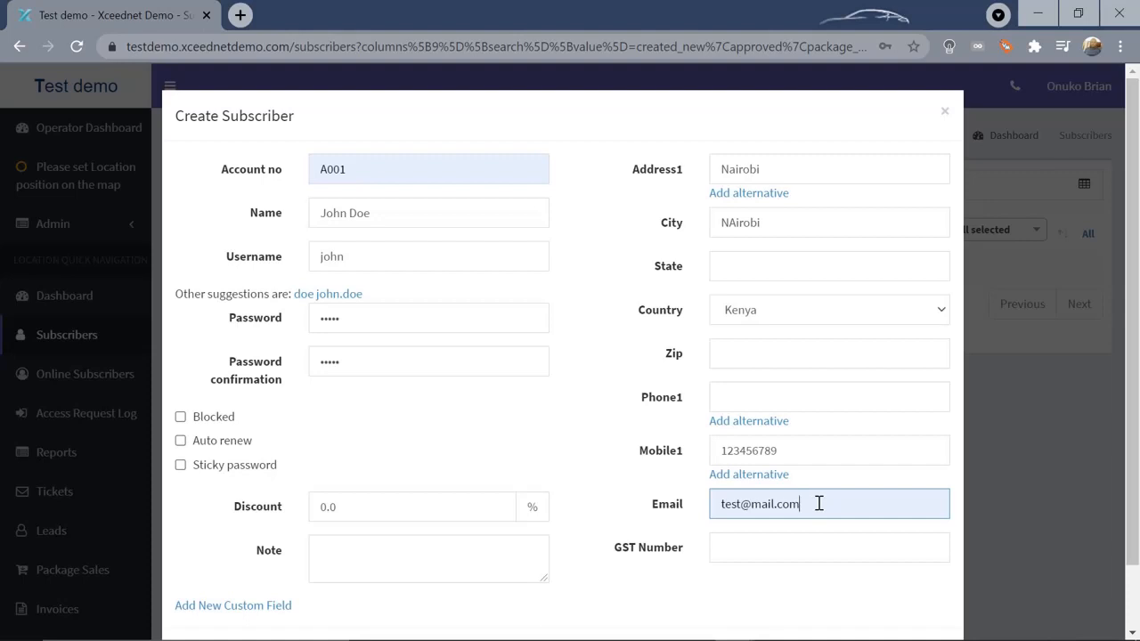
pyautogui.moveTo(819, 504); pyautogui.dragTo(721, 505)
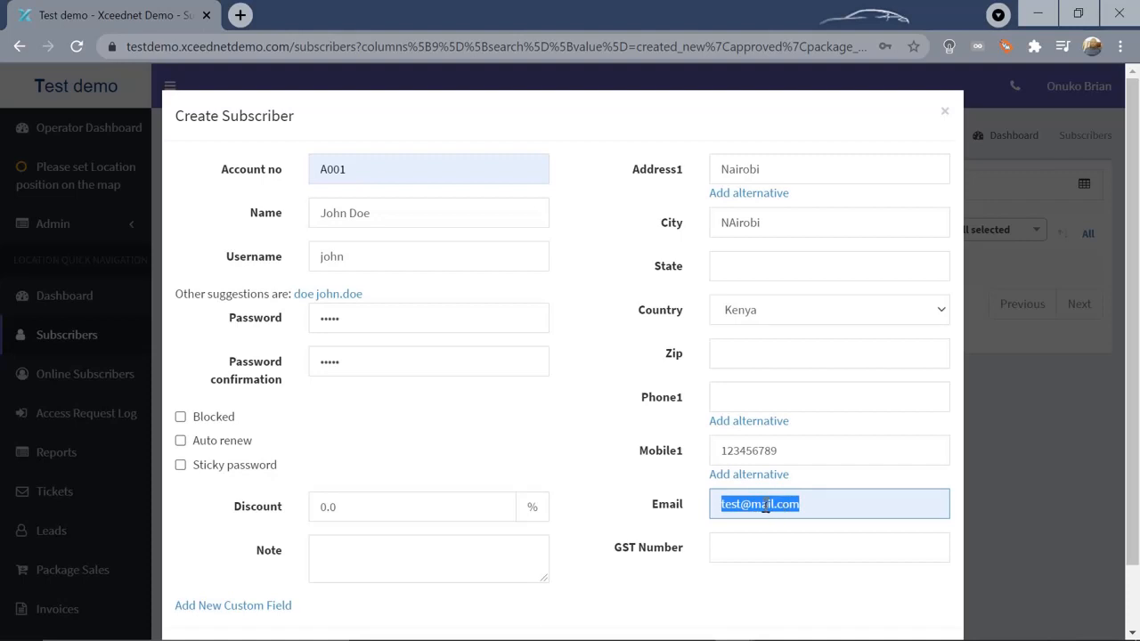
pyautogui.click(838, 506)
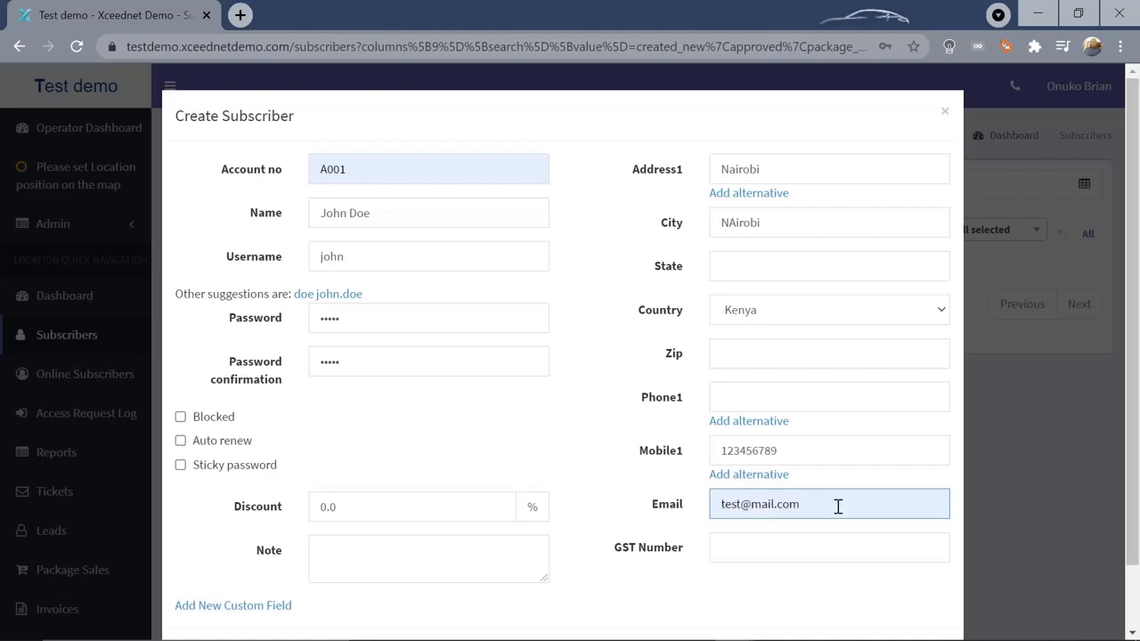
pyautogui.click(811, 452)
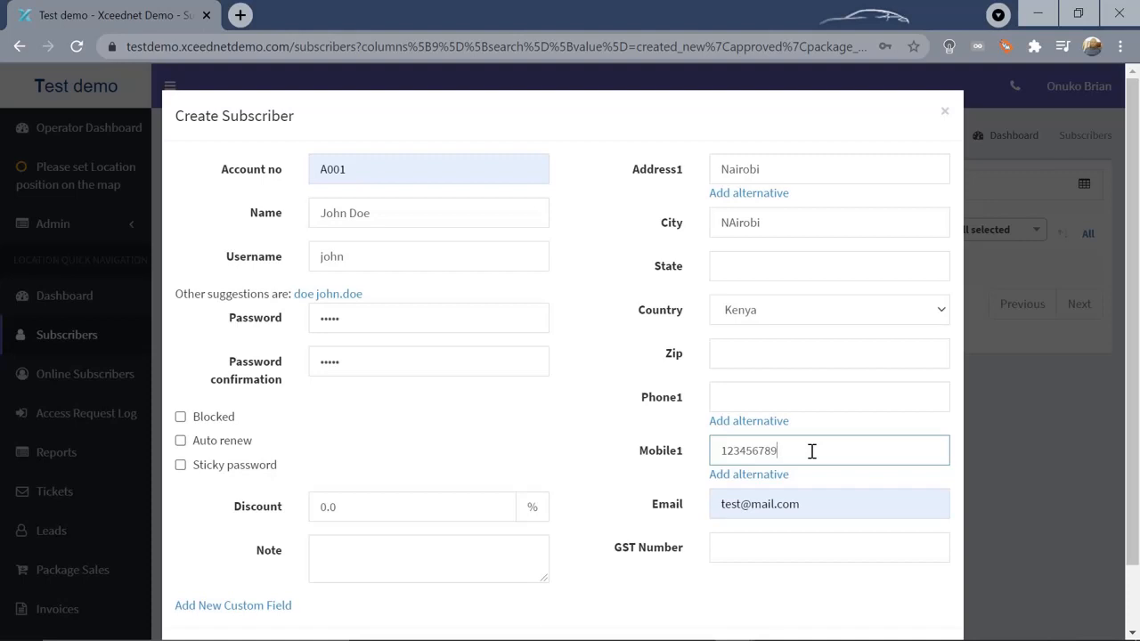
pyautogui.moveTo(812, 452); pyautogui.dragTo(715, 460)
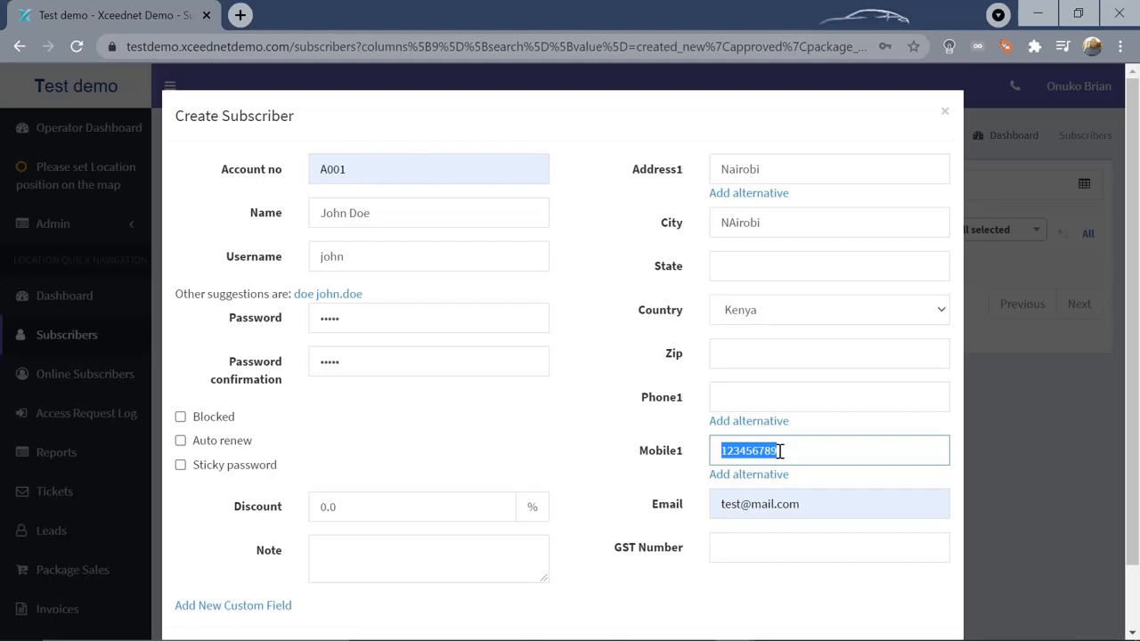
pyautogui.click(575, 437)
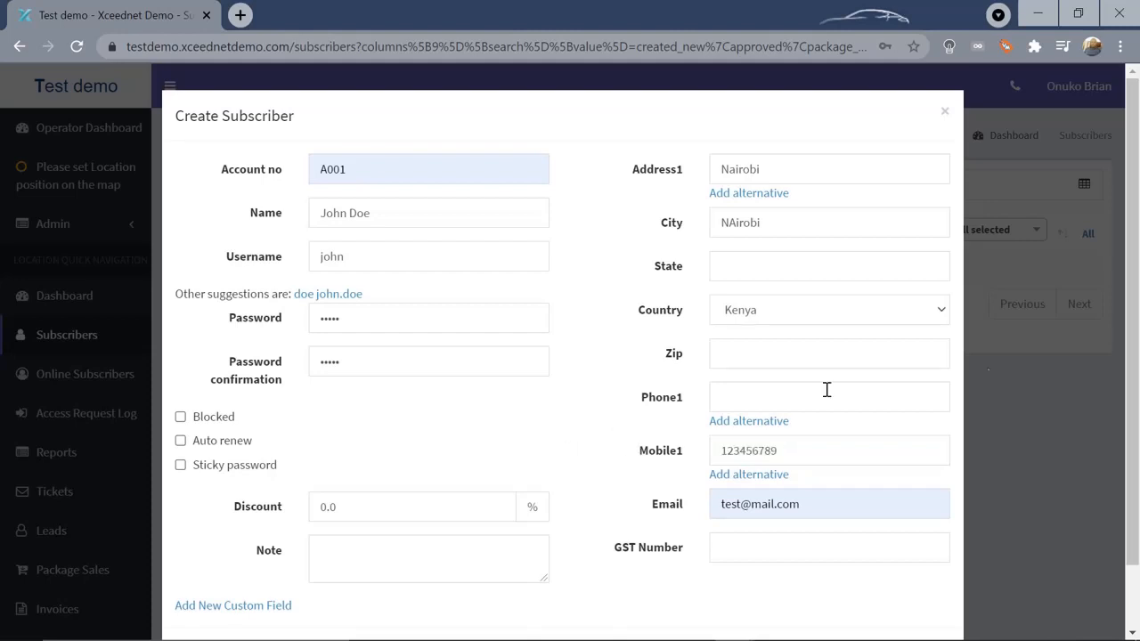
pyautogui.moveTo(1135, 321); pyautogui.dragTo(1135, 381)
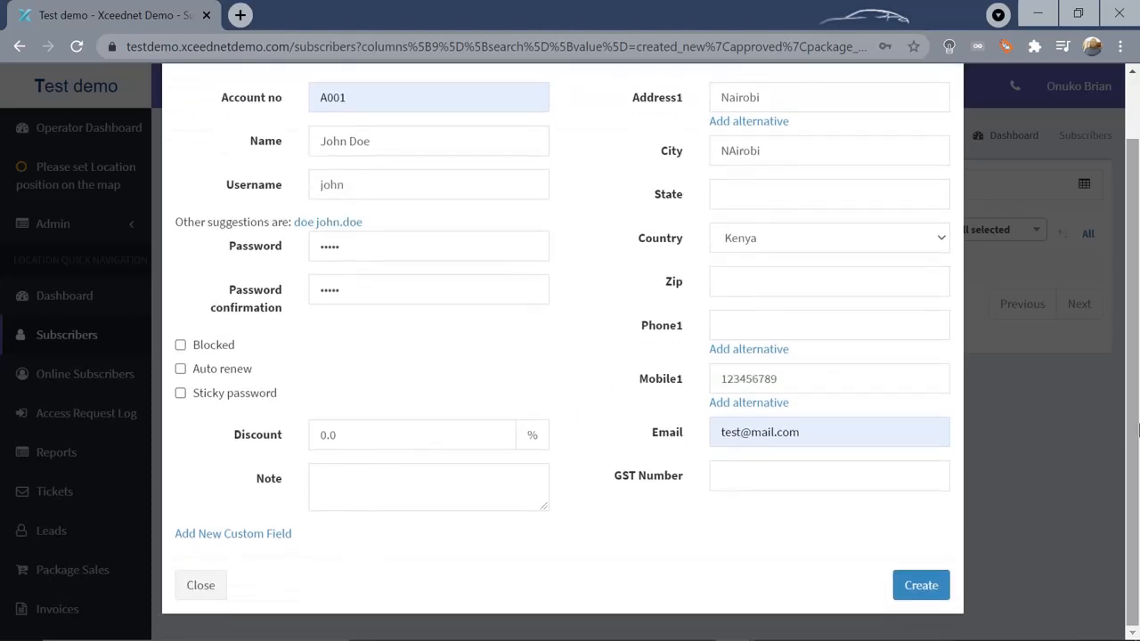
# Submit the form, dismiss Chrome's password prompts, and fill the missing State with Nairobi
pyautogui.click(926, 585)
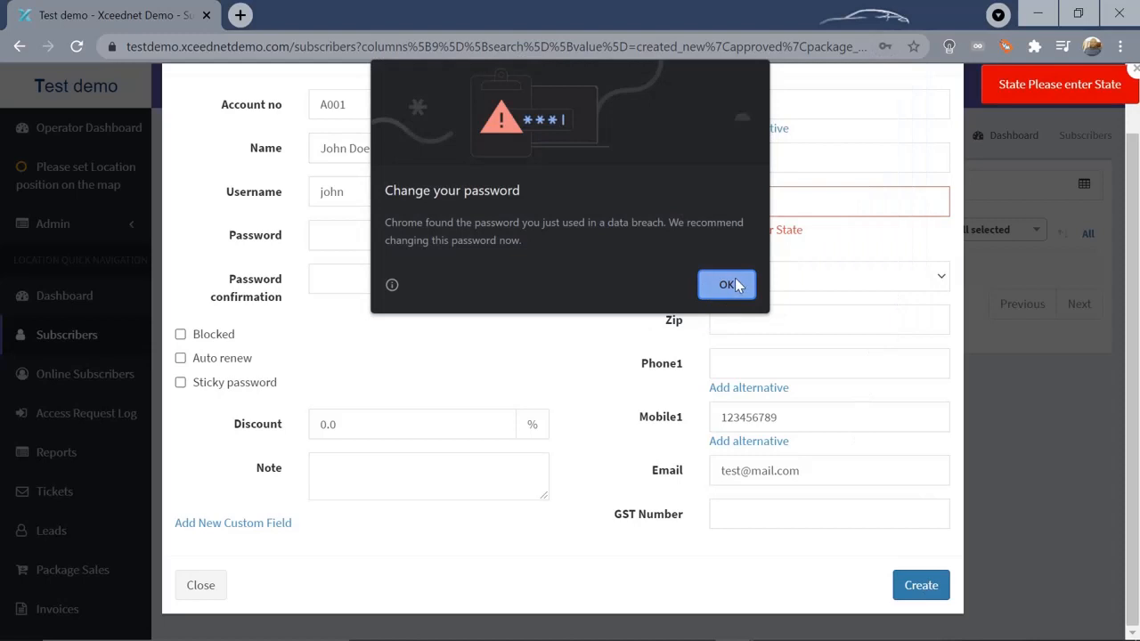
pyautogui.click(735, 283)
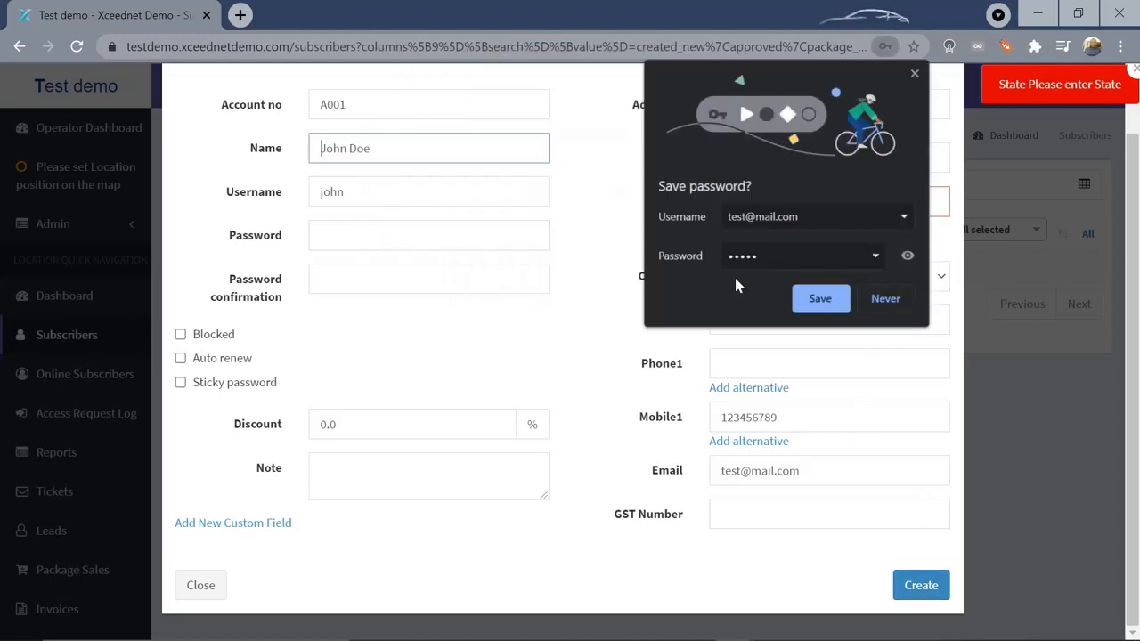
pyautogui.click(886, 301)
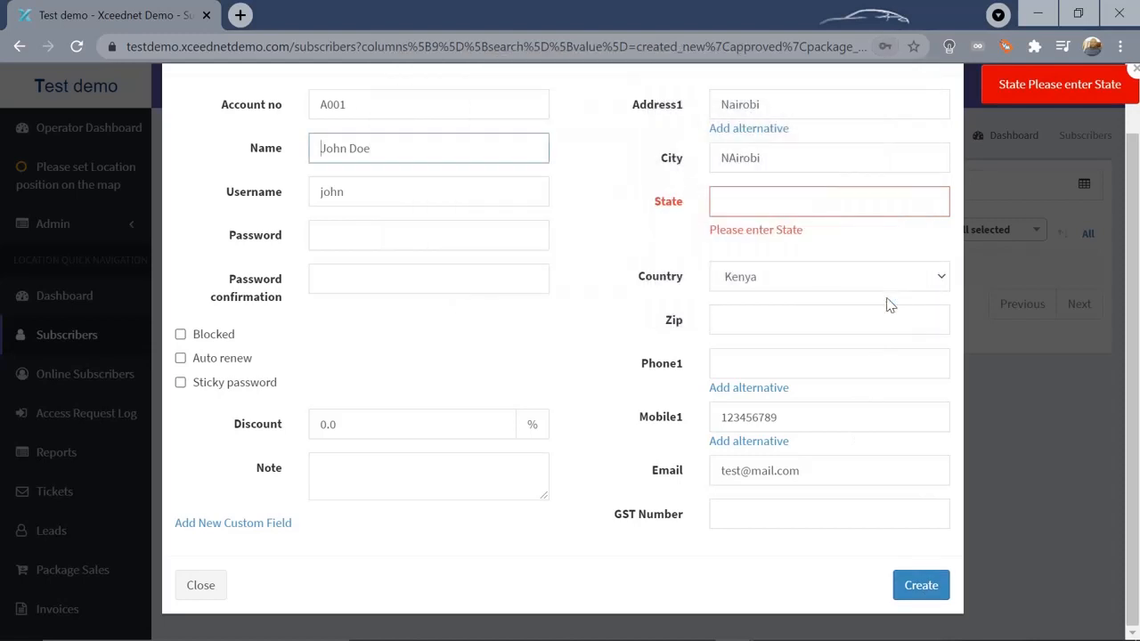
pyautogui.click(732, 208)
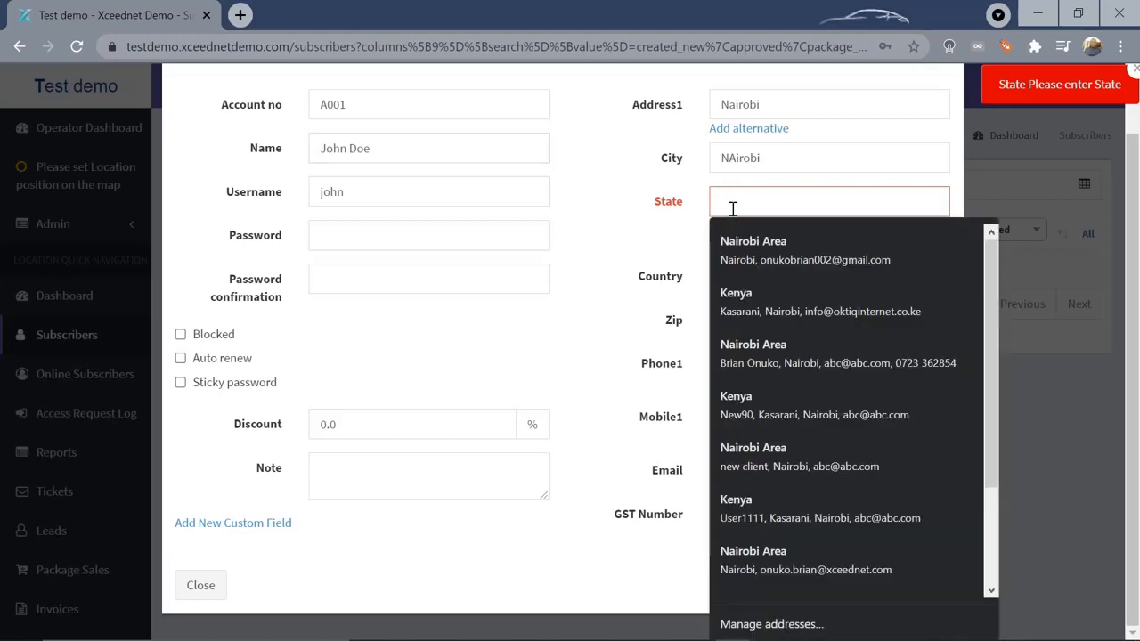
pyautogui.write('Nairobi')
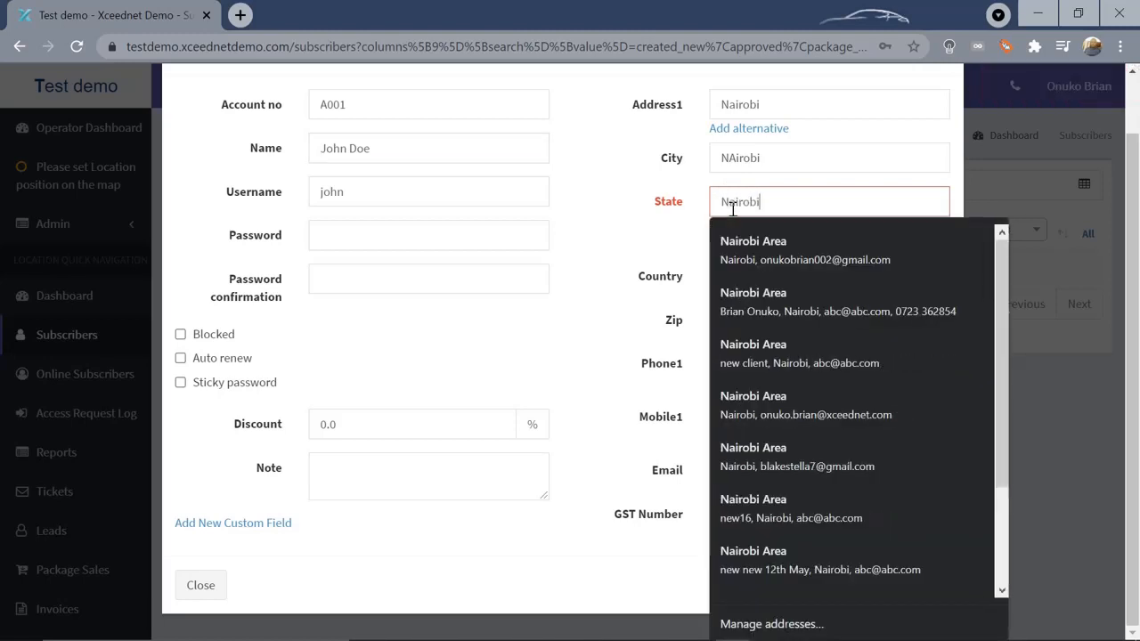
pyautogui.click(595, 201)
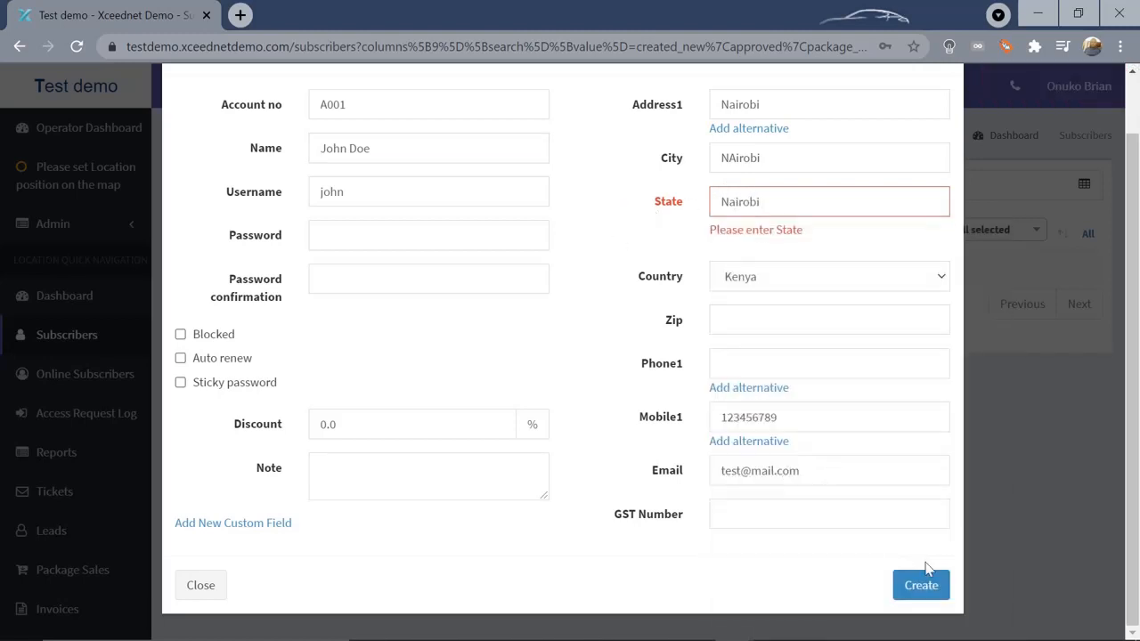
# Re-enter the password and its confirmation, then submit to create the subscriber
pyautogui.click(924, 590)
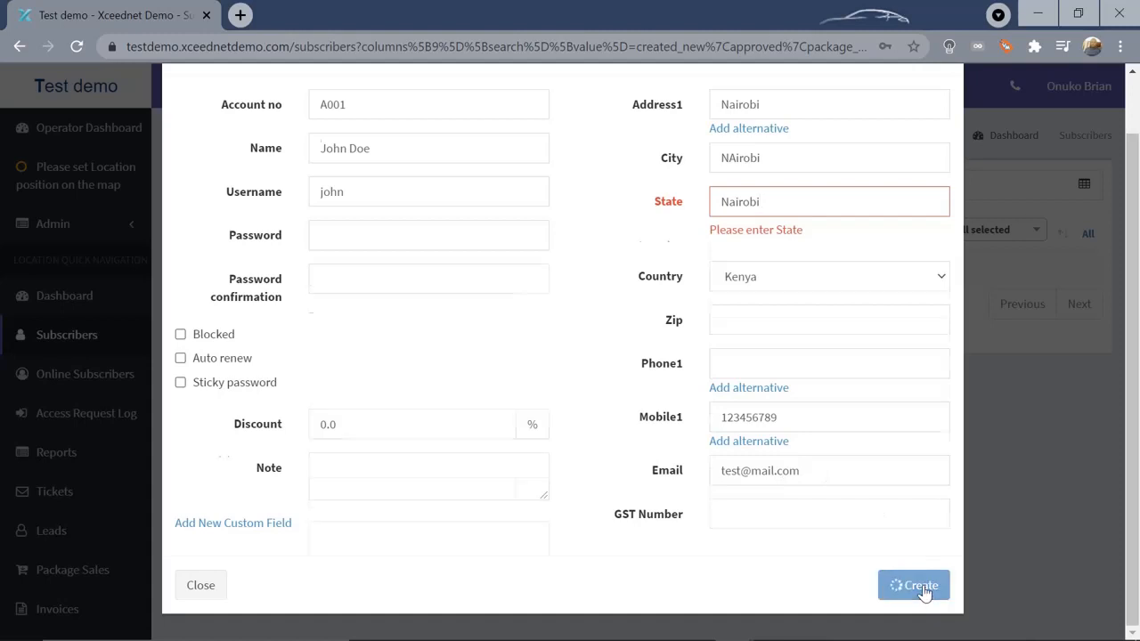
pyautogui.click(335, 238)
pyautogui.write('123')
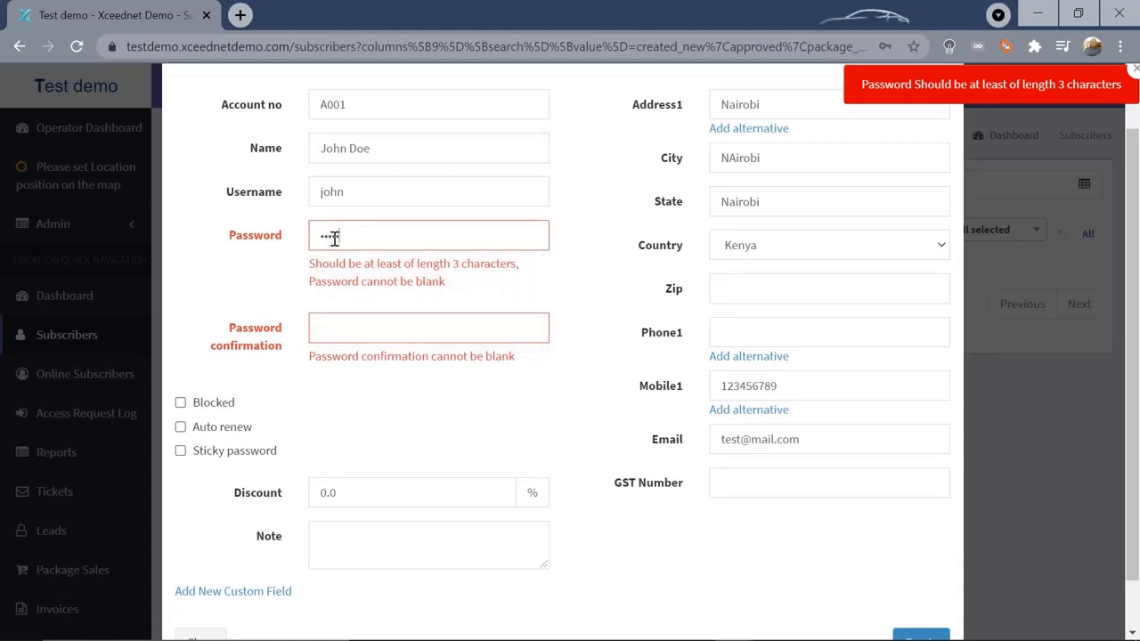
pyautogui.click(346, 333)
pyautogui.write('12')
pyautogui.scroll(-1, 701, 543)
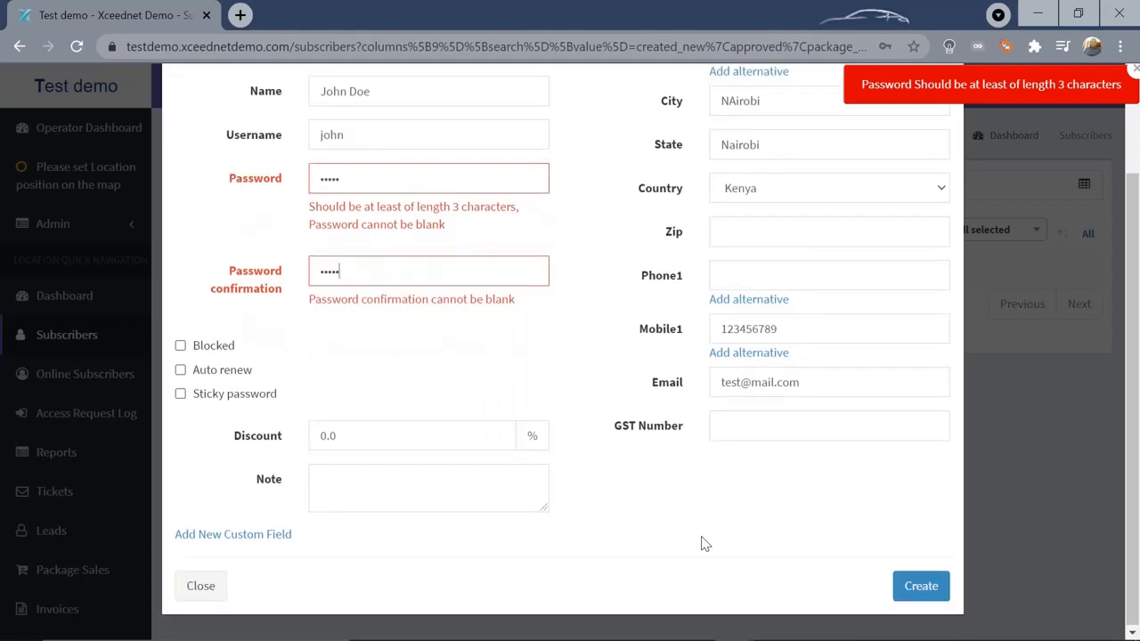
pyautogui.press('Return')
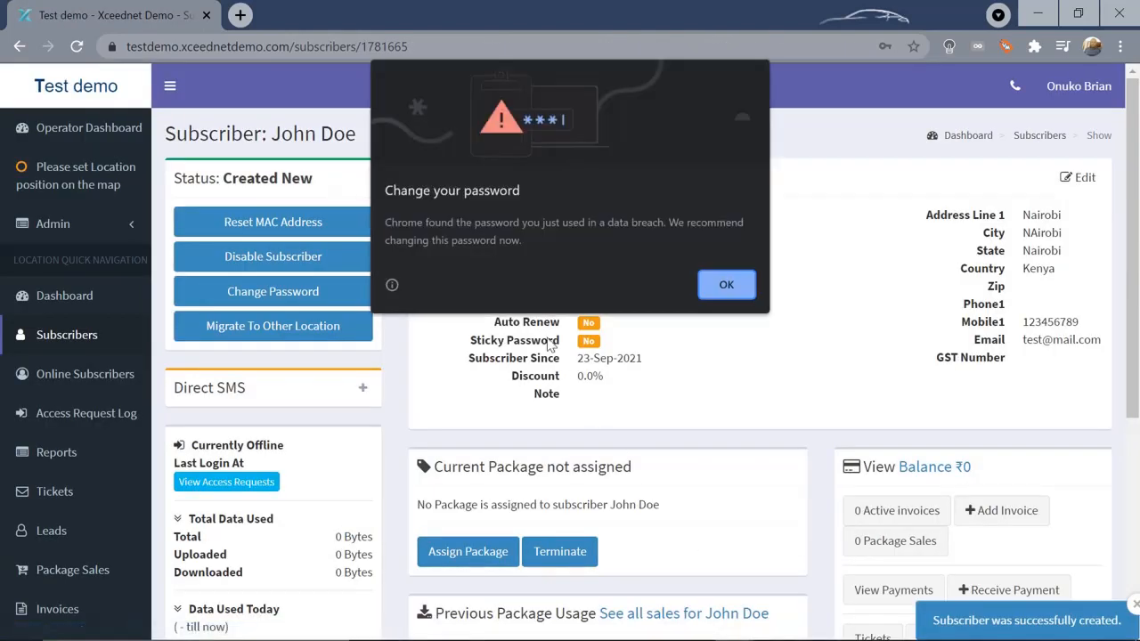
# Dismiss Chrome's breach warning and save-password bubble, then review the new subscriber page
pyautogui.click(727, 286)
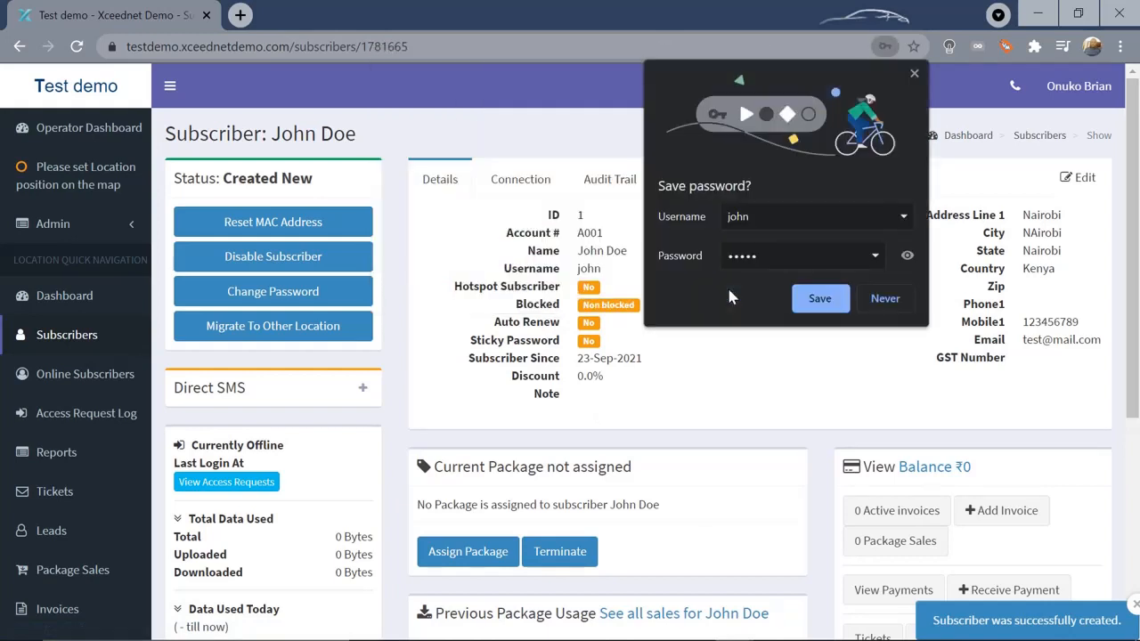
pyautogui.click(886, 299)
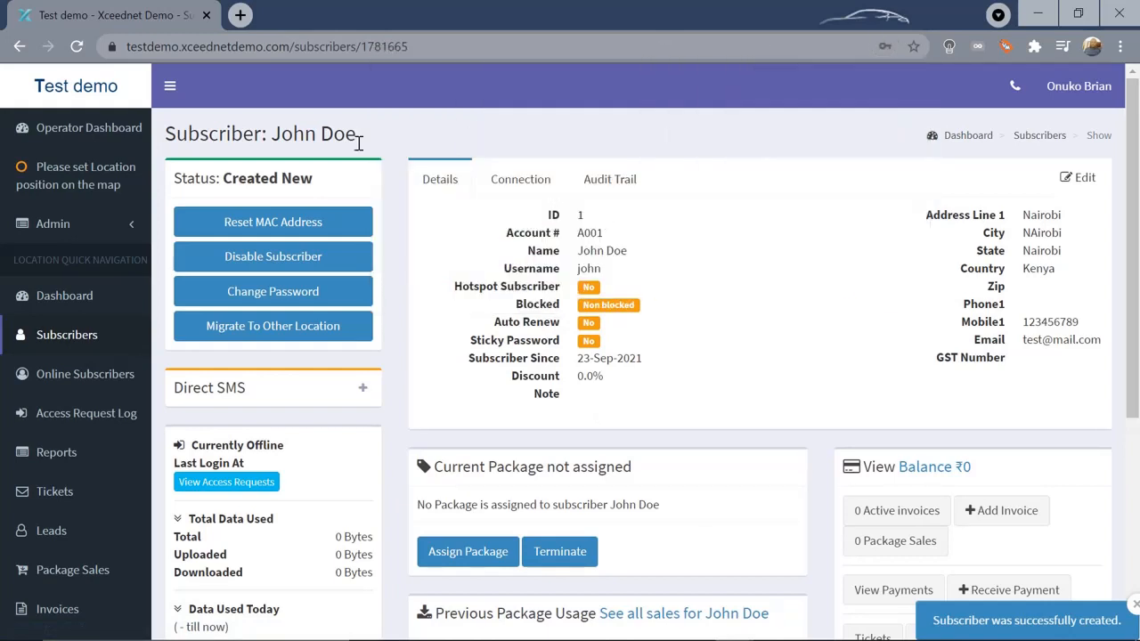
pyautogui.moveTo(360, 134); pyautogui.dragTo(260, 134)
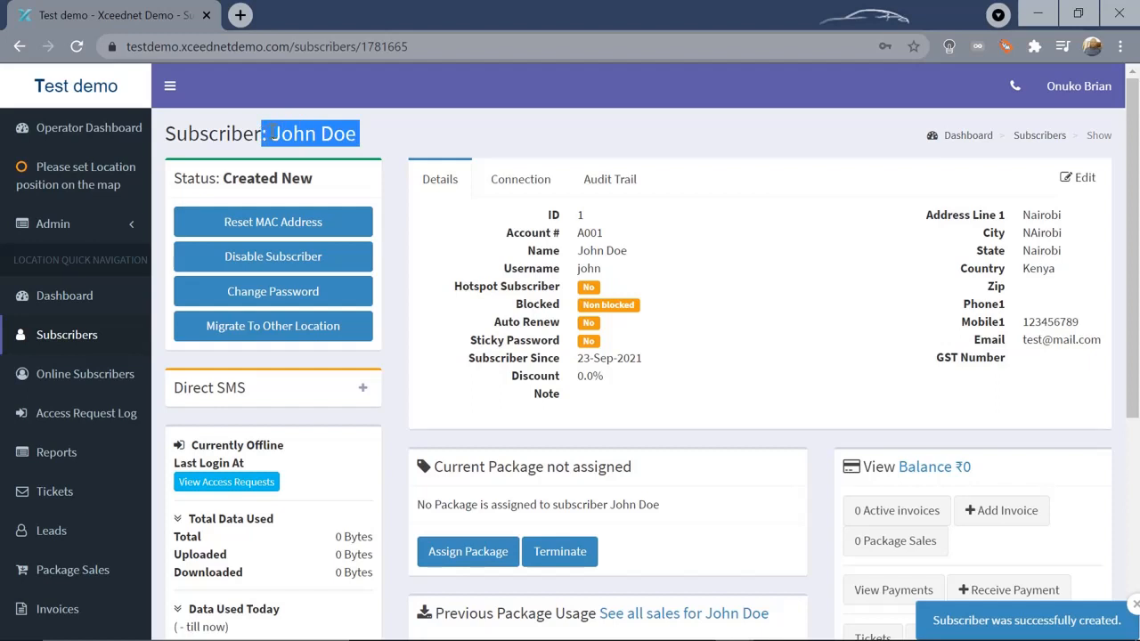
pyautogui.click(443, 138)
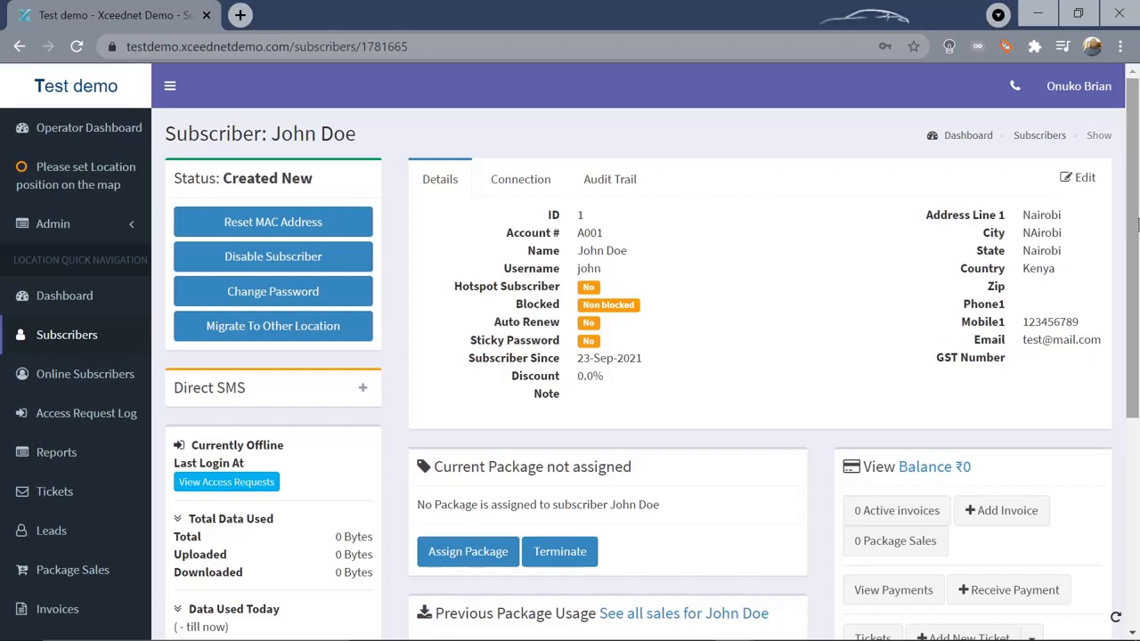
pyautogui.moveTo(1136, 214); pyautogui.dragTo(1136, 330)
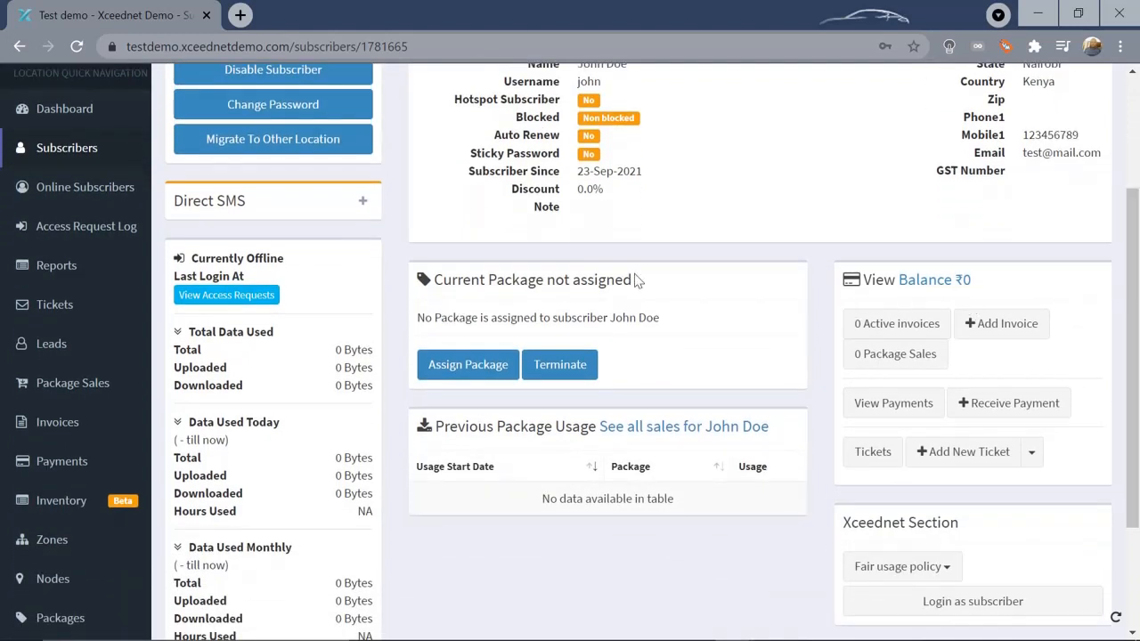
# Open Assign Package for the subscriber and choose Gold (₹1000.00)
pyautogui.click(457, 374)
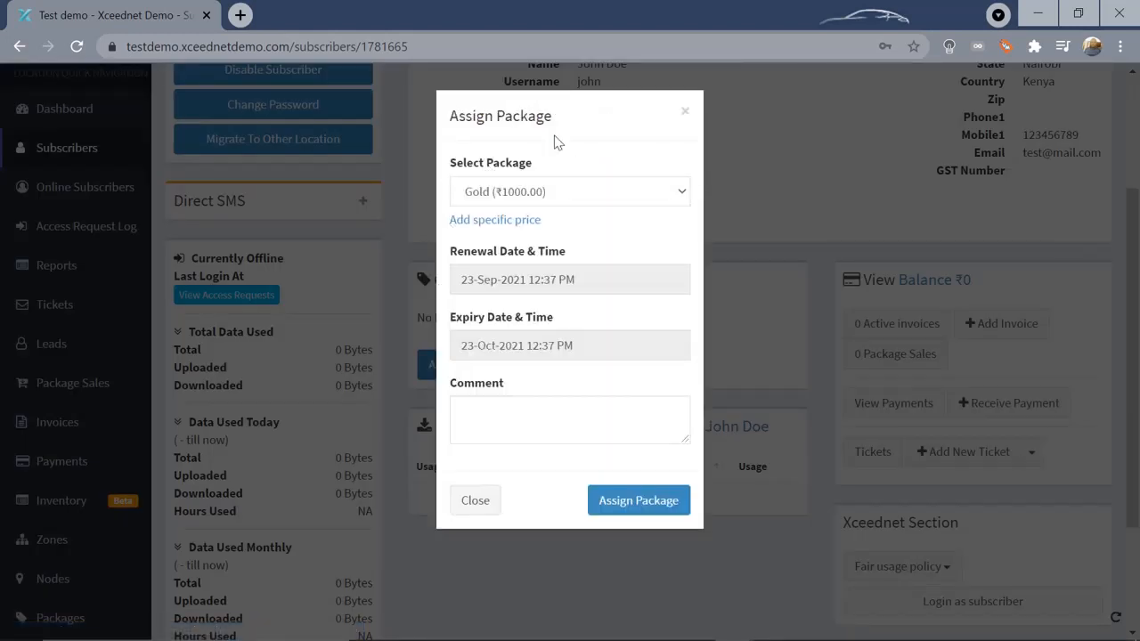
pyautogui.click(681, 194)
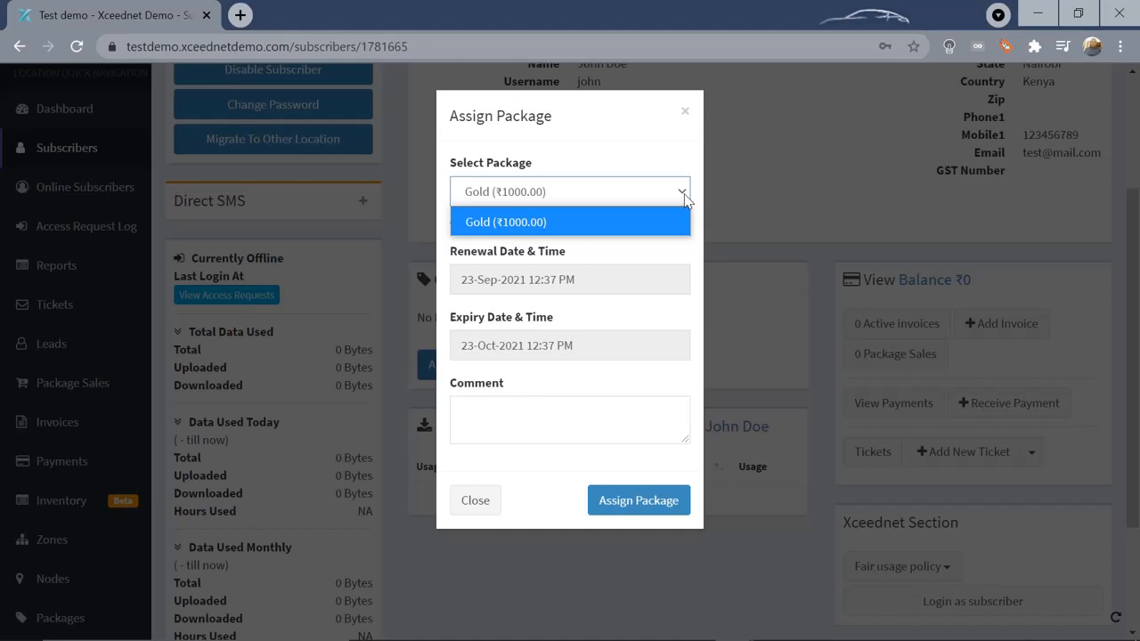
pyautogui.click(554, 225)
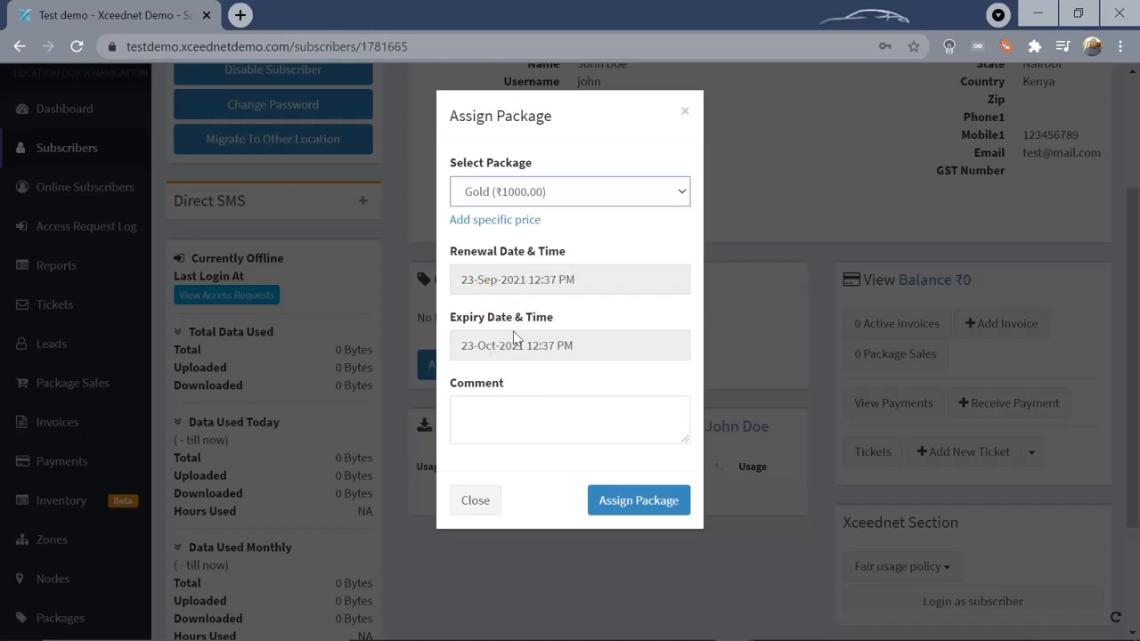
# Confirm the Gold assignment and review the subscriber page showing Package Assigned until 23-Oct-2021
pyautogui.click(641, 504)
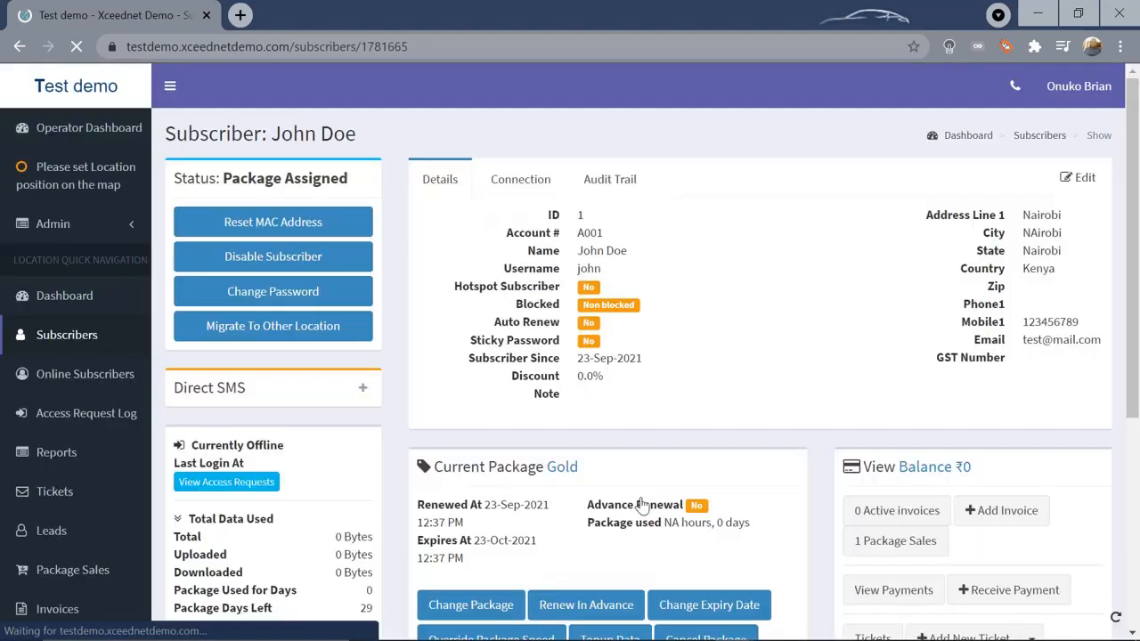
pyautogui.moveTo(1137, 200); pyautogui.dragTo(1137, 226)
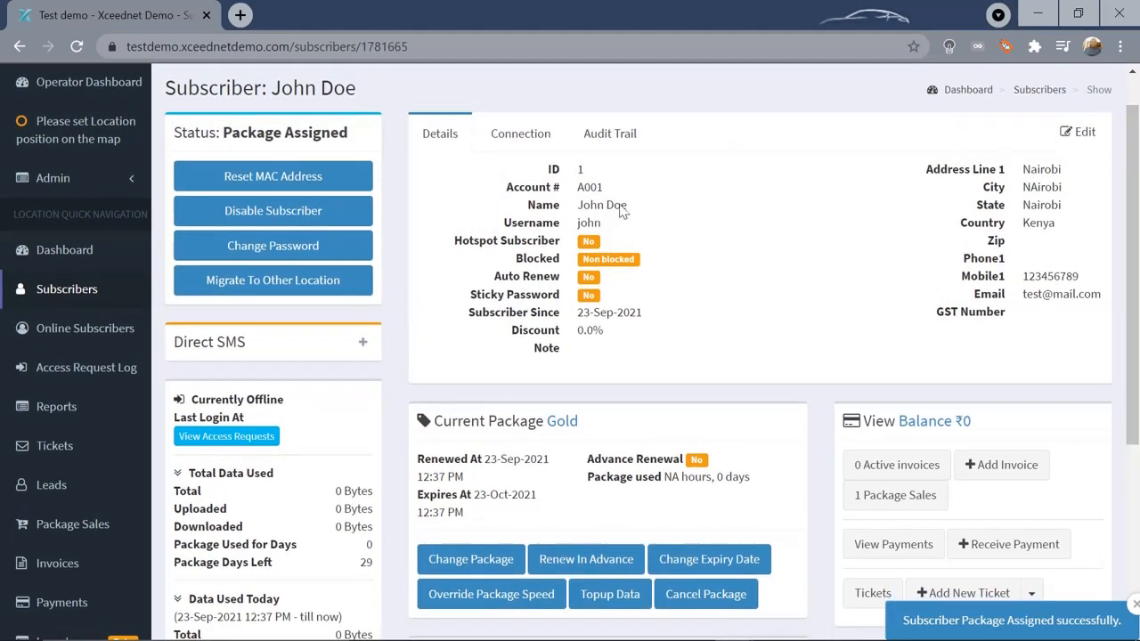
pyautogui.moveTo(604, 227); pyautogui.dragTo(577, 225)
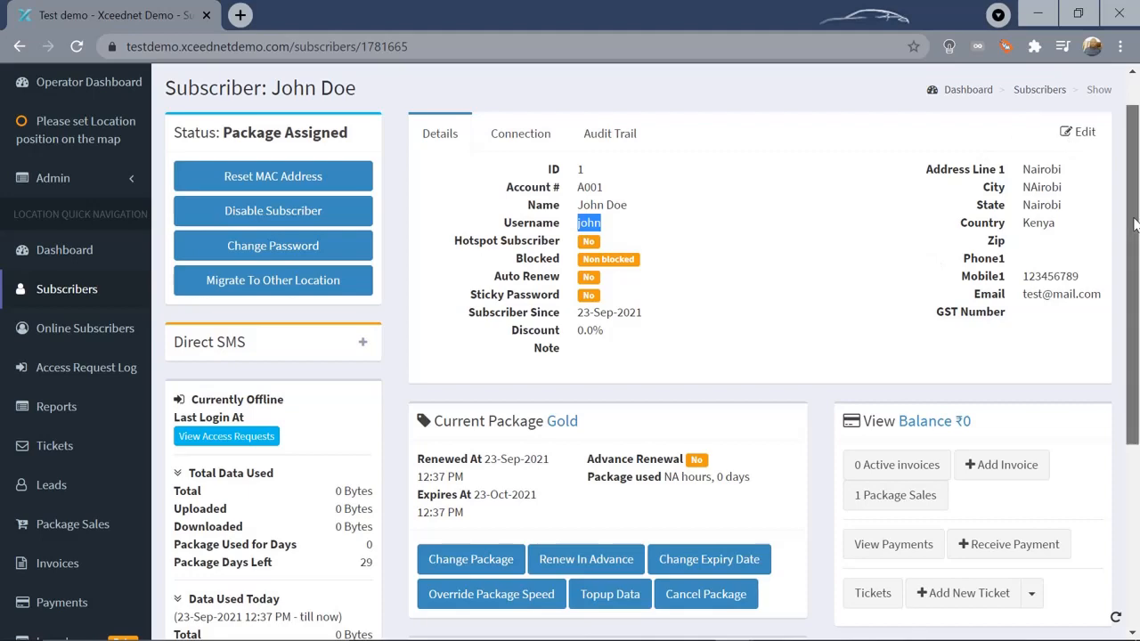
pyautogui.moveTo(1134, 225)
pyautogui.mouseDown()
pyautogui.moveTo(1136, 371)
pyautogui.moveTo(1137, 212)
pyautogui.mouseUp()
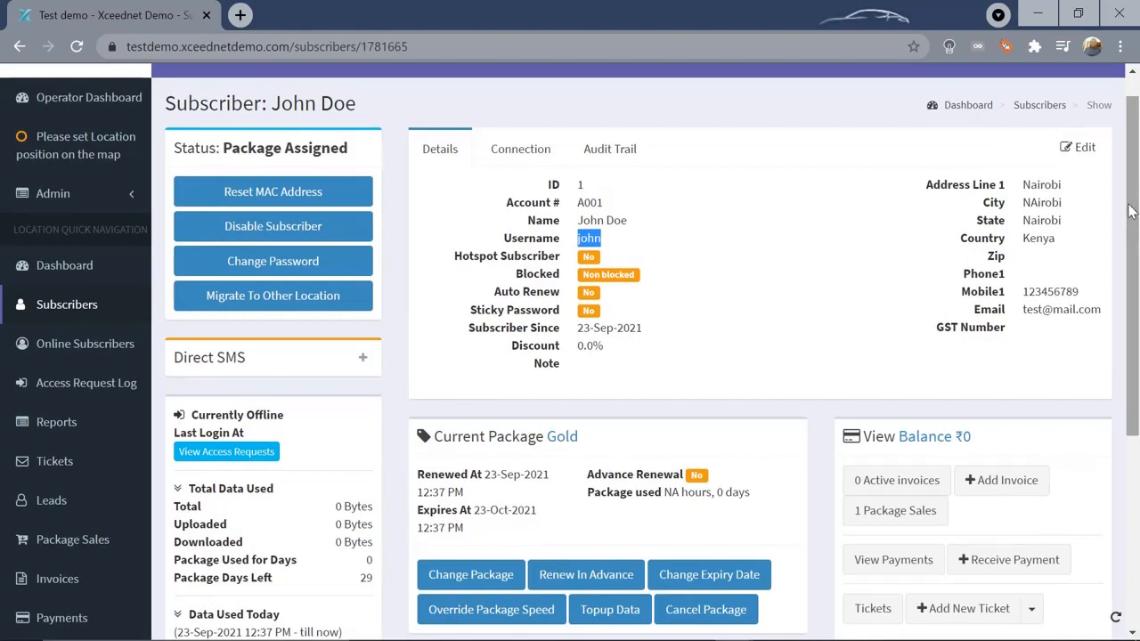
pyautogui.moveTo(1129, 211); pyautogui.dragTo(1135, 308)
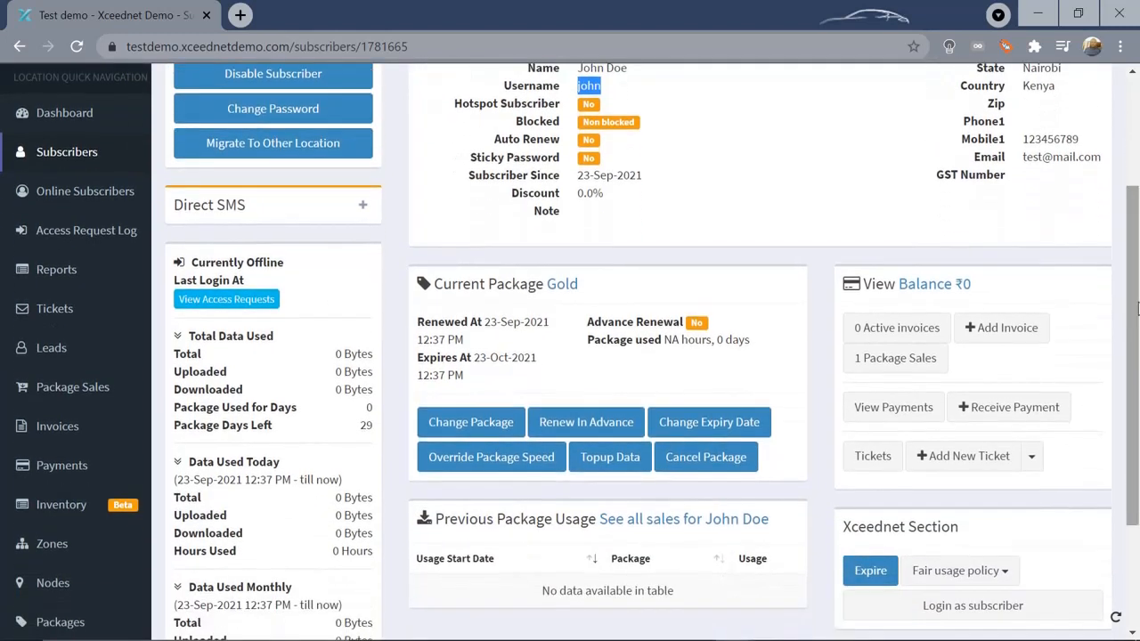
pyautogui.click(203, 304)
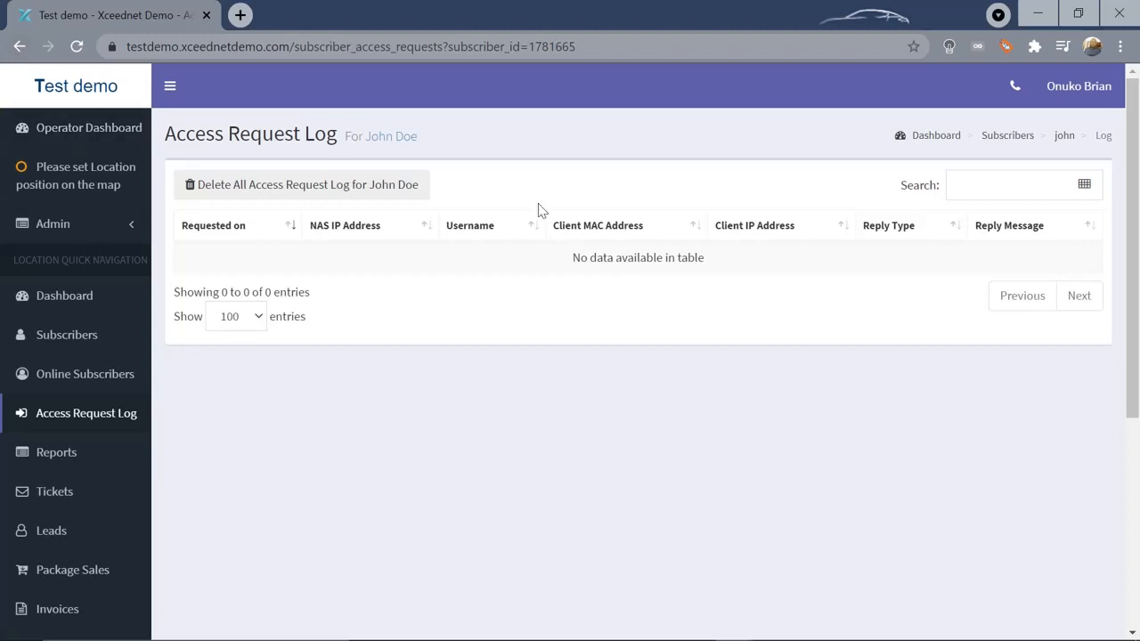
pyautogui.click(394, 139)
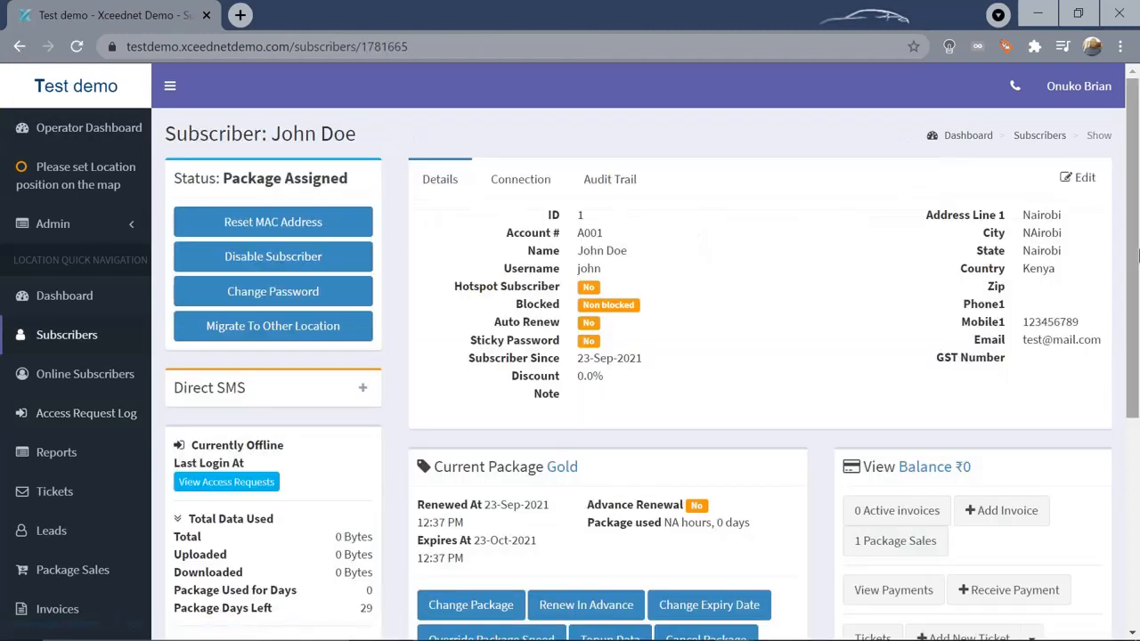
pyautogui.moveTo(1134, 232); pyautogui.dragTo(1136, 437)
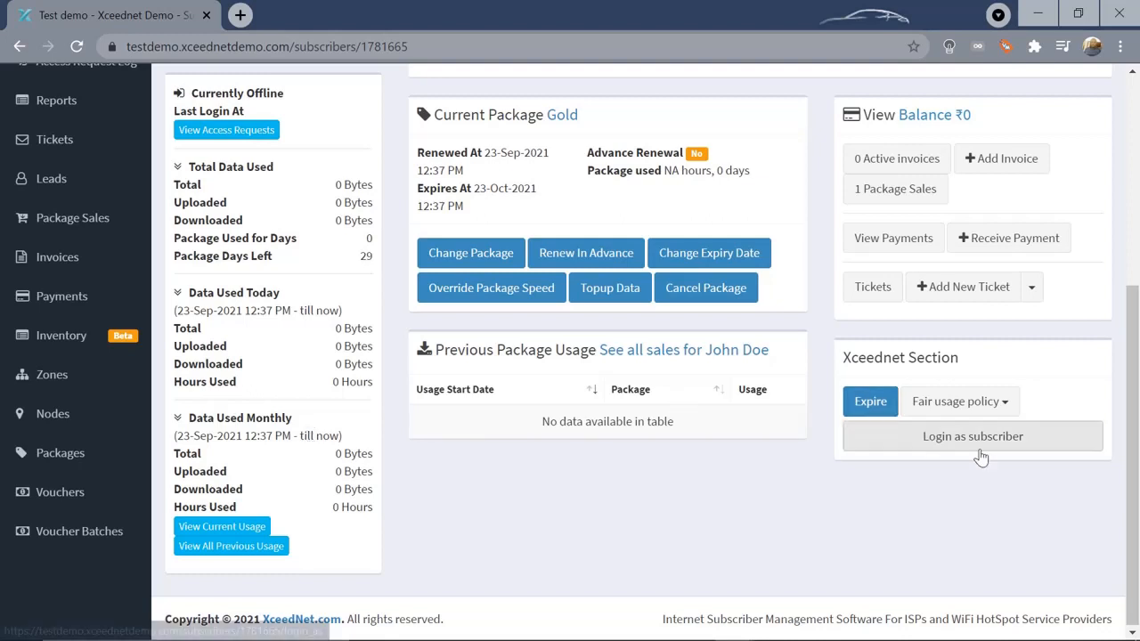
pyautogui.moveTo(1138, 463); pyautogui.dragTo(1138, 382)
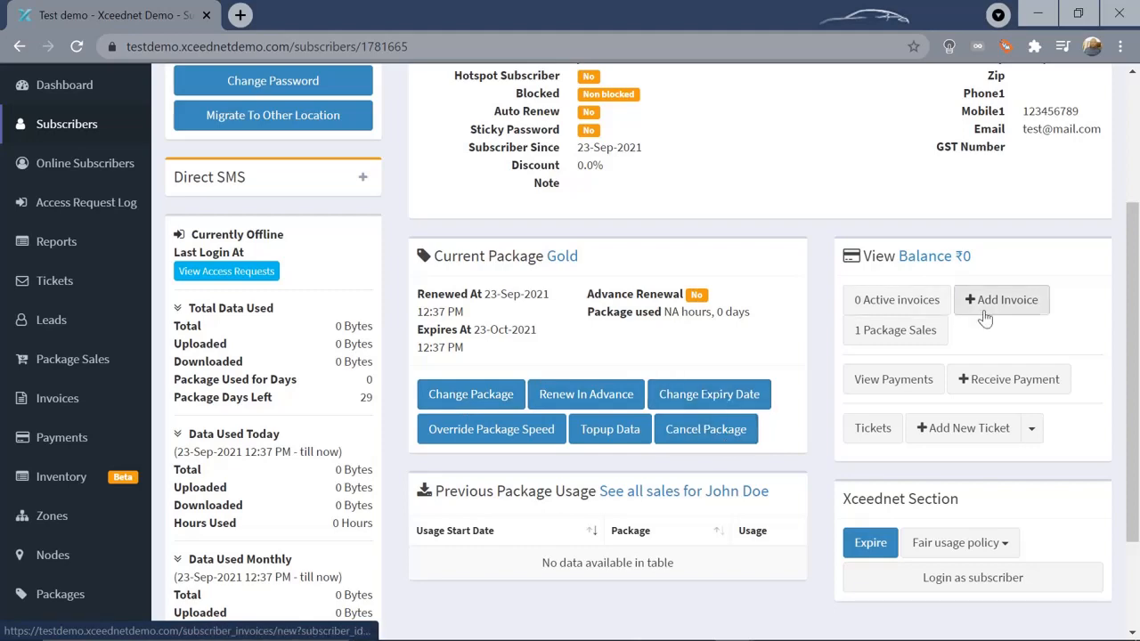
pyautogui.moveTo(1136, 405); pyautogui.dragTo(1137, 367)
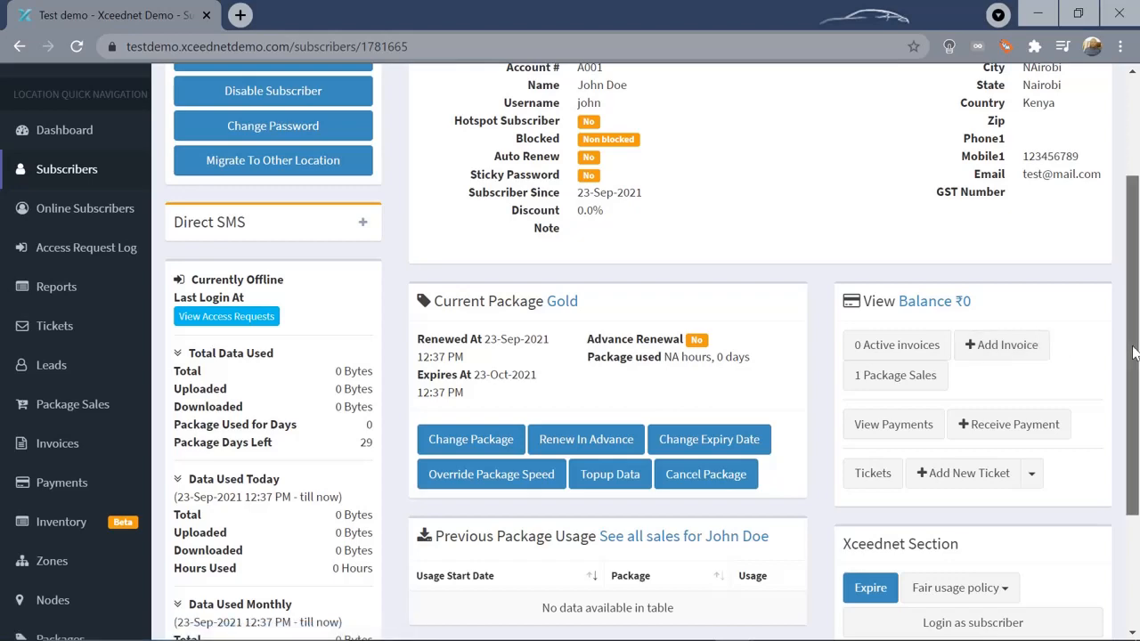
pyautogui.moveTo(1133, 354); pyautogui.dragTo(1129, 288)
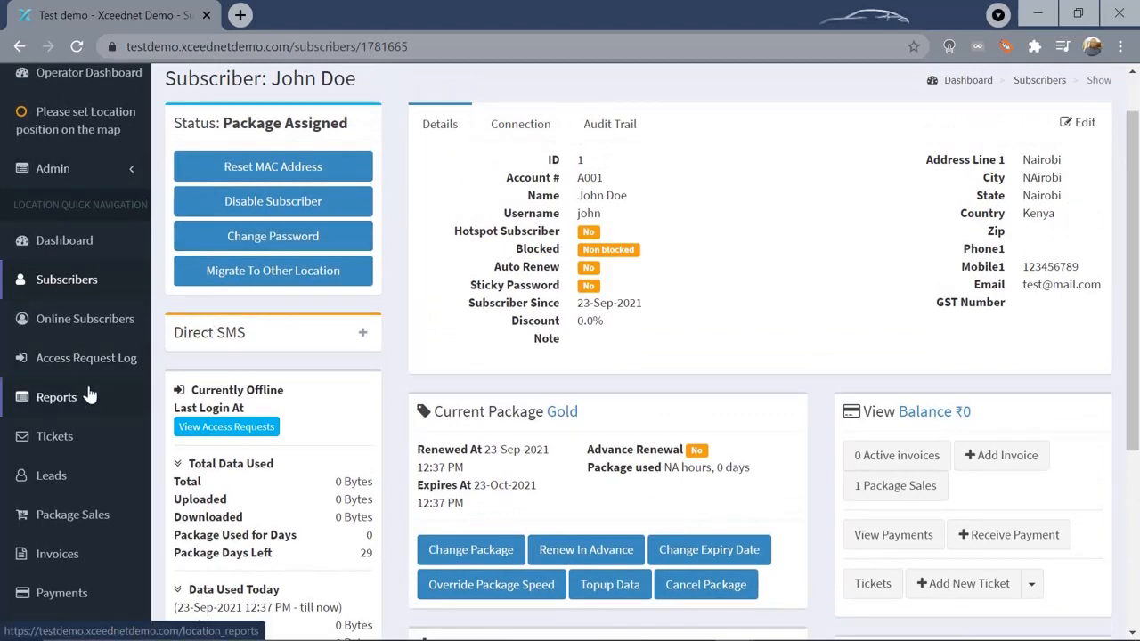
# Start a new support ticket, recording the caller's name and setting priority to High
pyautogui.click(52, 445)
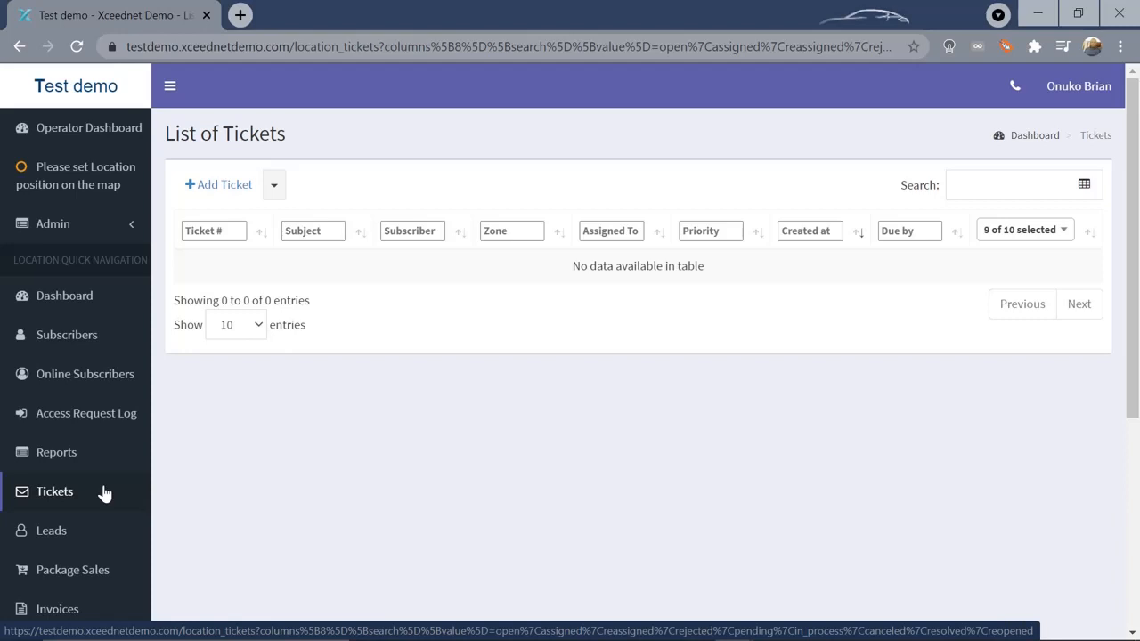
pyautogui.click(211, 190)
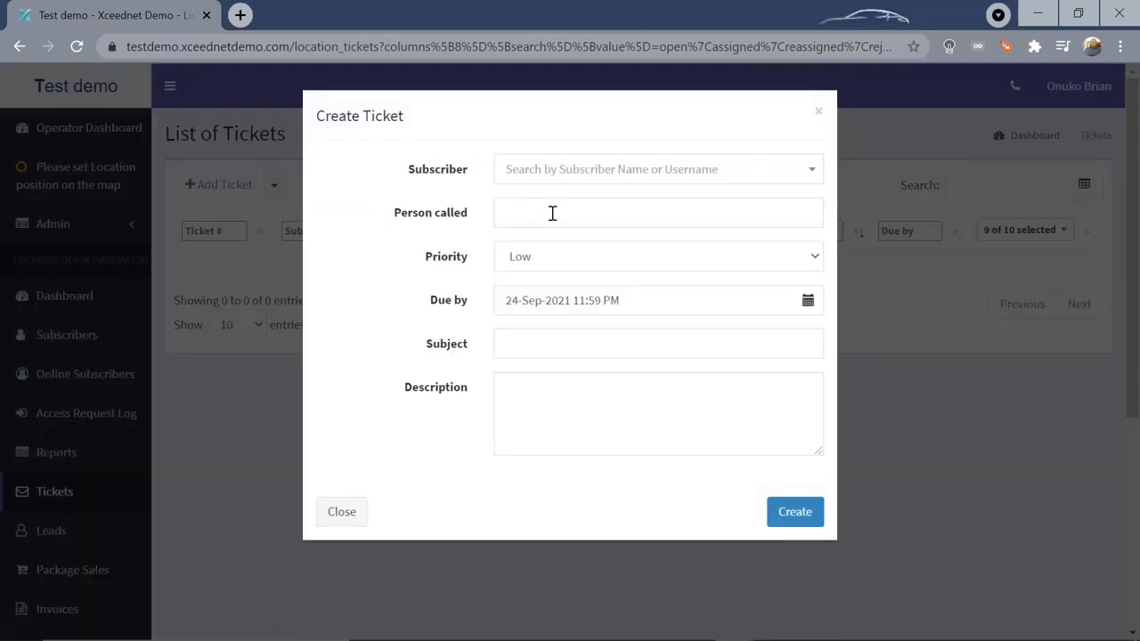
pyautogui.click(552, 213)
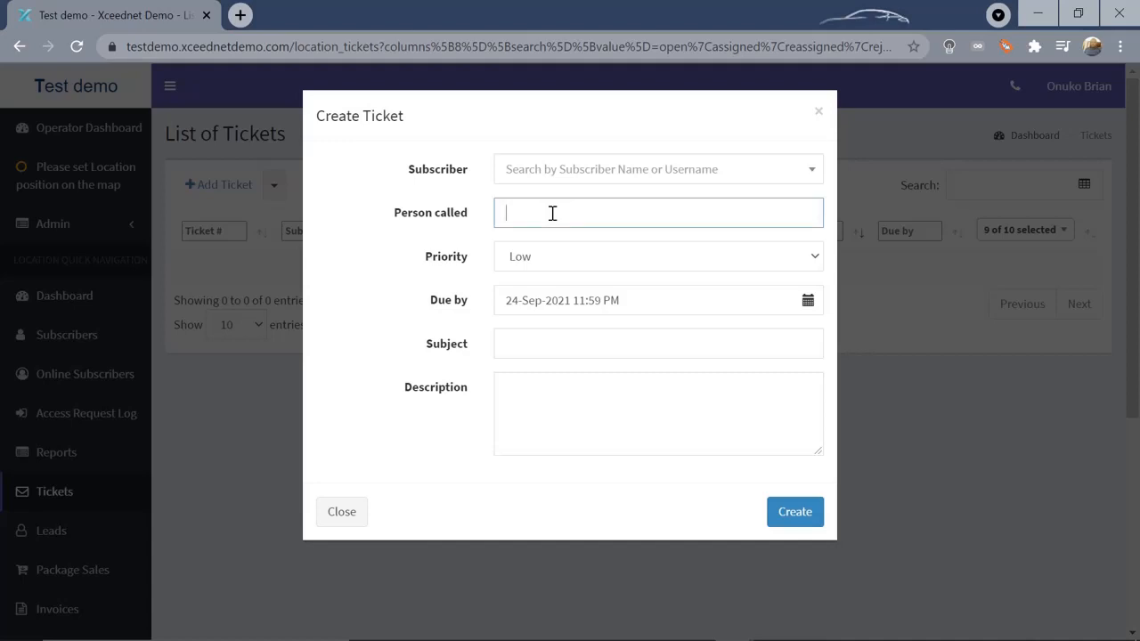
pyautogui.write('Mark')
pyautogui.click(751, 254)
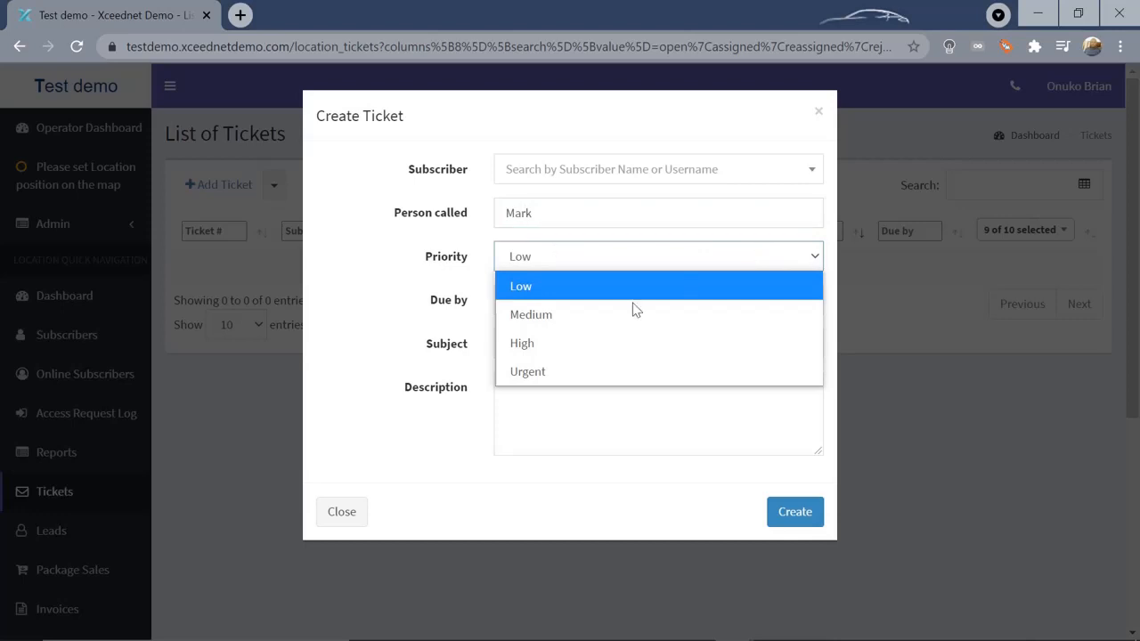
pyautogui.click(564, 347)
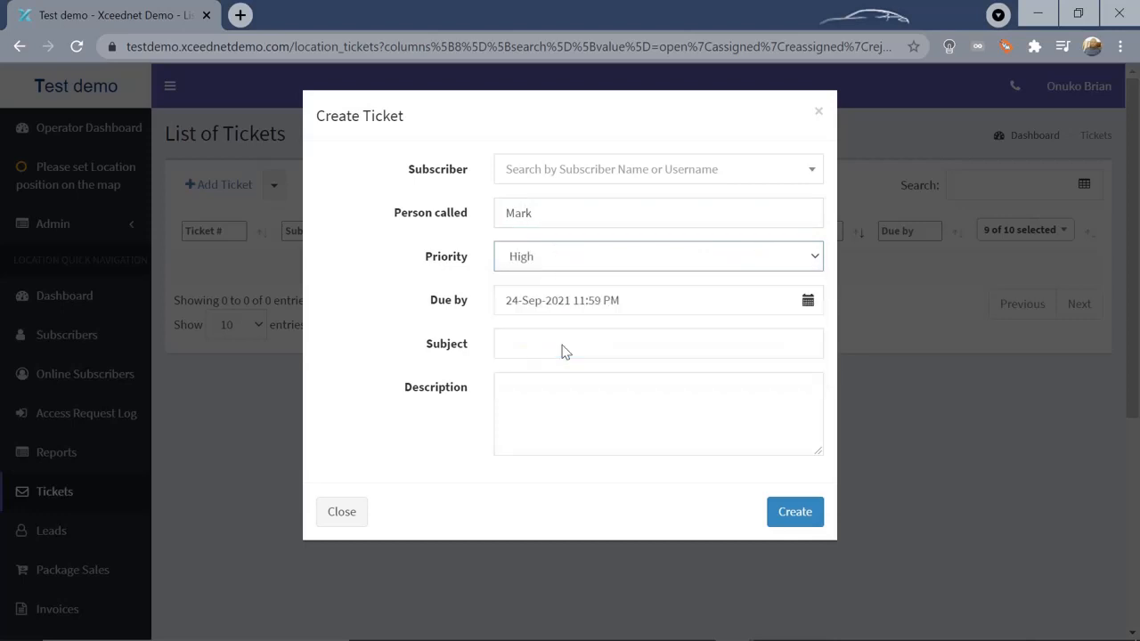
# Enter 'No internet' as subject and description, attach the subscriber, and create the ticket
pyautogui.click(528, 345)
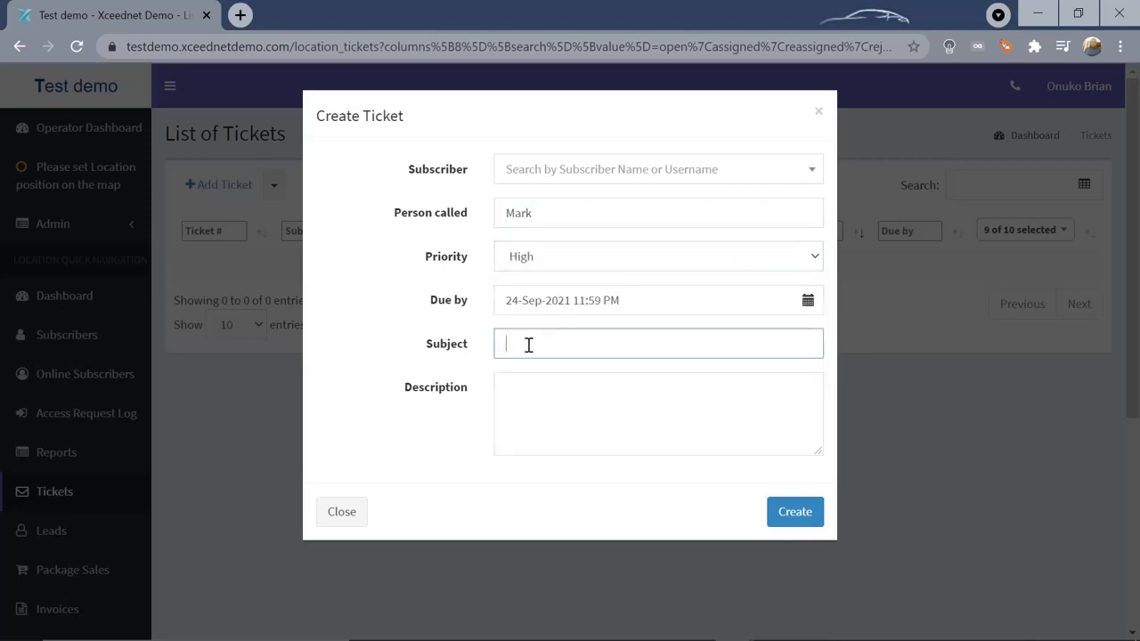
pyautogui.write('No internet')
pyautogui.click(535, 394)
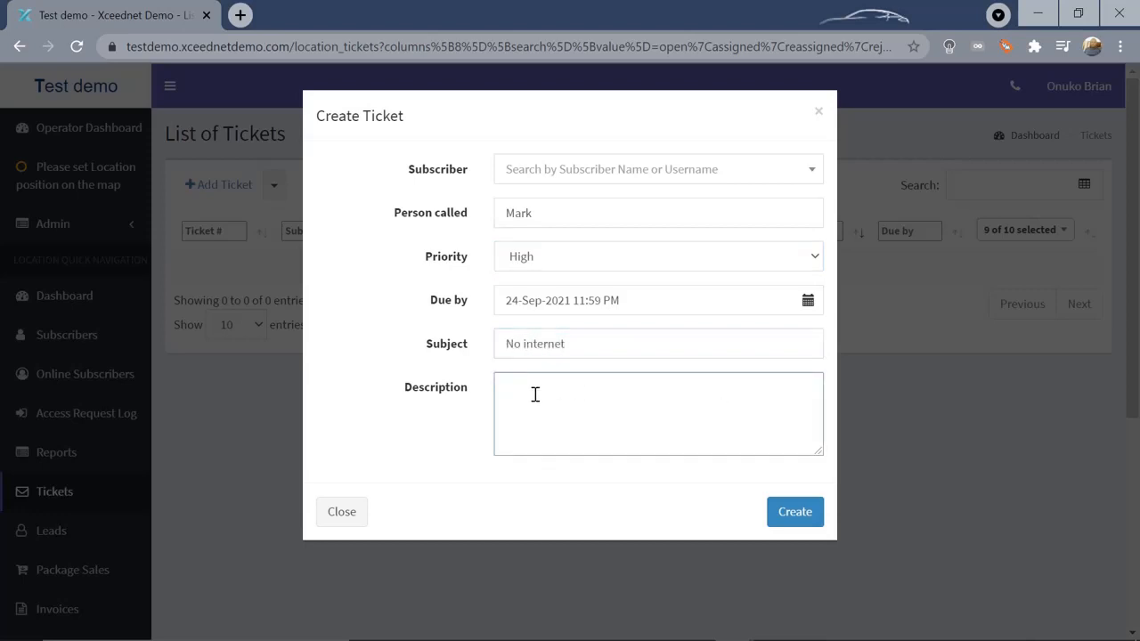
pyautogui.write('No internet')
pyautogui.click(792, 514)
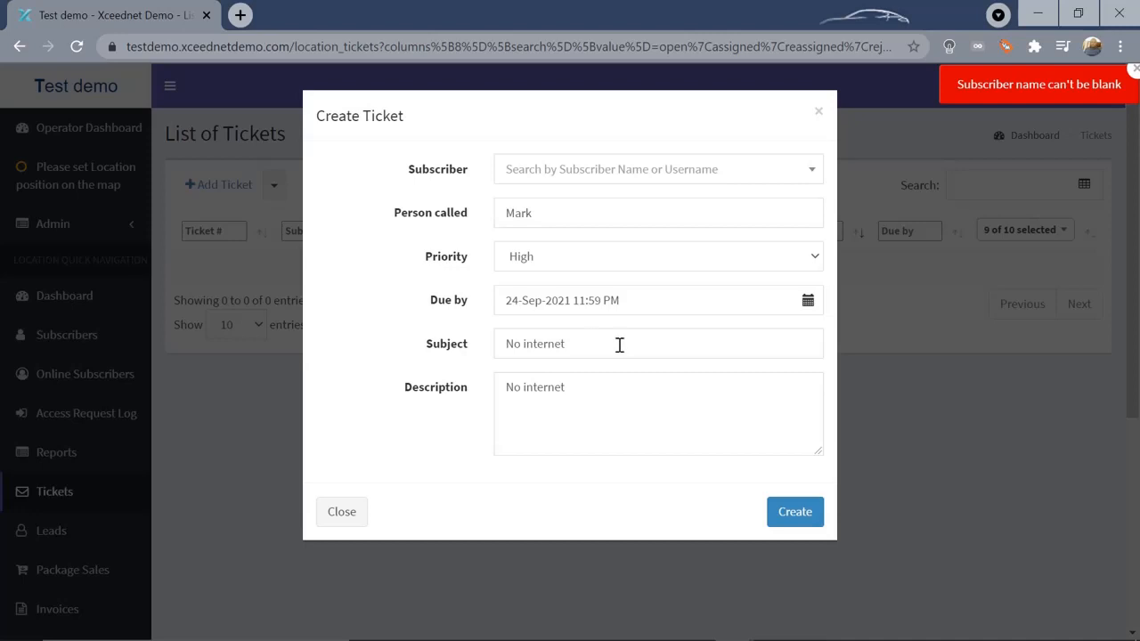
pyautogui.click(811, 174)
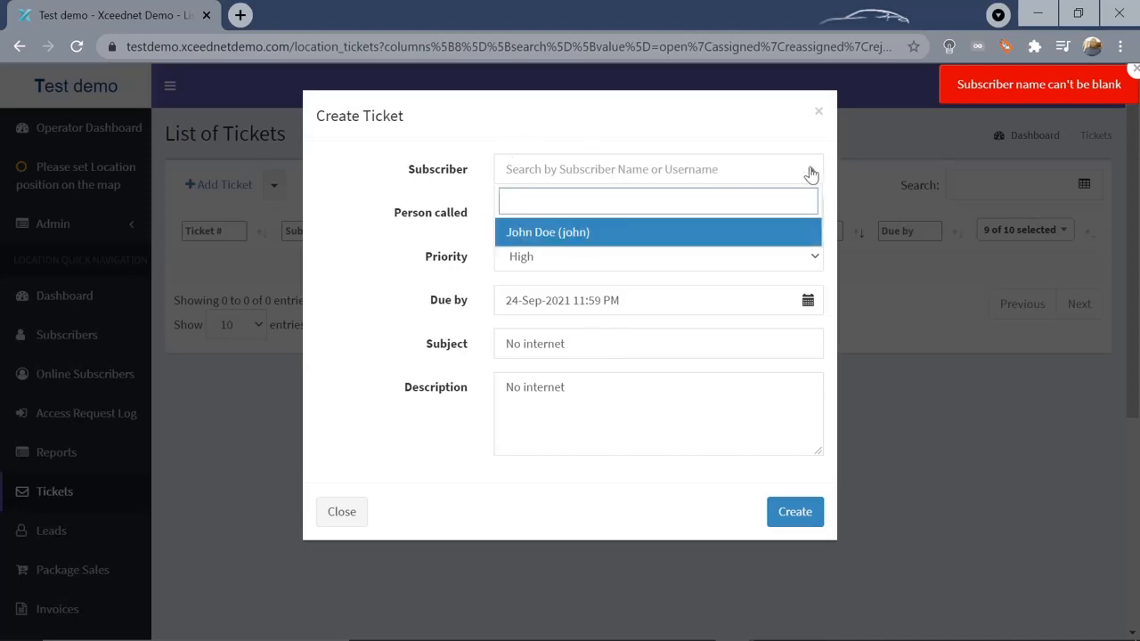
pyautogui.click(575, 232)
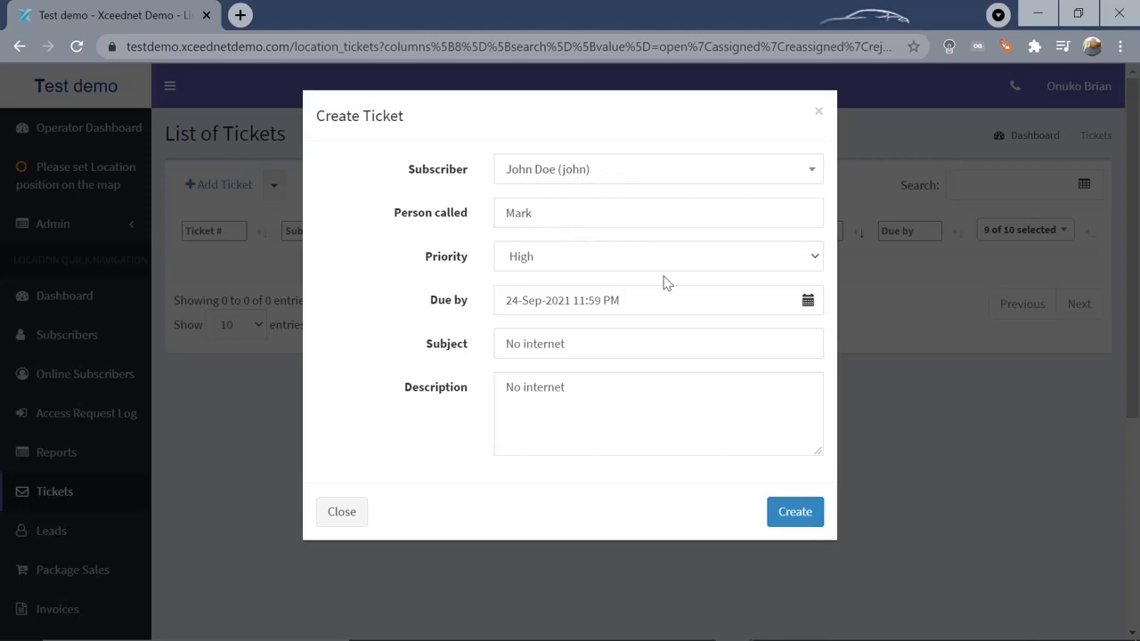
pyautogui.click(799, 515)
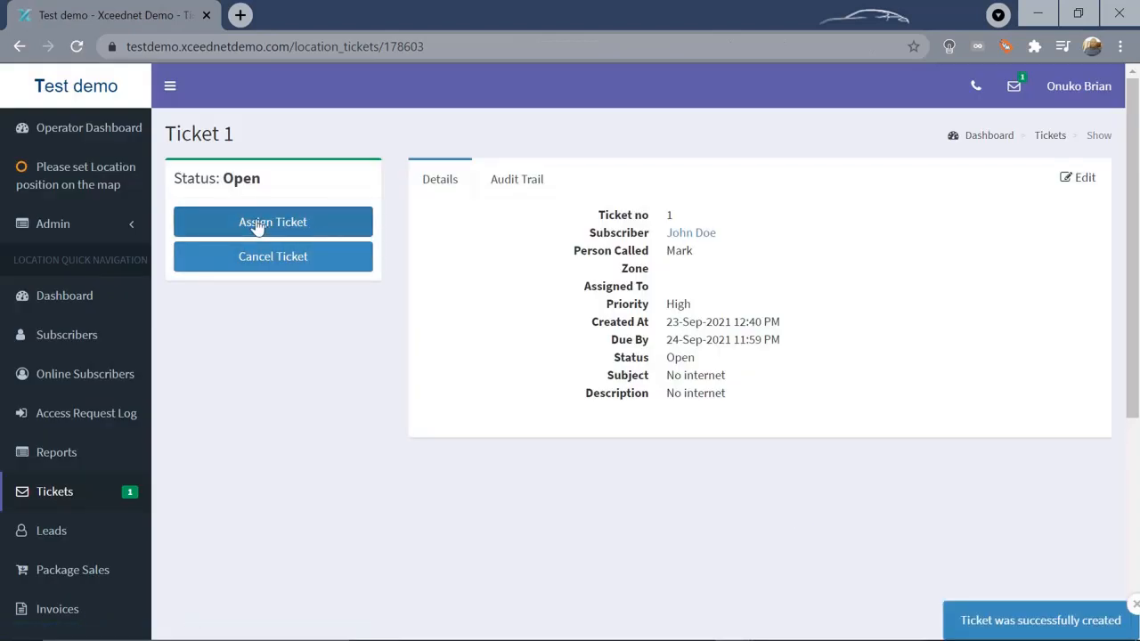
# Assign Ticket 1 to the technician's account with a short comment and confirm
pyautogui.click(316, 225)
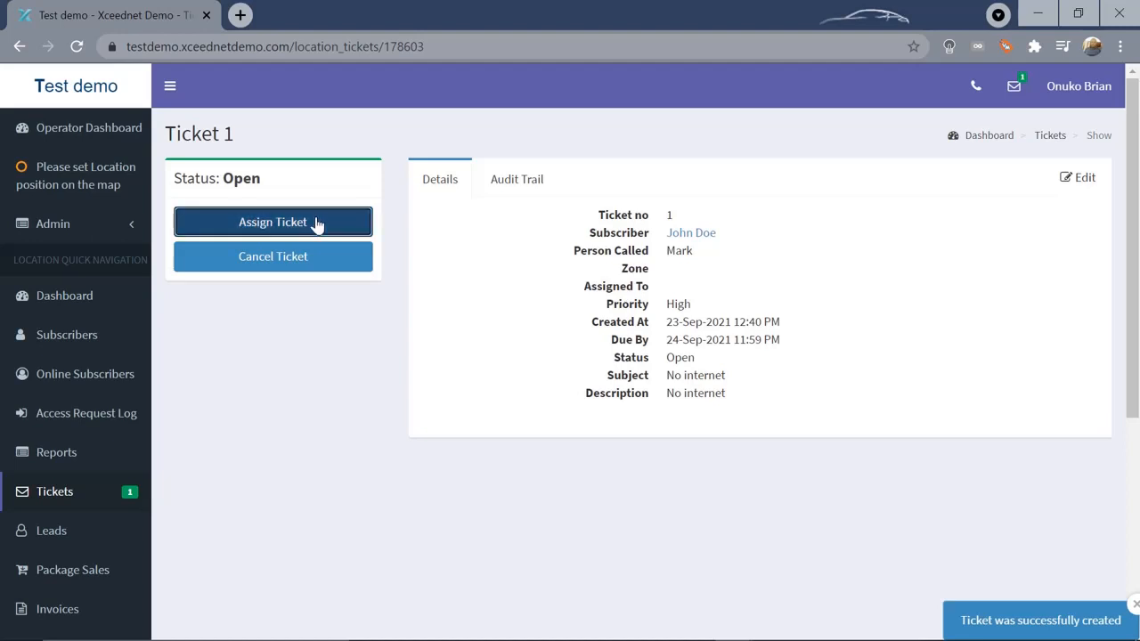
pyautogui.click(677, 201)
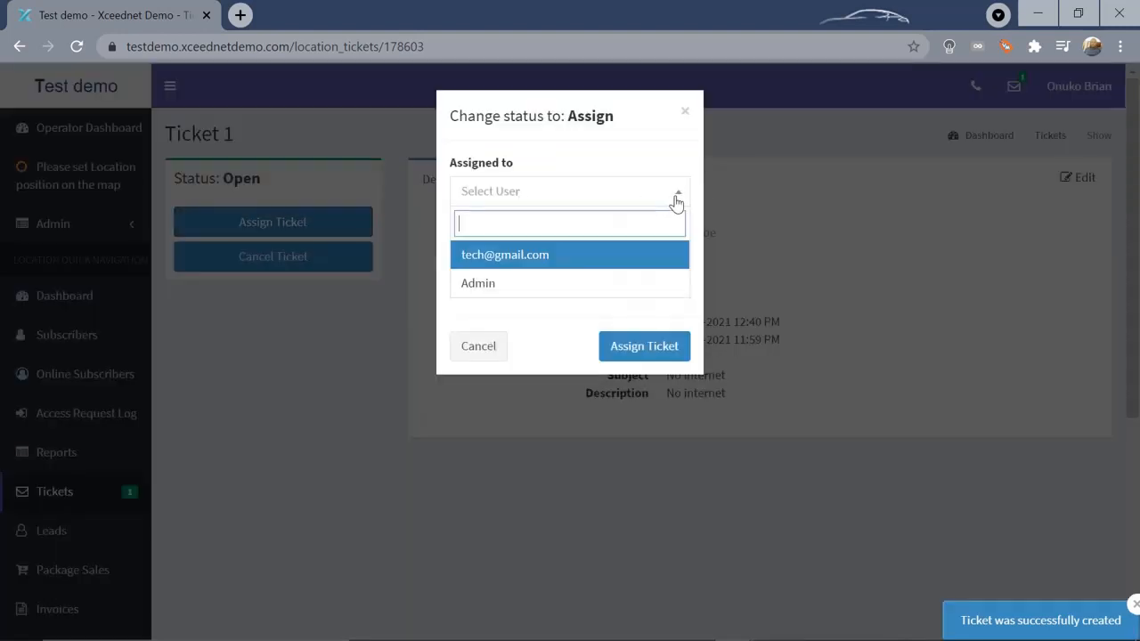
pyautogui.click(505, 255)
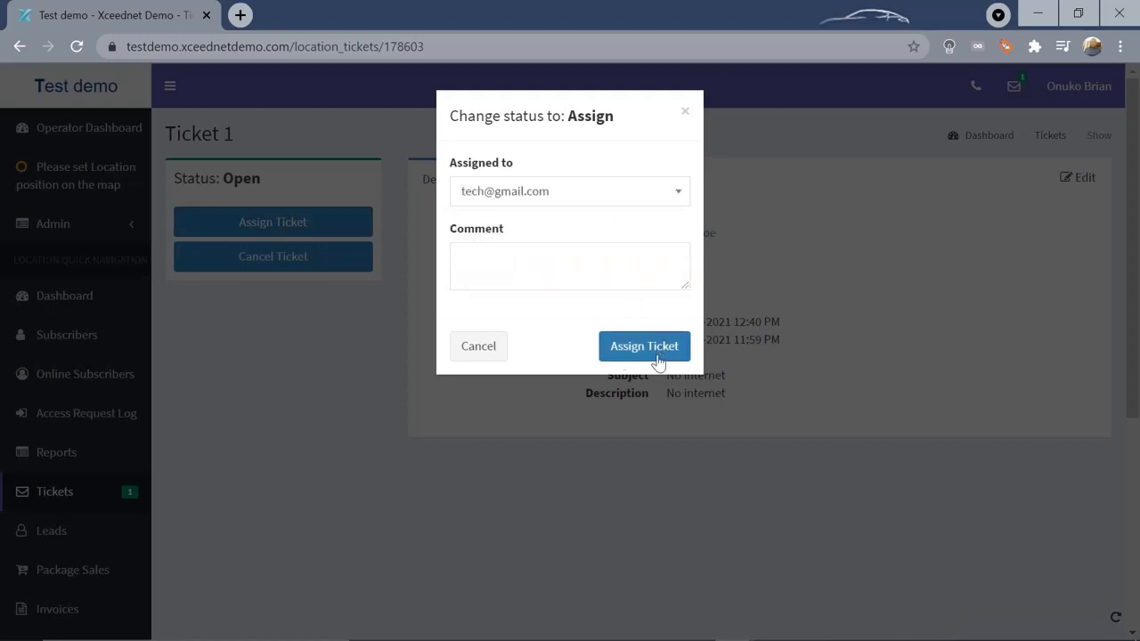
pyautogui.click(480, 260)
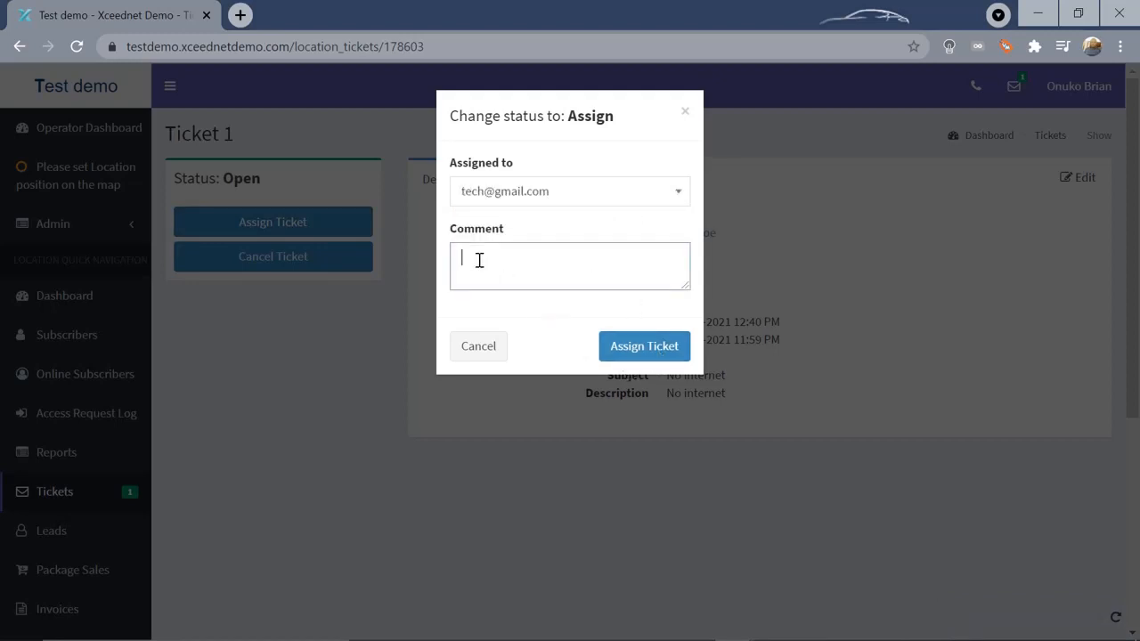
pyautogui.write('High')
pyautogui.click(628, 345)
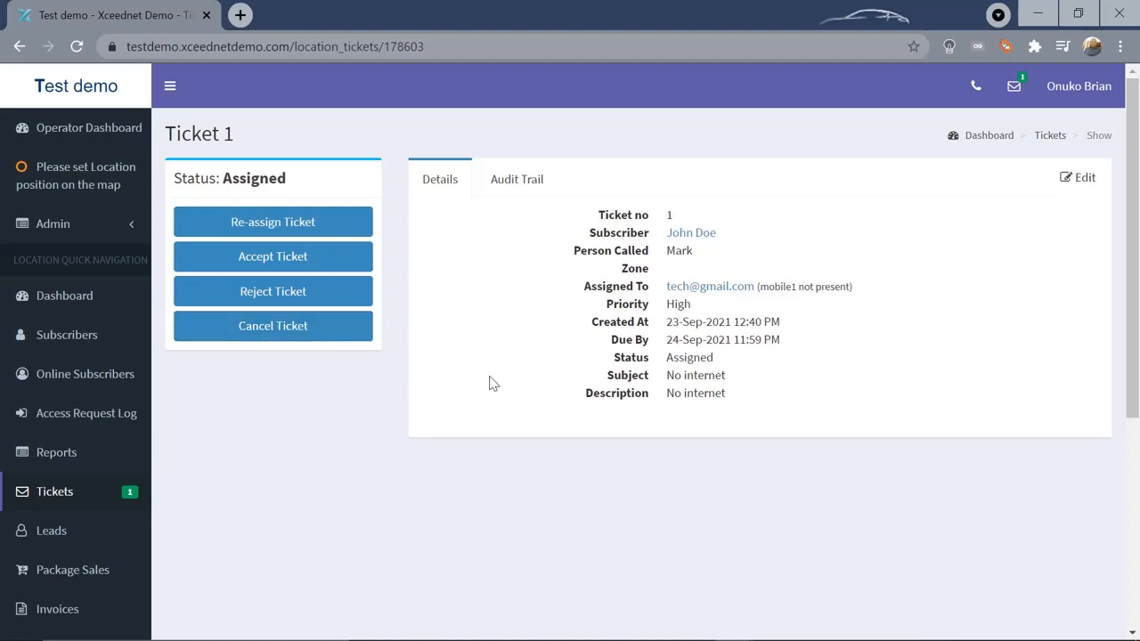
pyautogui.moveTo(1138, 153); pyautogui.dragTo(1138, 278)
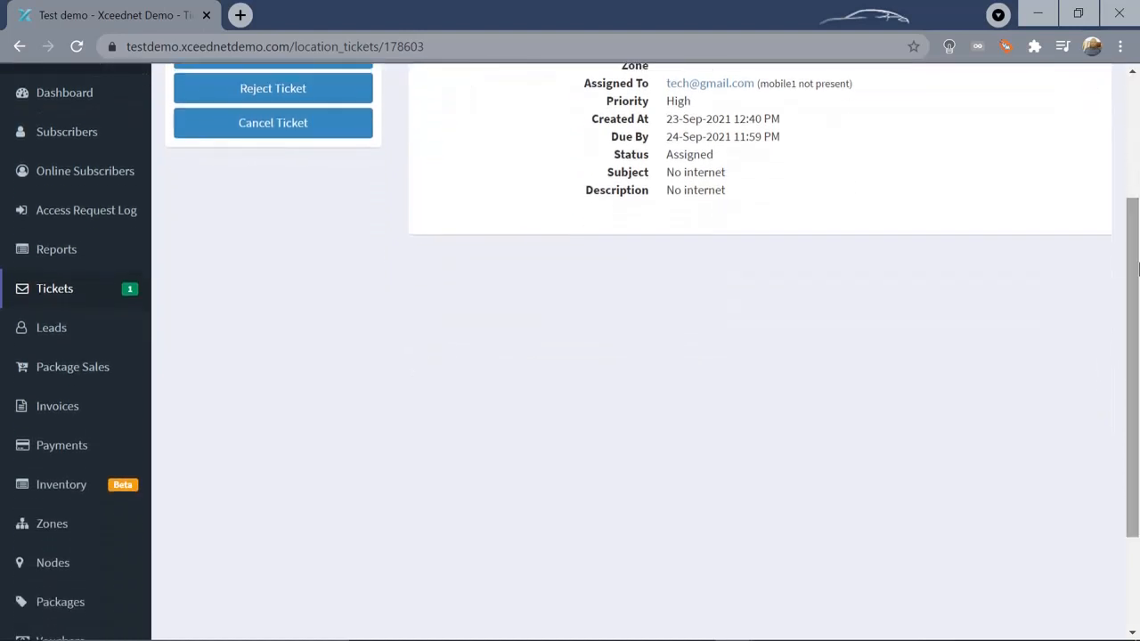
# Open the Leads list and scroll through it, finding no leads
pyautogui.click(44, 330)
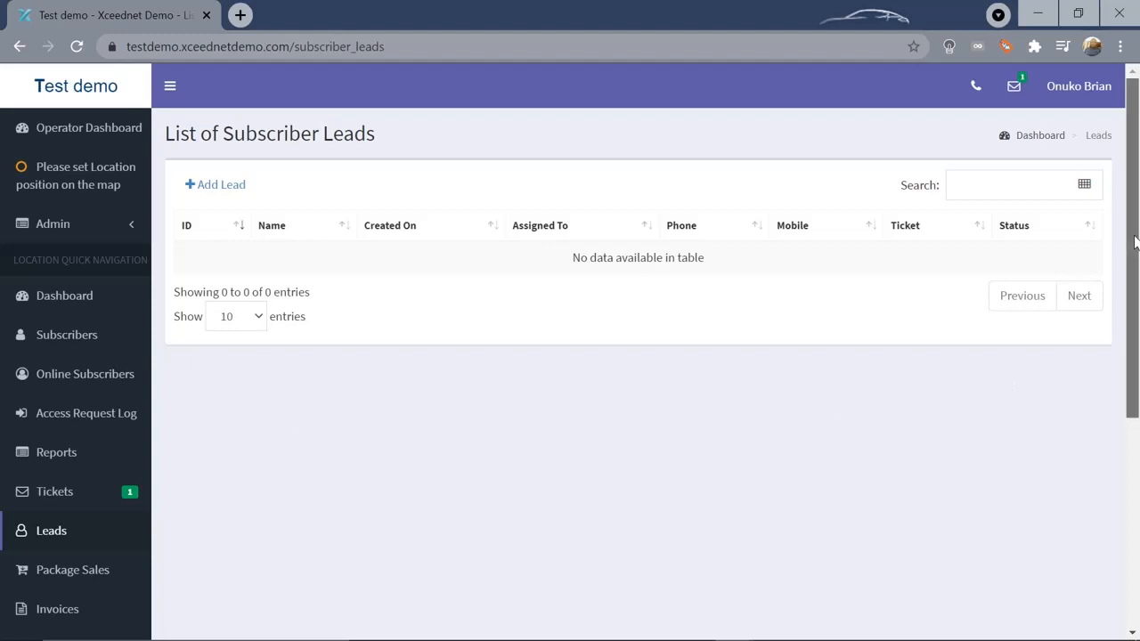
pyautogui.moveTo(1134, 243); pyautogui.dragTo(1138, 299)
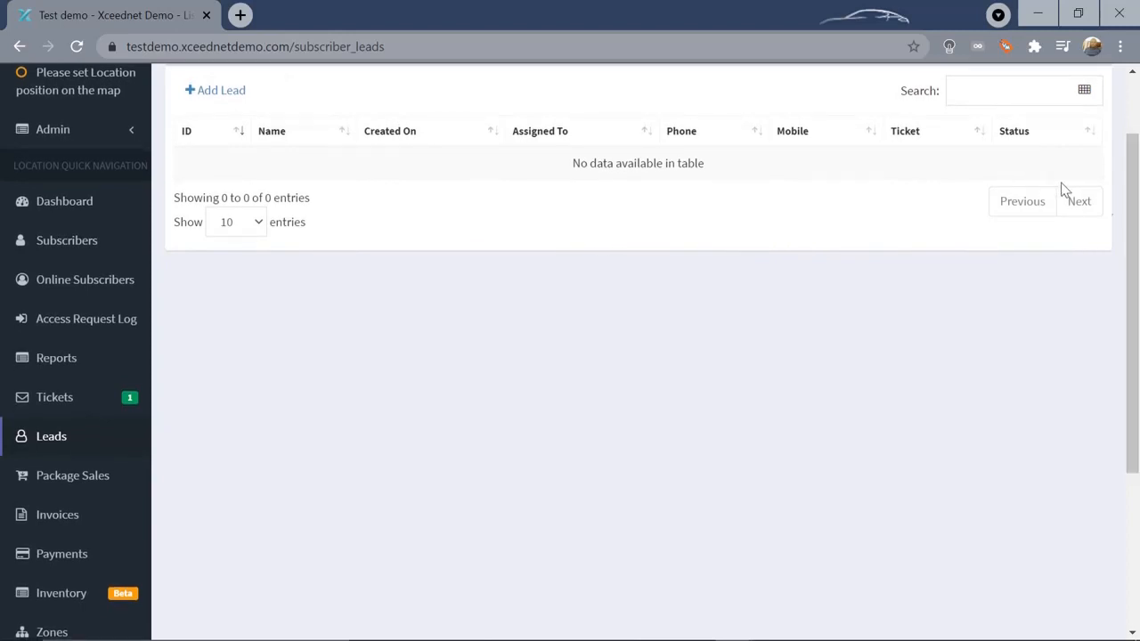
pyautogui.moveTo(1137, 226); pyautogui.dragTo(1139, 322)
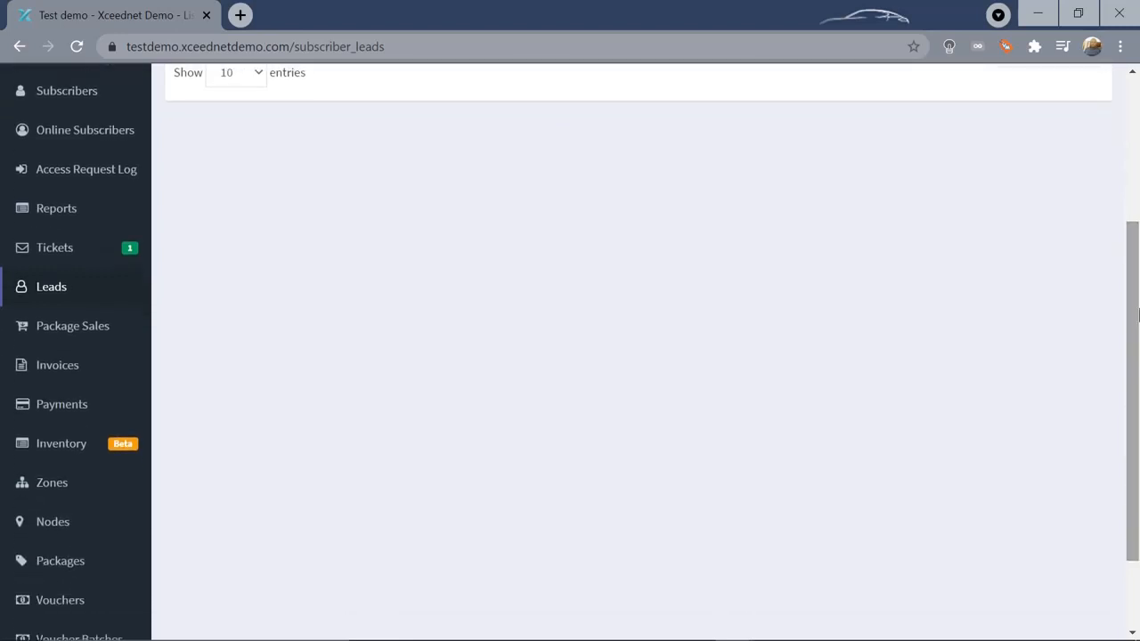
# Open the List of Invoices and scroll down, finding no invoices yet
pyautogui.click(38, 372)
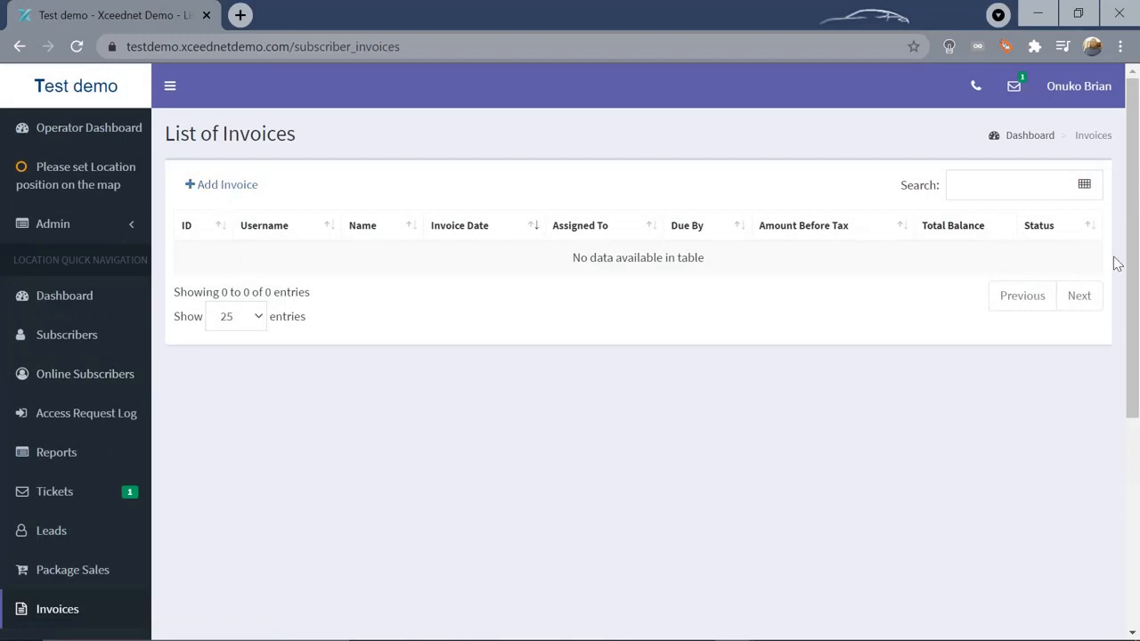
pyautogui.moveTo(1137, 240); pyautogui.dragTo(1137, 421)
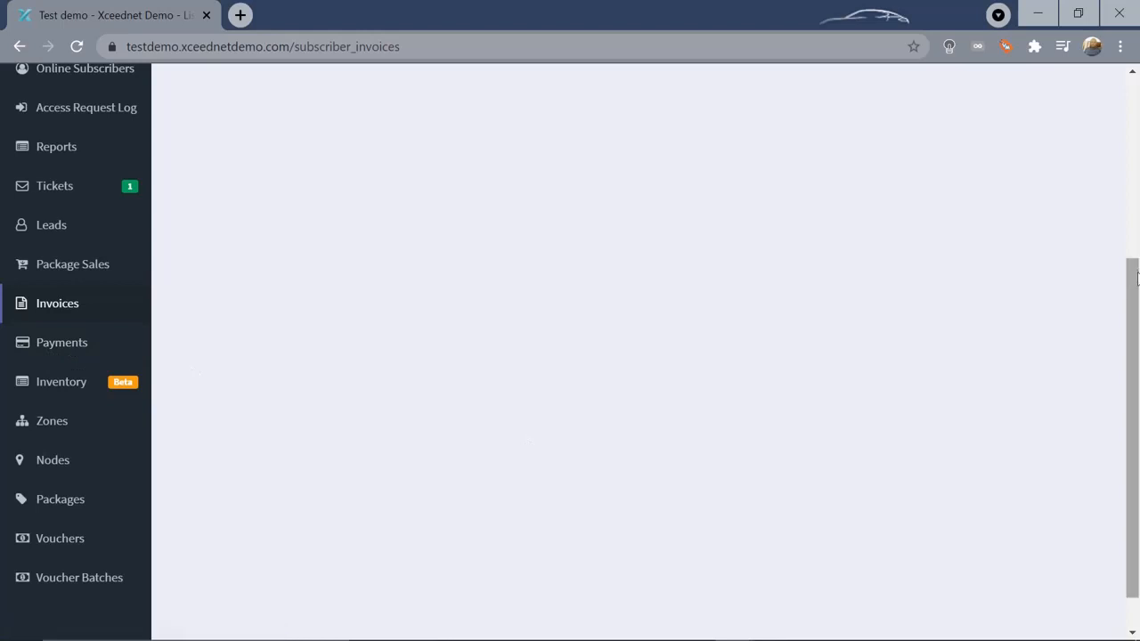
pyautogui.moveTo(1137, 293); pyautogui.dragTo(1136, 320)
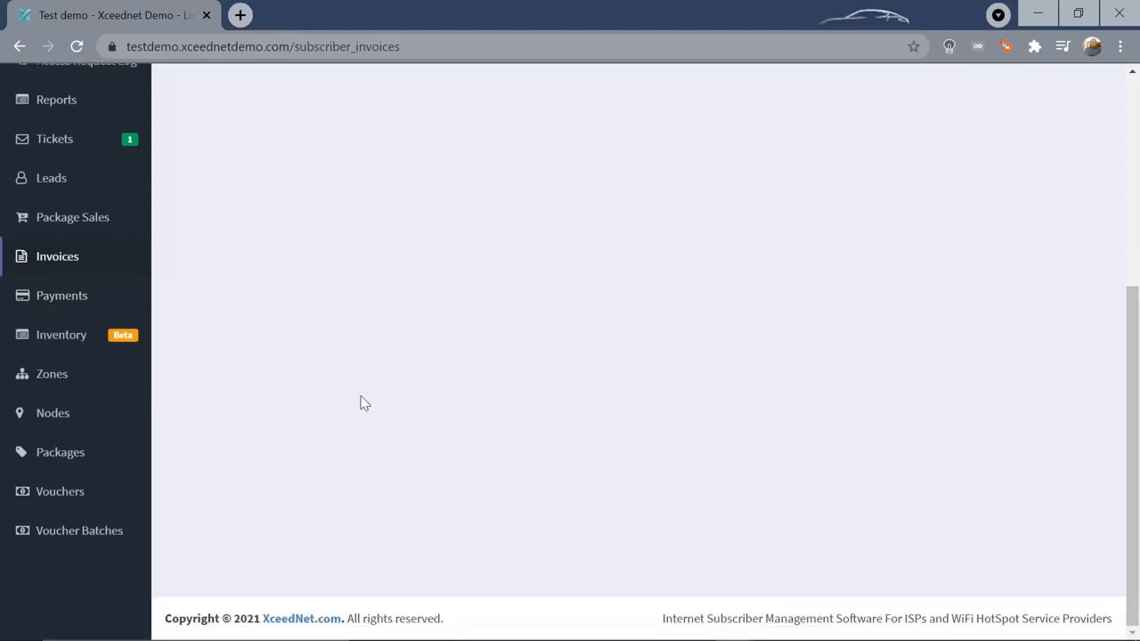
# View the empty Vouchers list, then return to the dashboard showing 1 subscriber and 1 active ticket
pyautogui.click(55, 496)
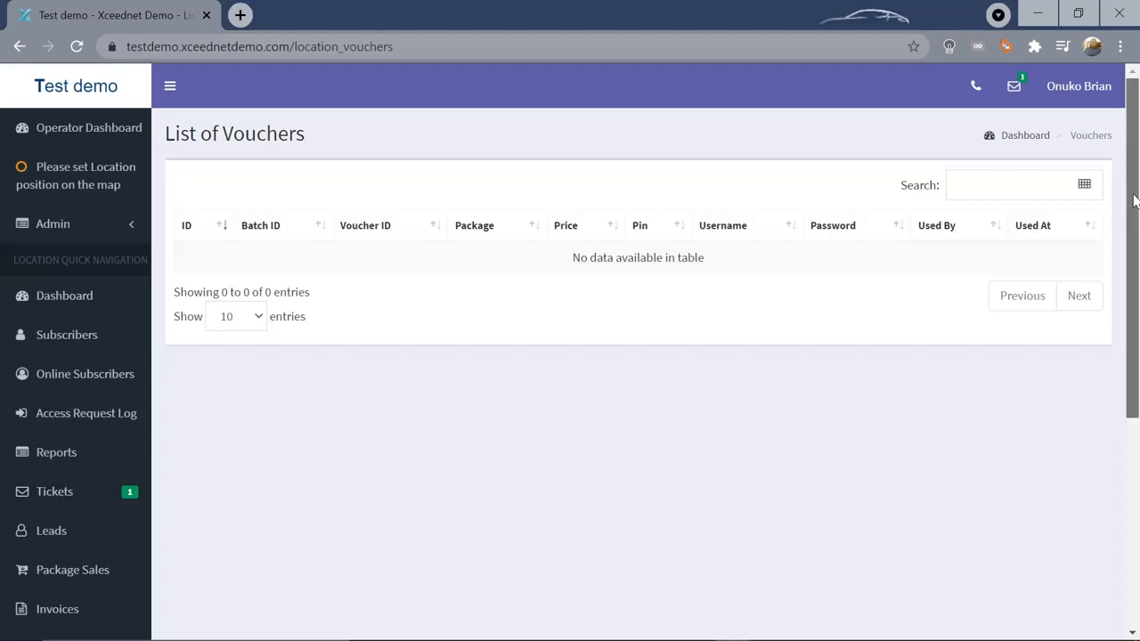
pyautogui.click(52, 300)
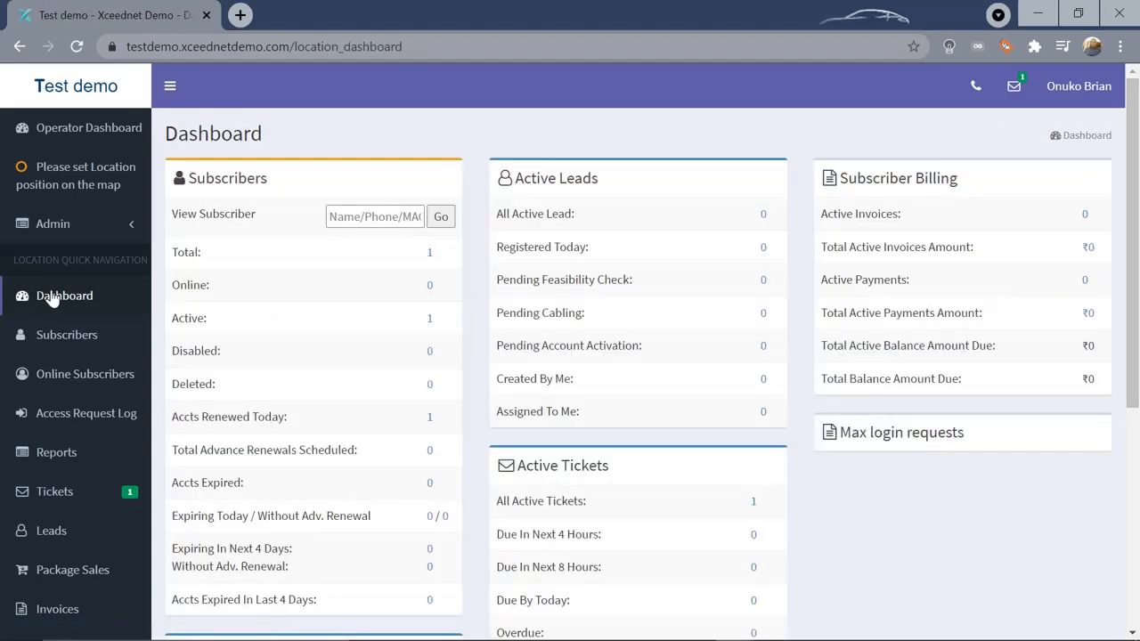